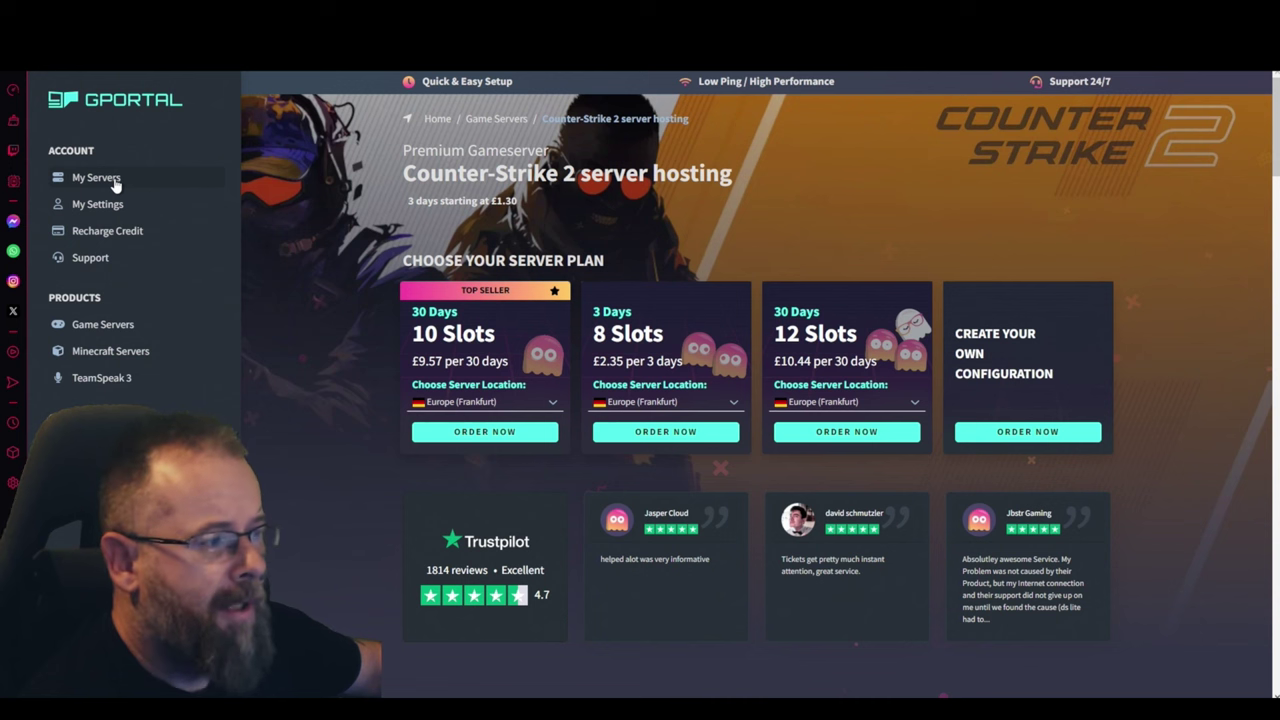
- Check which server locations are offered for the 30-day, 12-slot Counter-Strike 2 plan
{"action": "left_click", "coordinate": [133, 101]}
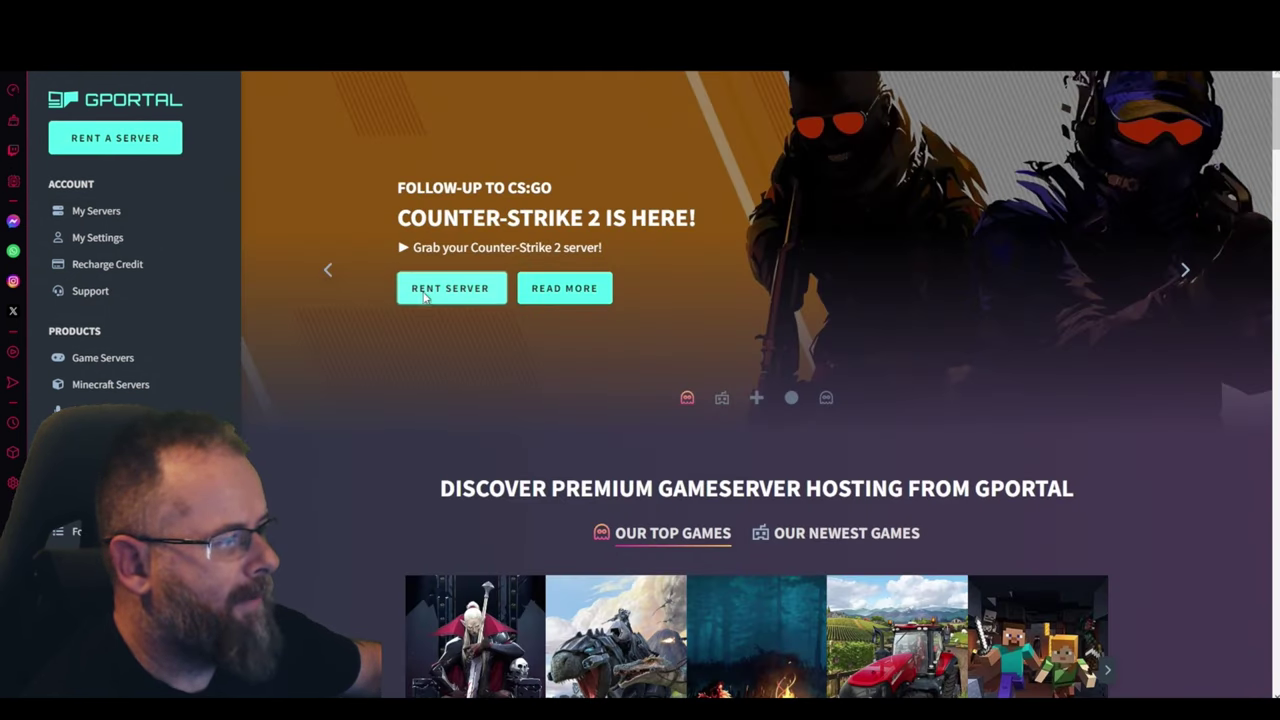
{"action": "key", "text": "alt+Left"}
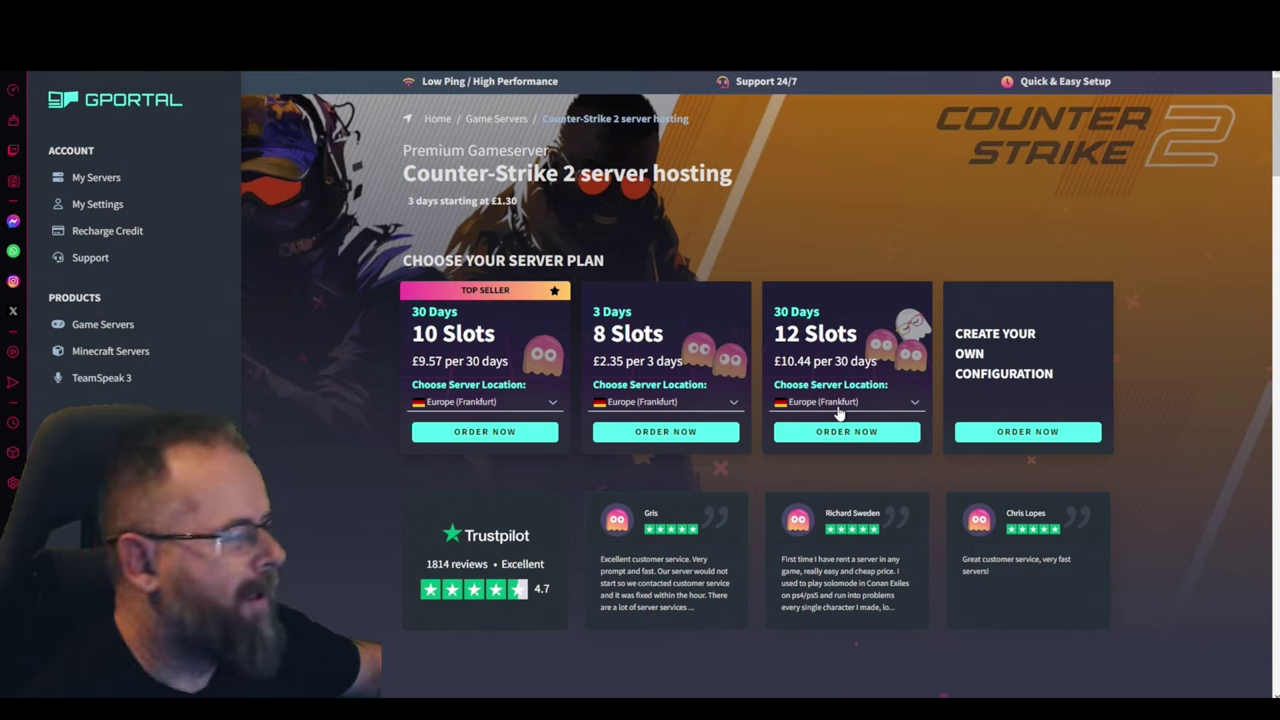
{"action": "left_click", "coordinate": [820, 403]}
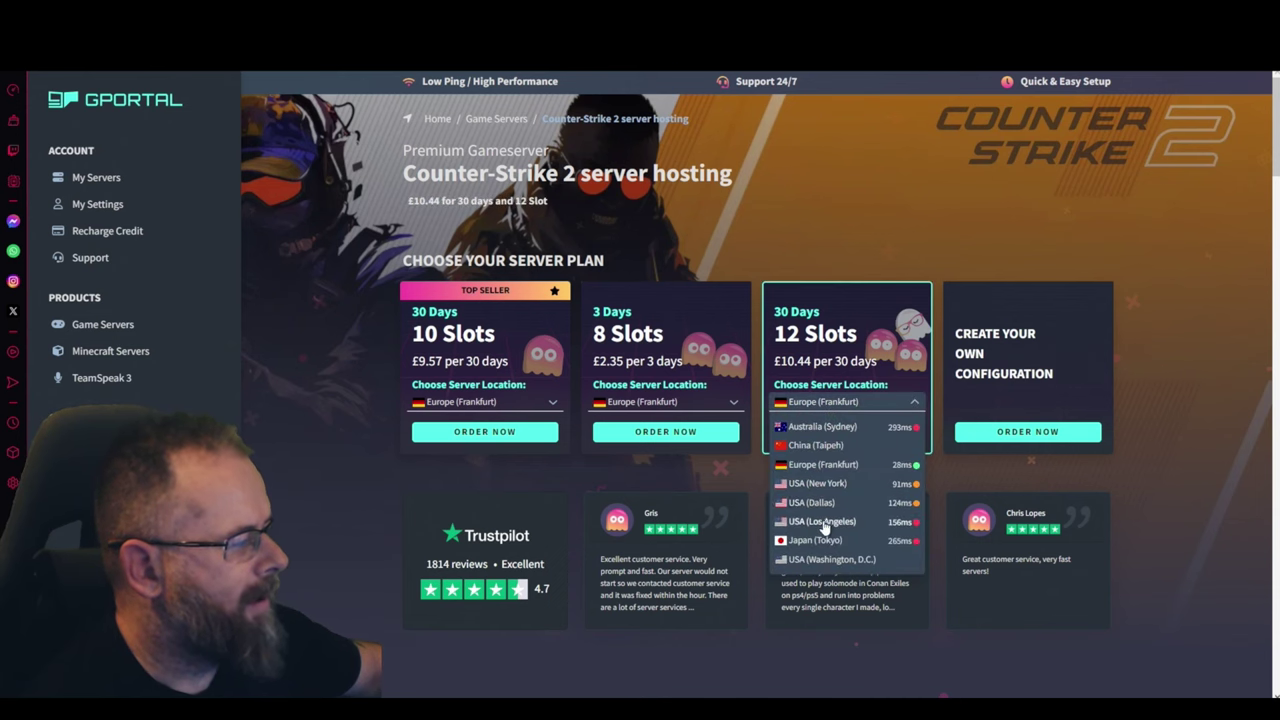
{"action": "scroll", "coordinate": [820, 505], "scroll_direction": "down", "scroll_amount": 4}
{"action": "scroll", "coordinate": [820, 505], "scroll_direction": "up", "scroll_amount": 4}
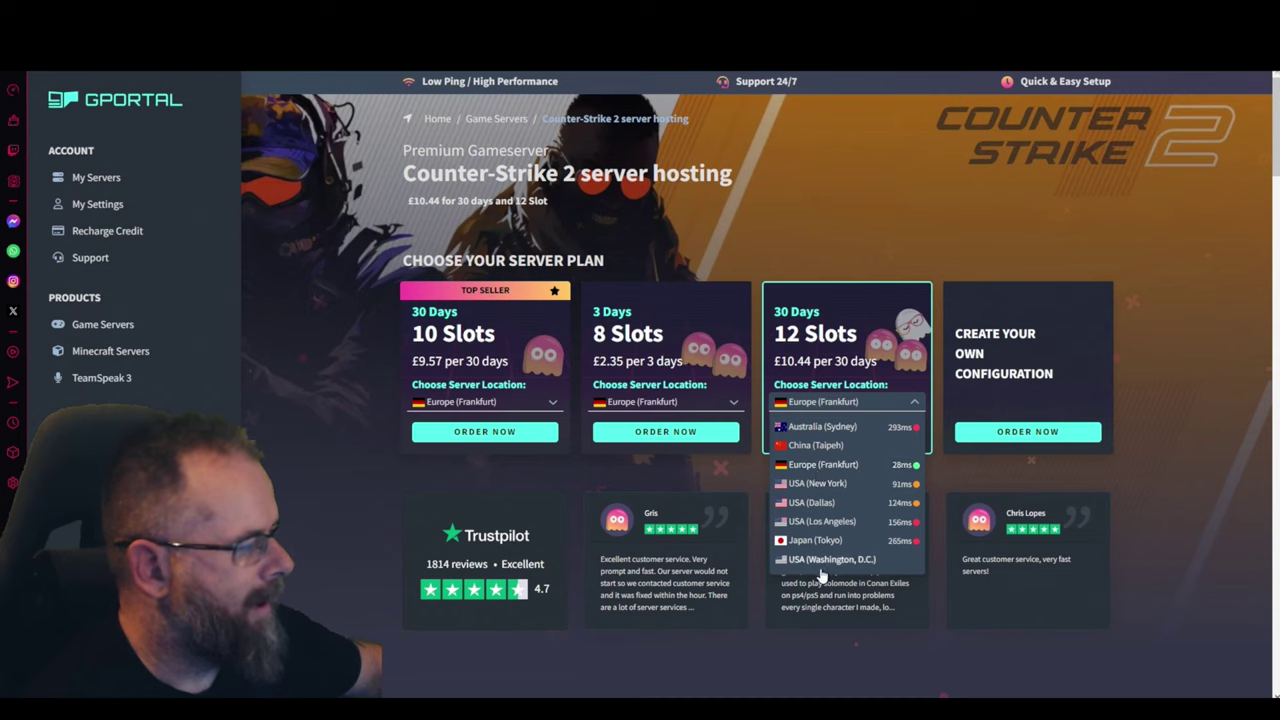
{"action": "left_click", "coordinate": [308, 375]}
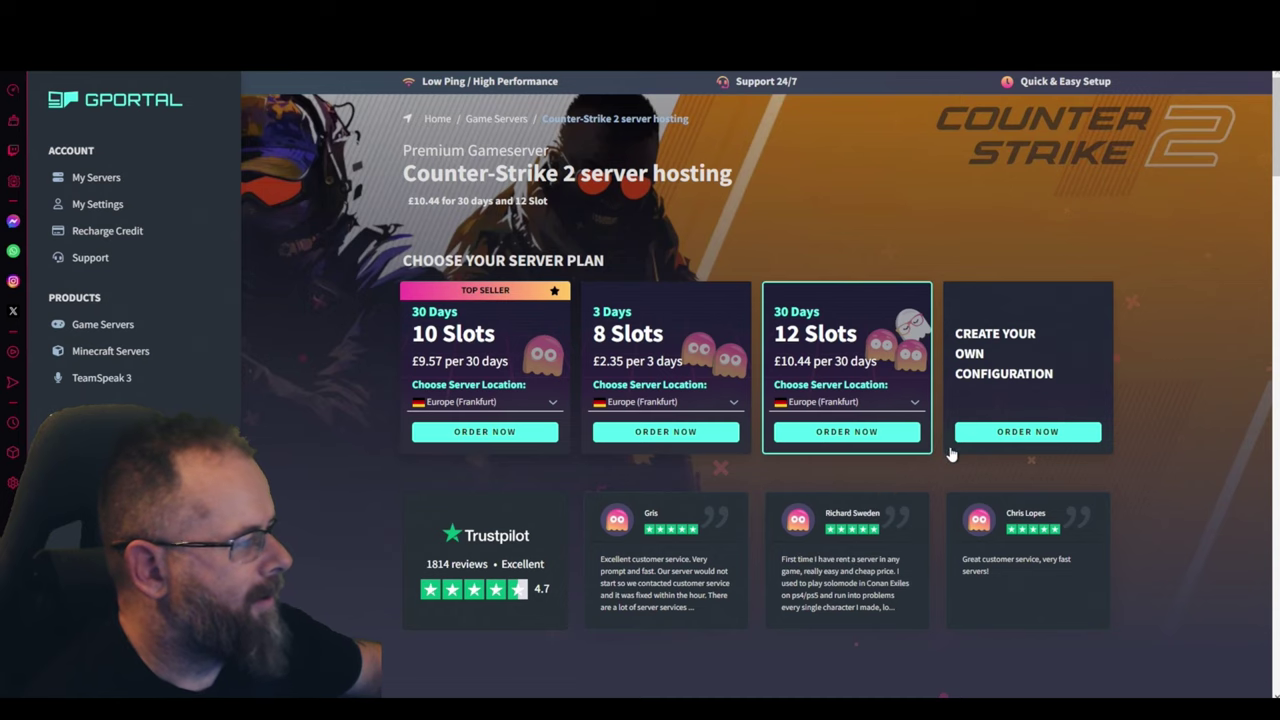
- Start a custom Counter-Strike 2 server configuration with 12 slots, keeping the 30-day duration and the Frankfurt location
{"action": "left_click", "coordinate": [1005, 432]}
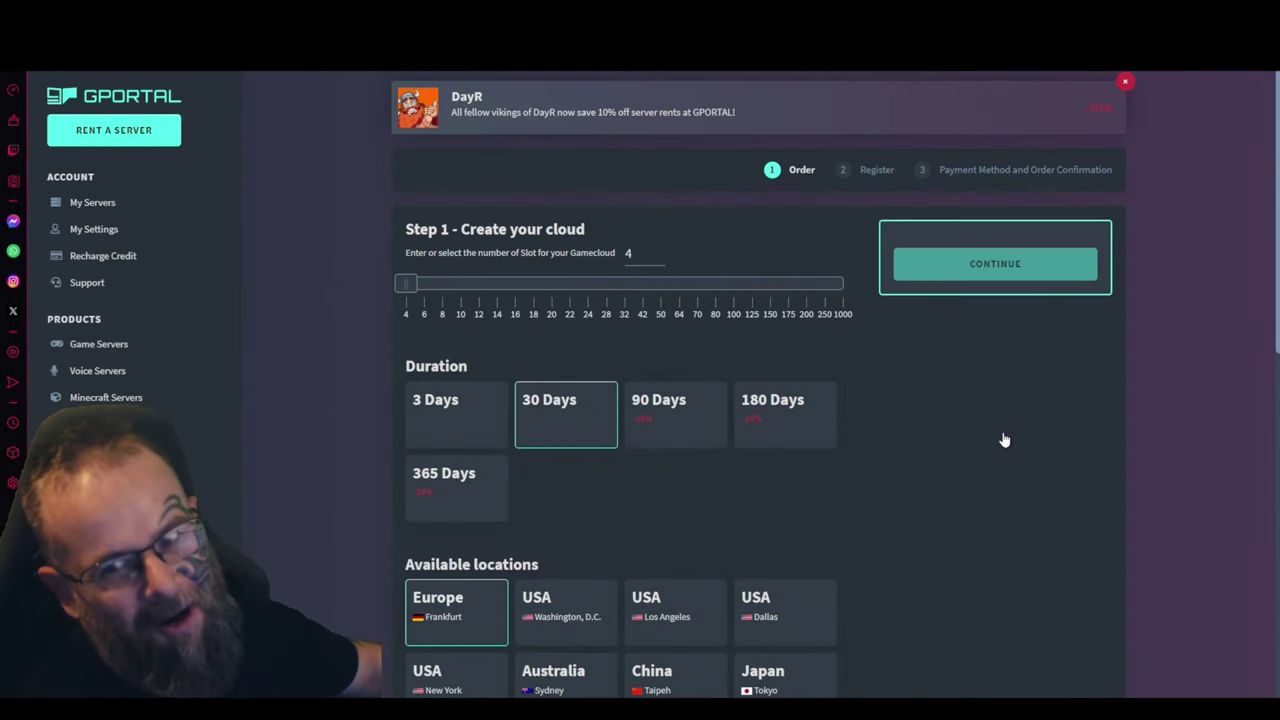
{"action": "left_click_drag", "start_coordinate": [414, 284], "coordinate": [480, 290]}
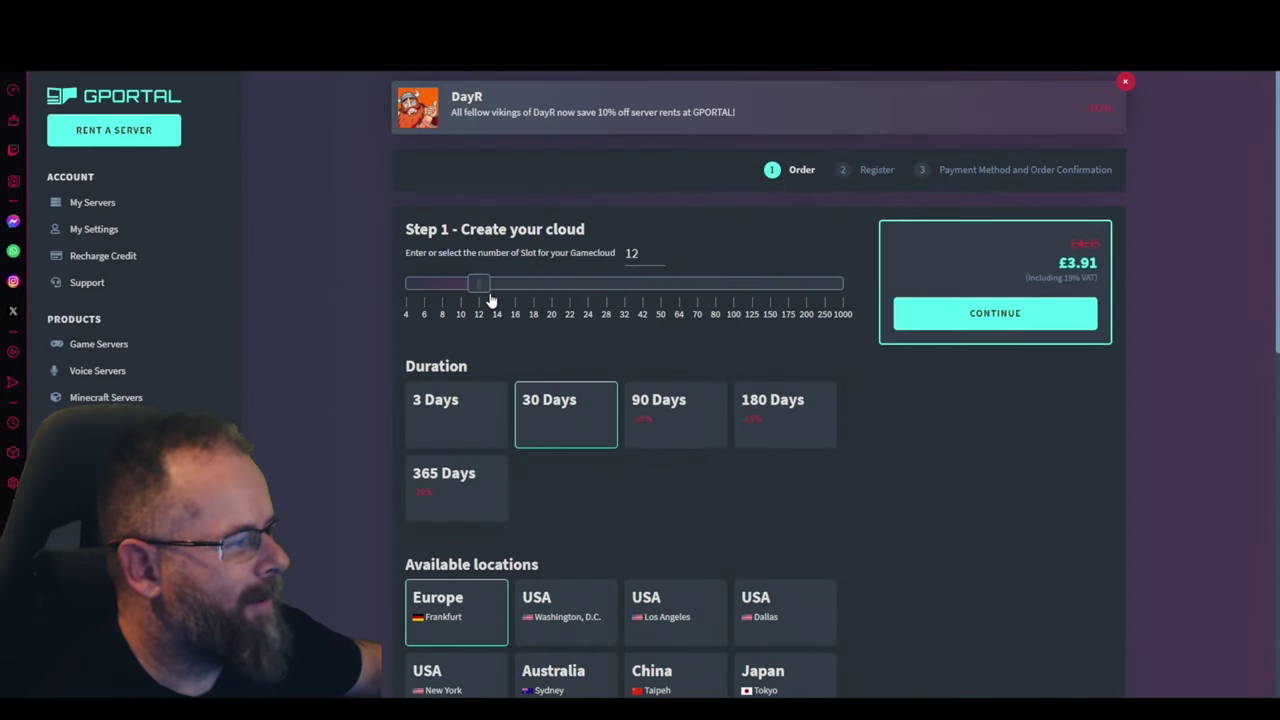
{"action": "scroll", "coordinate": [338, 595], "scroll_direction": "down", "scroll_amount": 2}
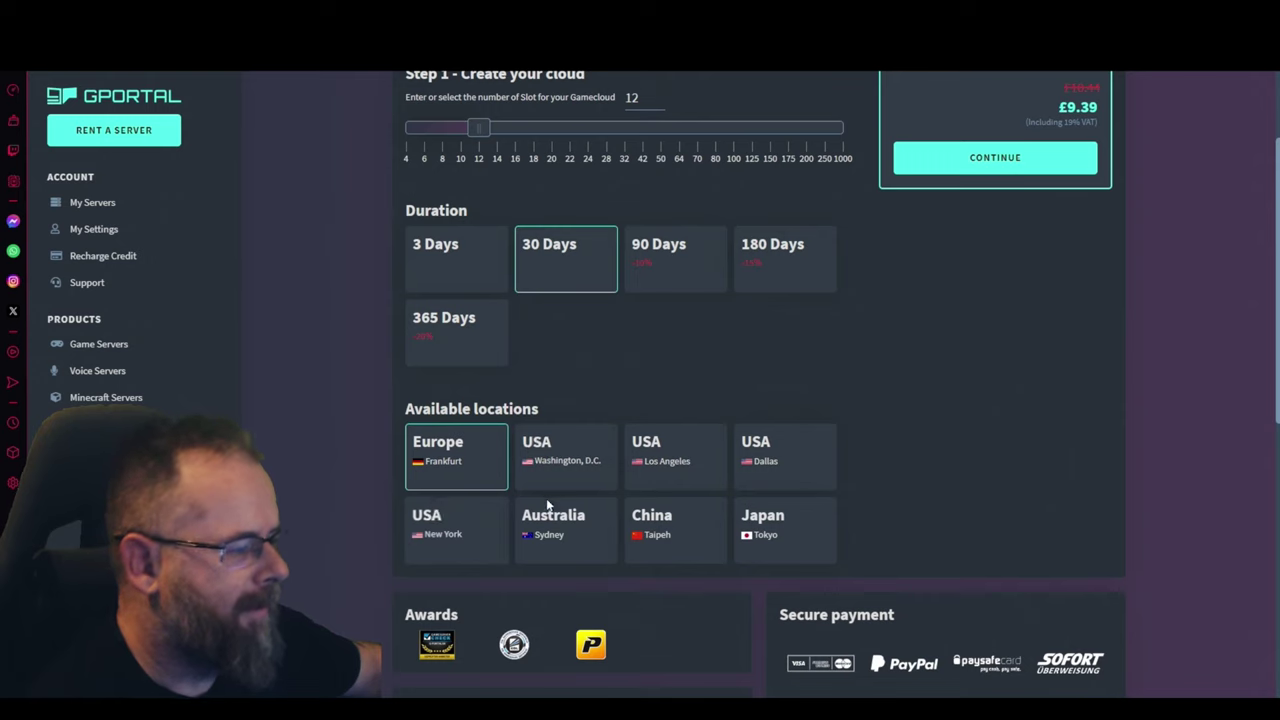
{"action": "scroll", "coordinate": [560, 519], "scroll_direction": "down", "scroll_amount": 2}
{"action": "scroll", "coordinate": [560, 519], "scroll_direction": "down", "scroll_amount": 2}
{"action": "scroll", "coordinate": [420, 514], "scroll_direction": "up", "scroll_amount": 4}
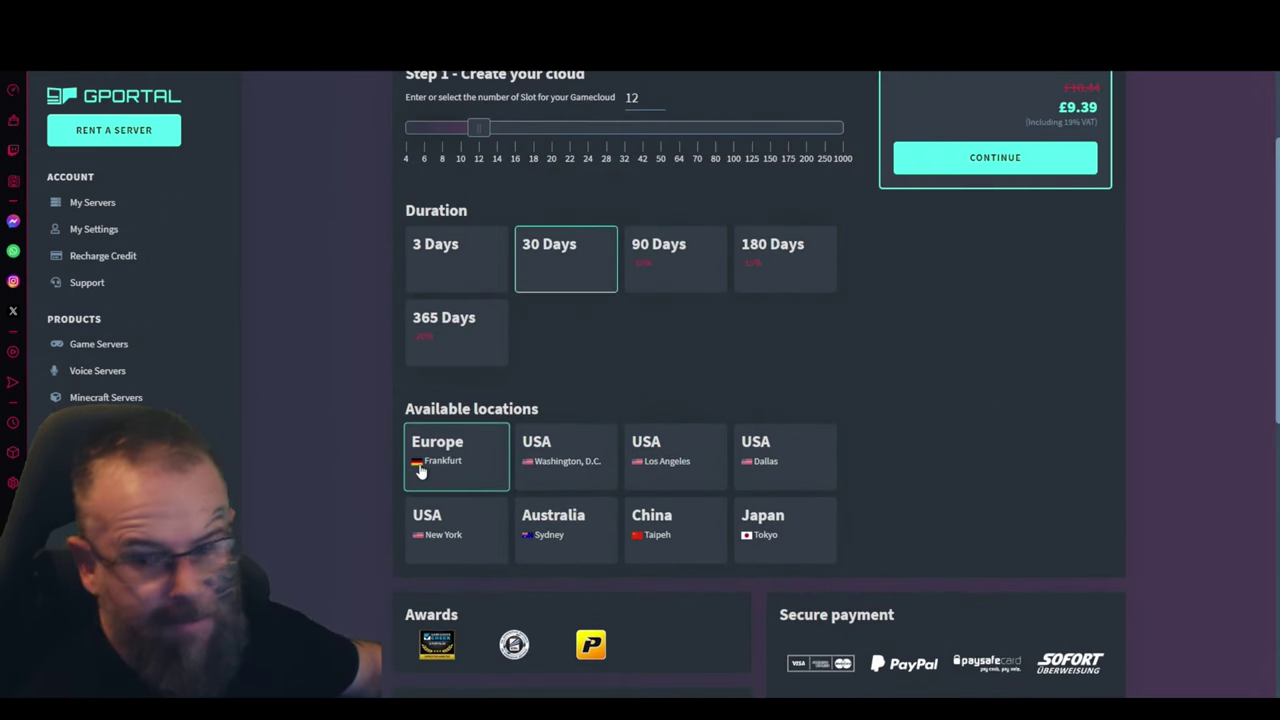
{"action": "scroll", "coordinate": [1015, 343], "scroll_direction": "up", "scroll_amount": 2}
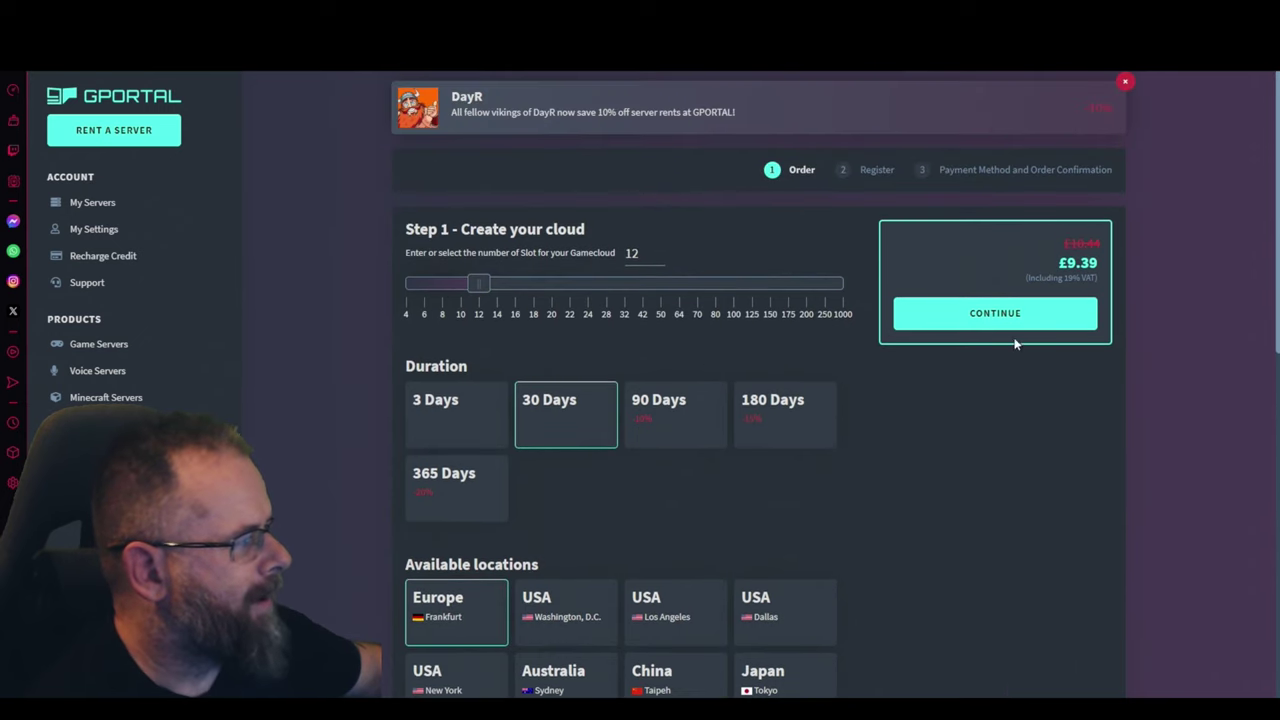
{"action": "scroll", "coordinate": [457, 591], "scroll_direction": "down", "scroll_amount": 2}
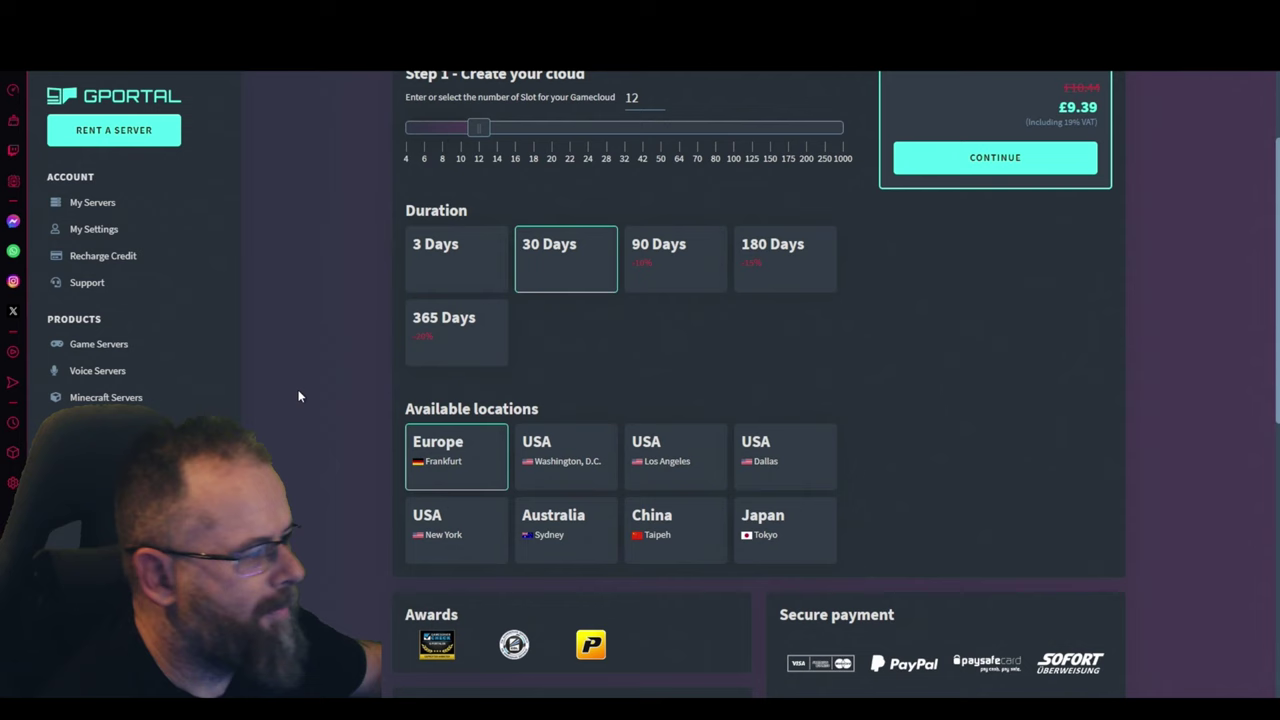
{"action": "scroll", "coordinate": [308, 400], "scroll_direction": "up", "scroll_amount": 1}
{"action": "scroll", "coordinate": [308, 400], "scroll_direction": "up", "scroll_amount": 1}
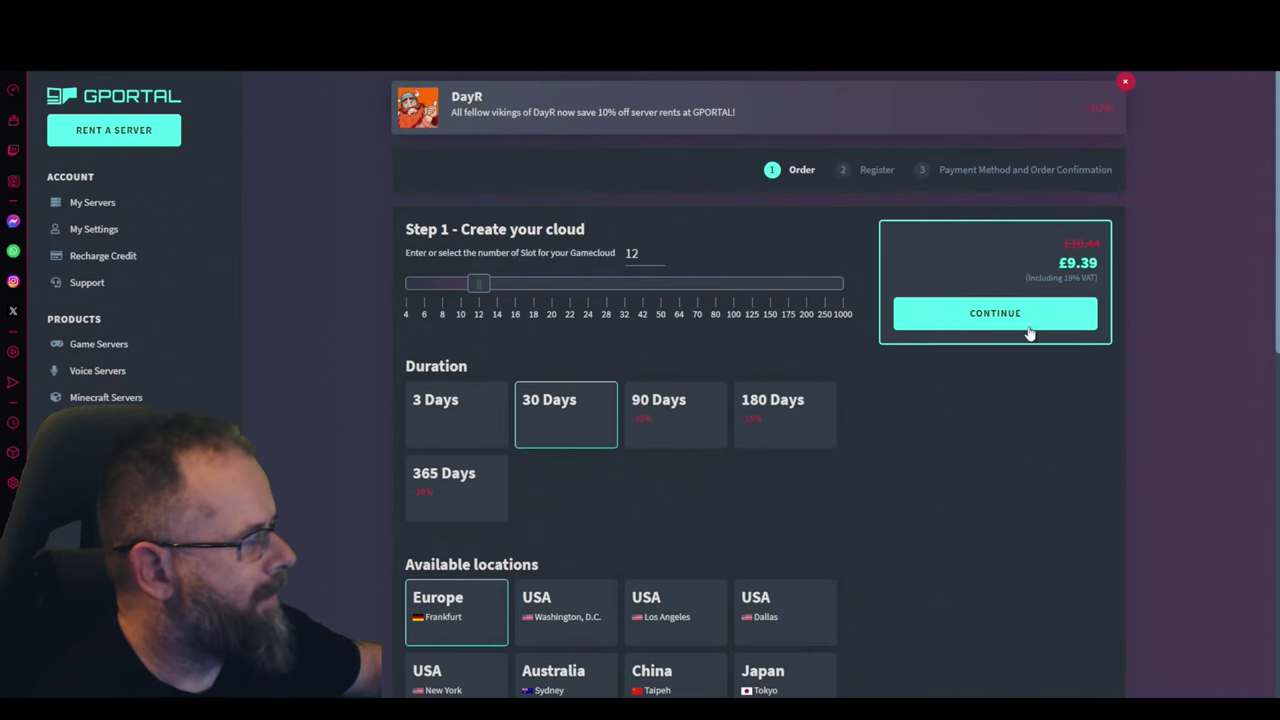
- Continue to the payment stage and pay for the server order with the account balance
{"action": "left_click", "coordinate": [1000, 314]}
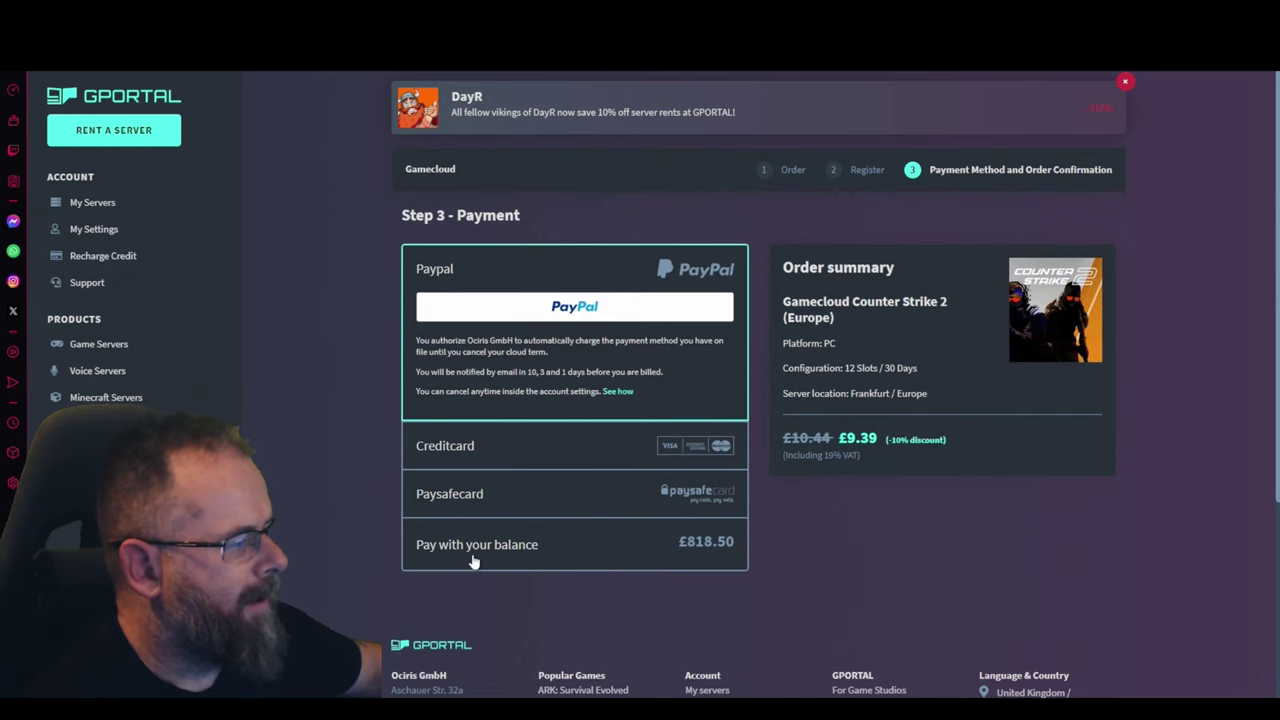
{"action": "left_click", "coordinate": [471, 556]}
{"action": "left_click", "coordinate": [641, 470]}
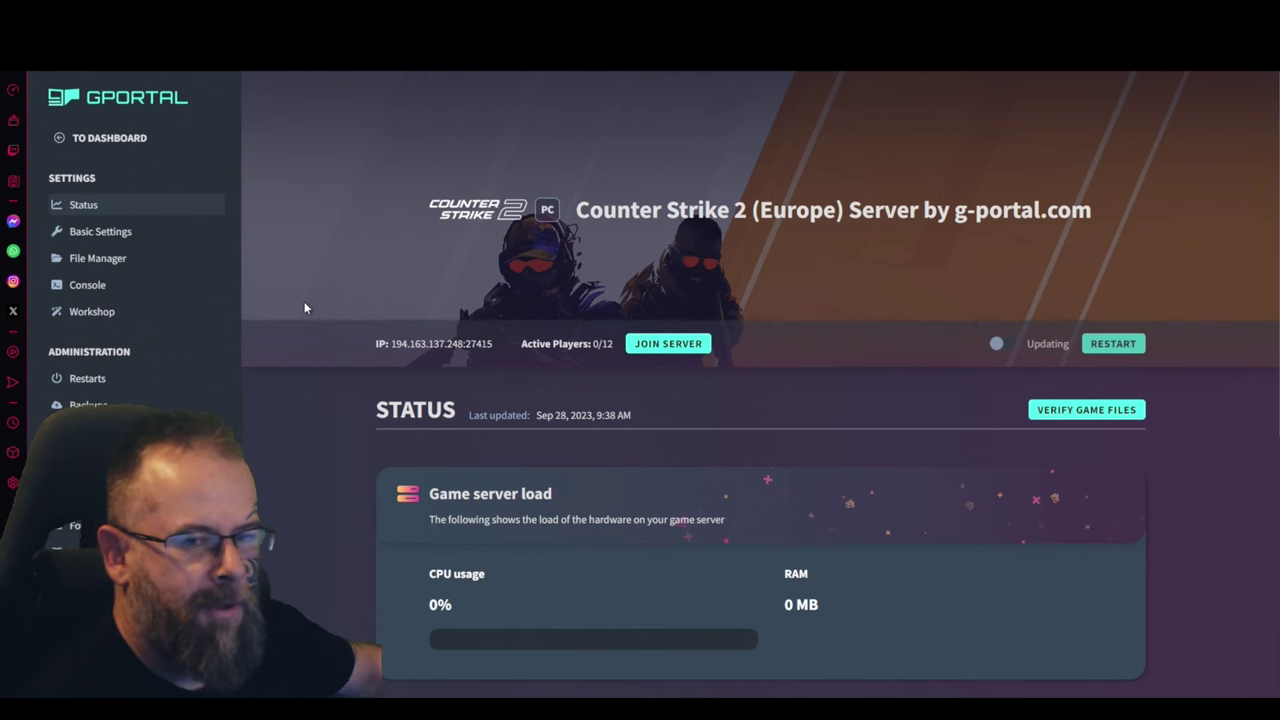
- Open the new server's basic settings and set the server name to "DAYR SERVER"
{"action": "scroll", "coordinate": [325, 515], "scroll_direction": "down", "scroll_amount": 2}
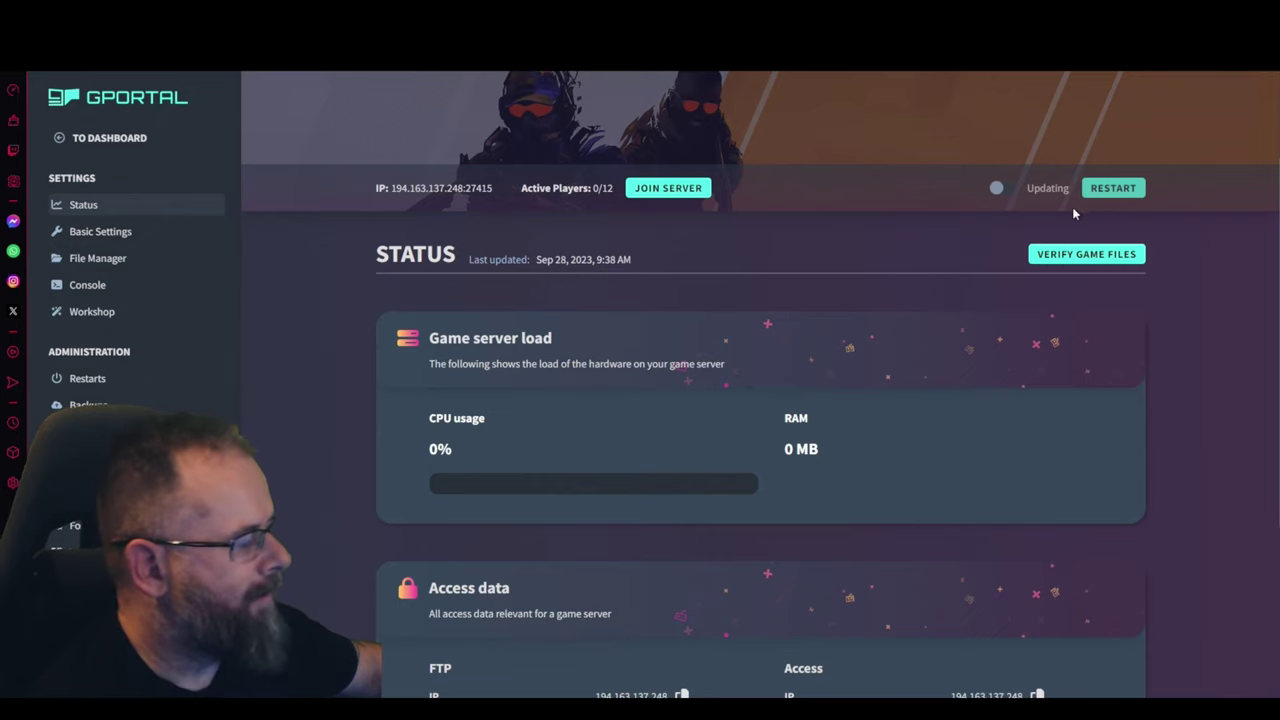
{"action": "scroll", "coordinate": [873, 390], "scroll_direction": "down", "scroll_amount": 1}
{"action": "scroll", "coordinate": [860, 390], "scroll_direction": "down", "scroll_amount": 2}
{"action": "scroll", "coordinate": [849, 392], "scroll_direction": "up", "scroll_amount": 5}
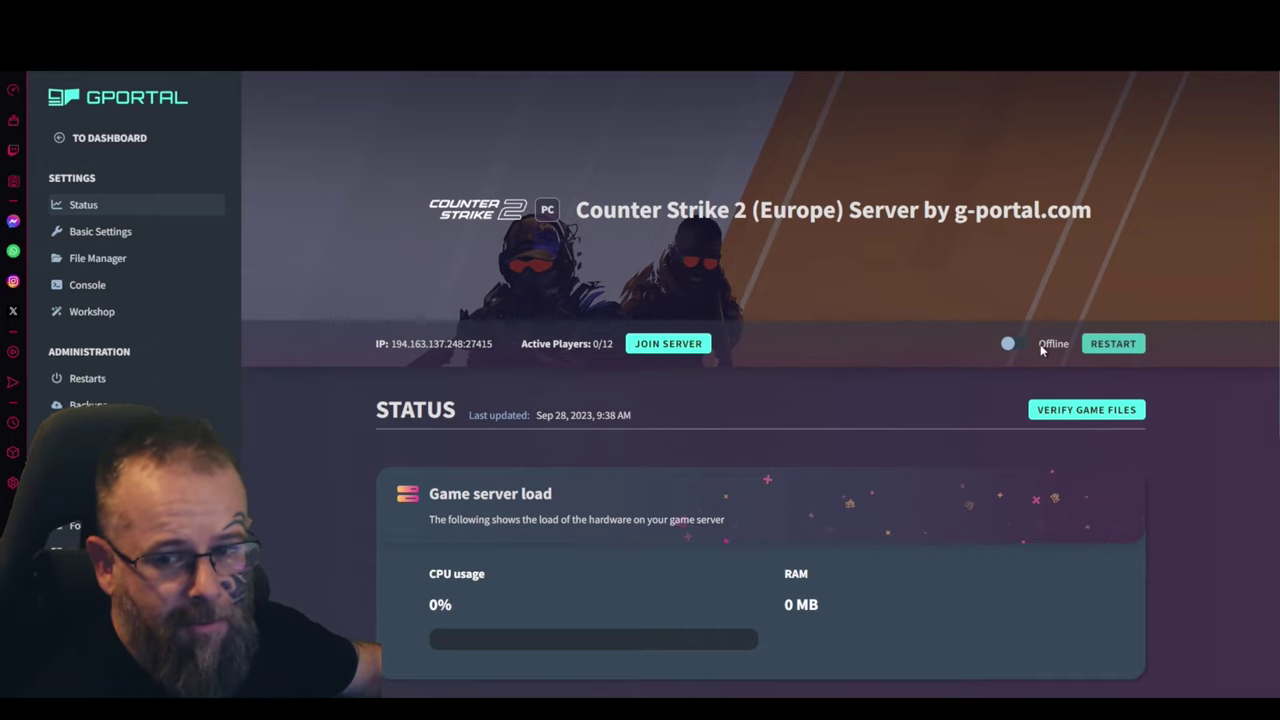
{"action": "left_click", "coordinate": [143, 231]}
{"action": "scroll", "coordinate": [331, 507], "scroll_direction": "down", "scroll_amount": 3}
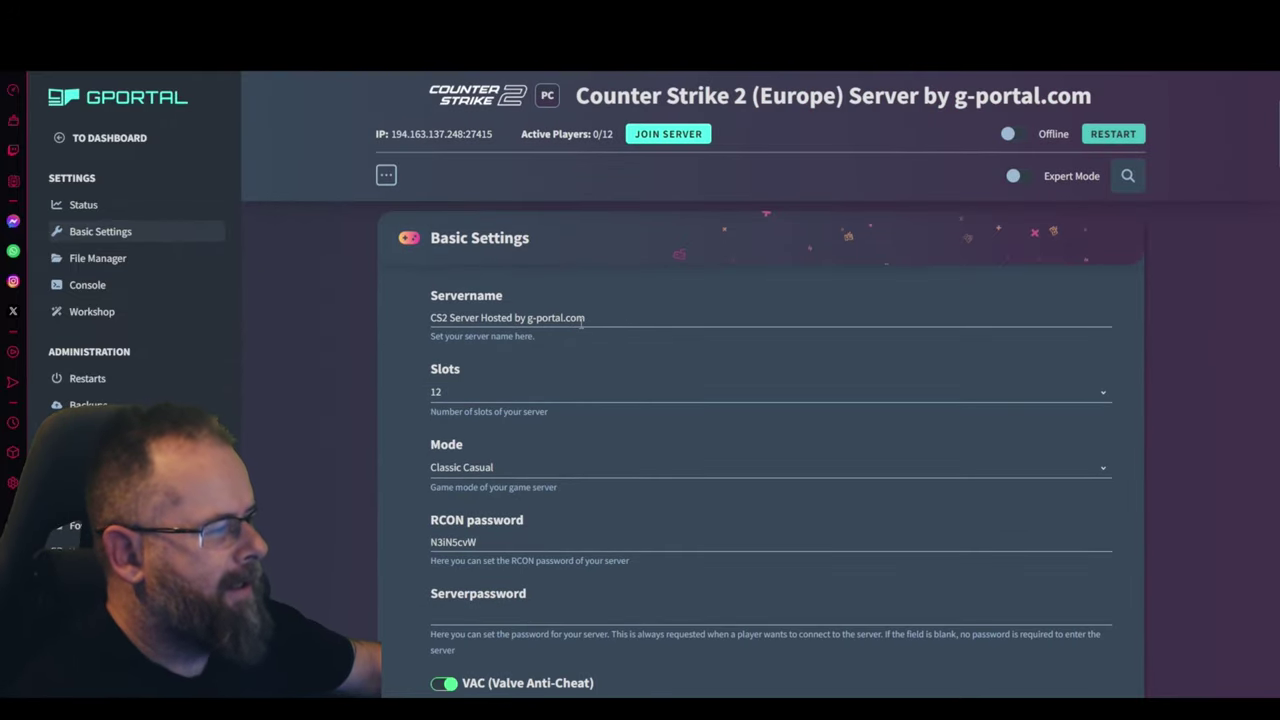
{"action": "left_click_drag", "start_coordinate": [590, 318], "coordinate": [417, 337]}
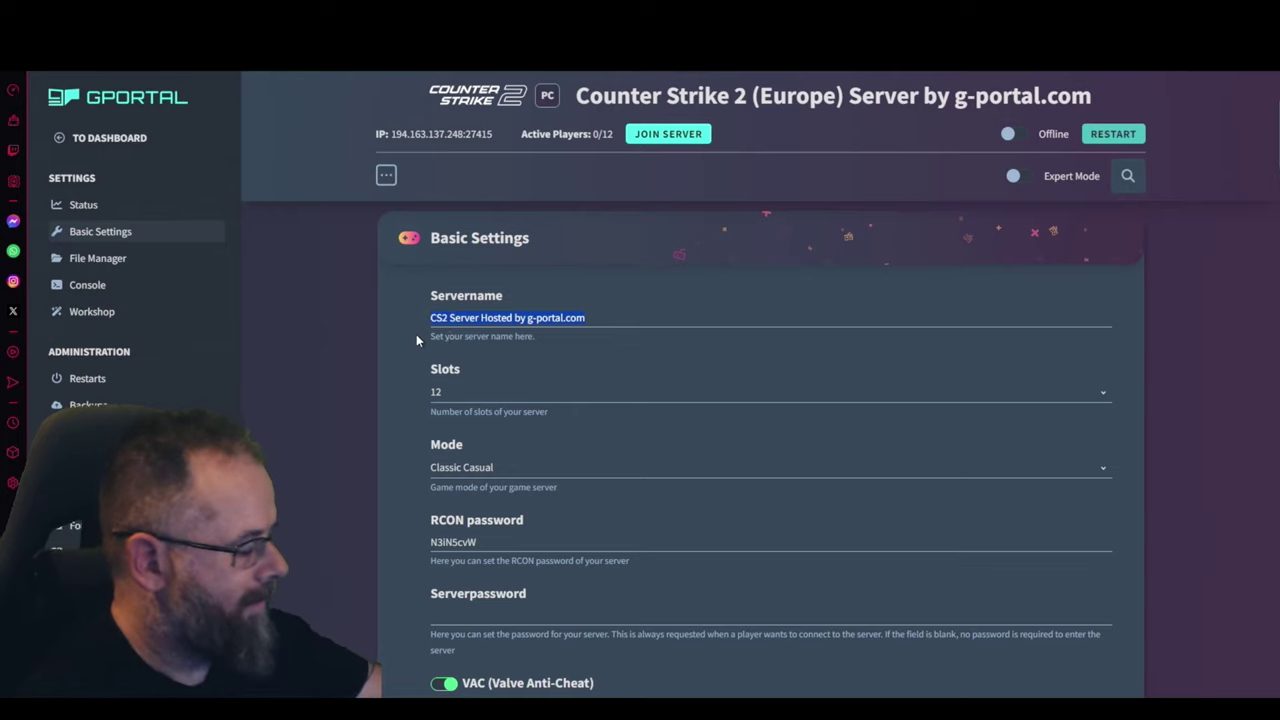
{"action": "type", "text": "dAYR"}
{"action": "key", "text": "BackSpace"}
{"action": "key", "text": "BackSpace"}
{"action": "key", "text": "BackSpace"}
{"action": "key", "text": "BackSpace"}
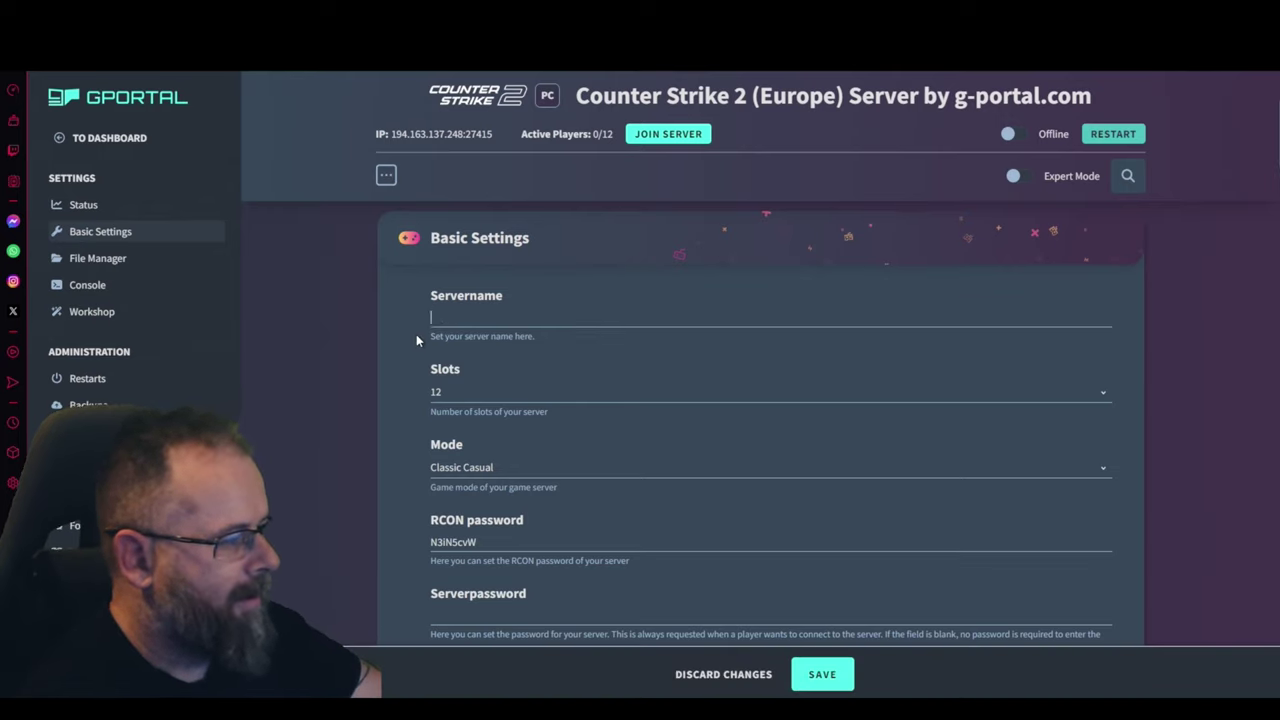
{"action": "type", "text": "DAYR SERVER"}
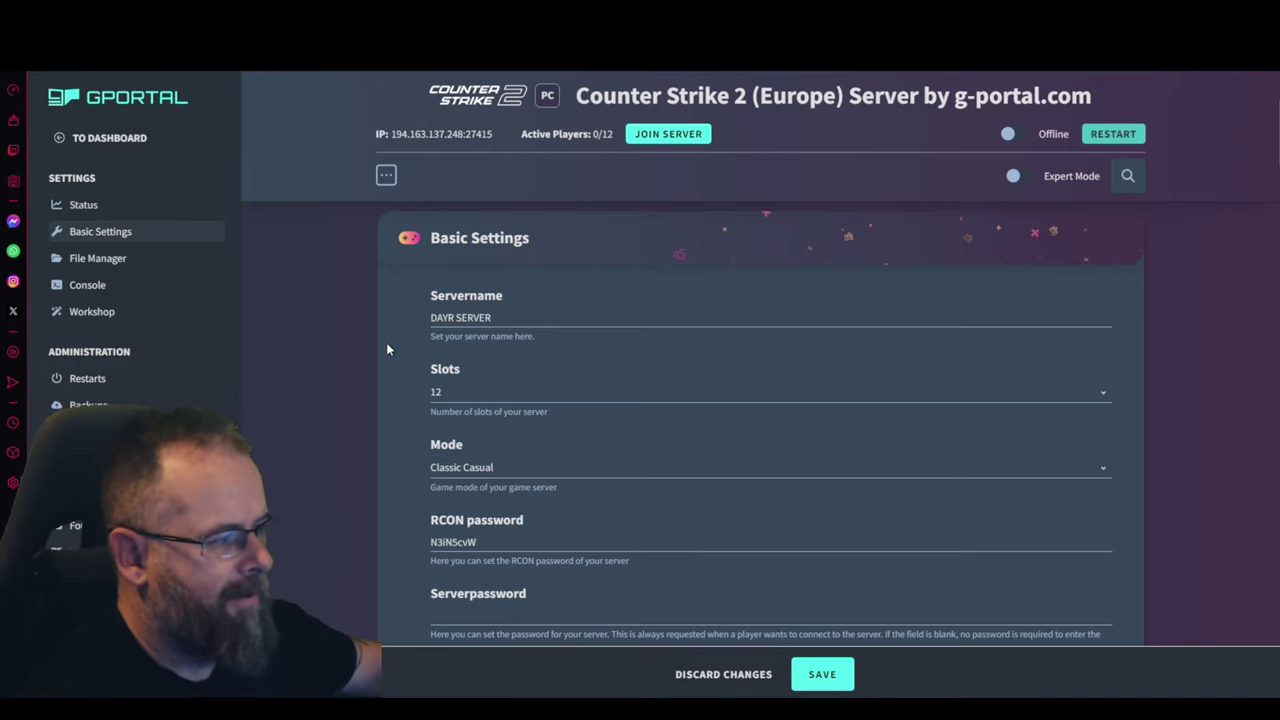
- Check the selectable slot counts for the server, leaving the slots at 12
{"action": "scroll", "coordinate": [524, 301], "scroll_direction": "down", "scroll_amount": 3}
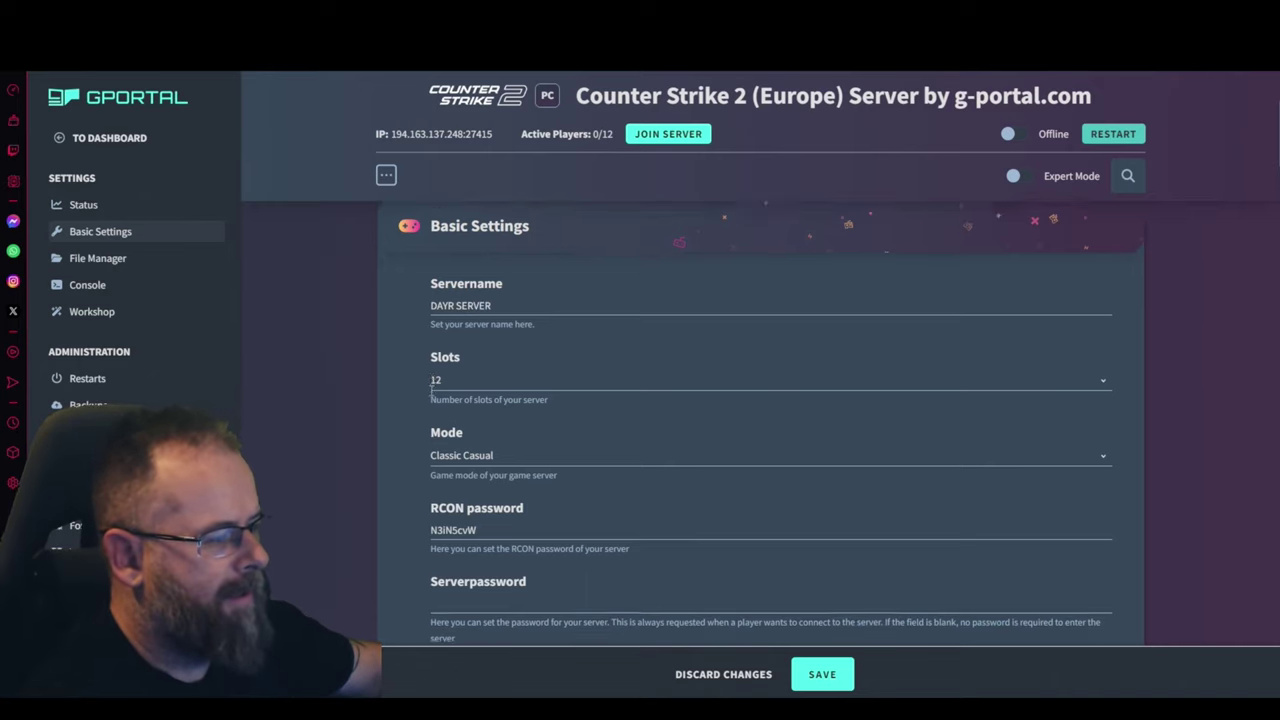
{"action": "left_click", "coordinate": [462, 240]}
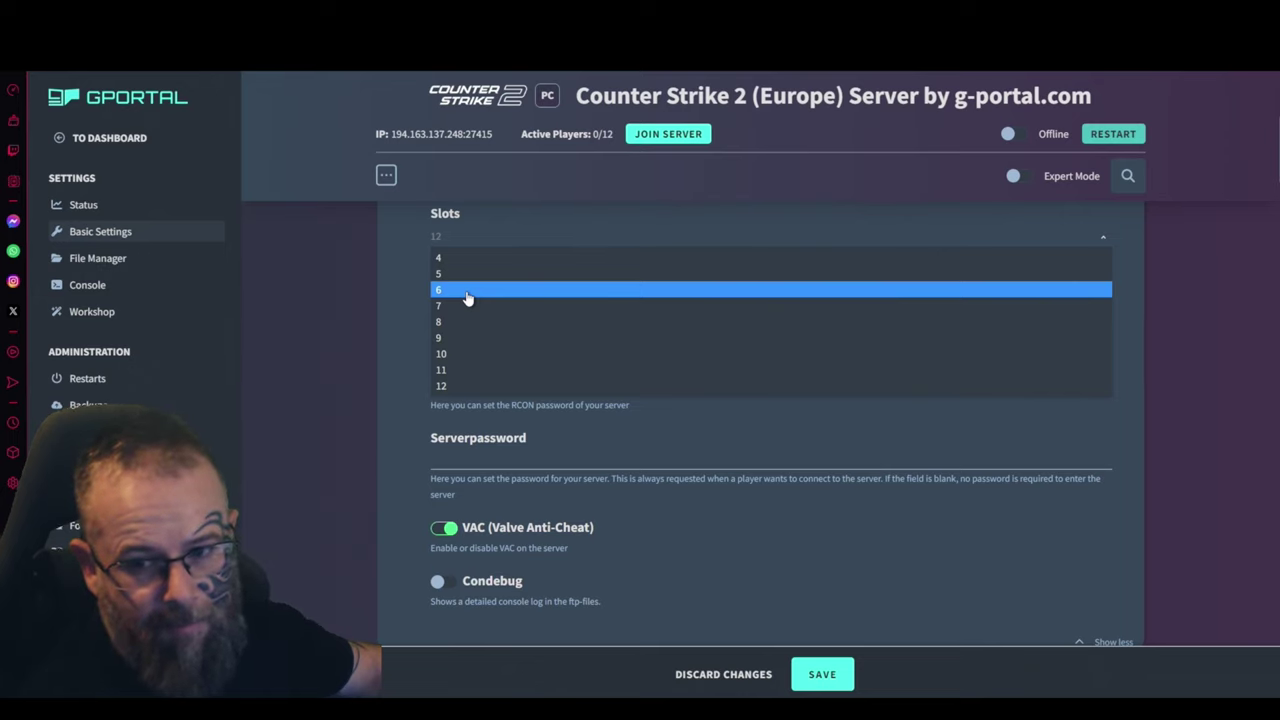
{"action": "left_click", "coordinate": [396, 285]}
{"action": "scroll", "coordinate": [416, 300], "scroll_direction": "down", "scroll_amount": 2}
{"action": "scroll", "coordinate": [420, 304], "scroll_direction": "up", "scroll_amount": 2}
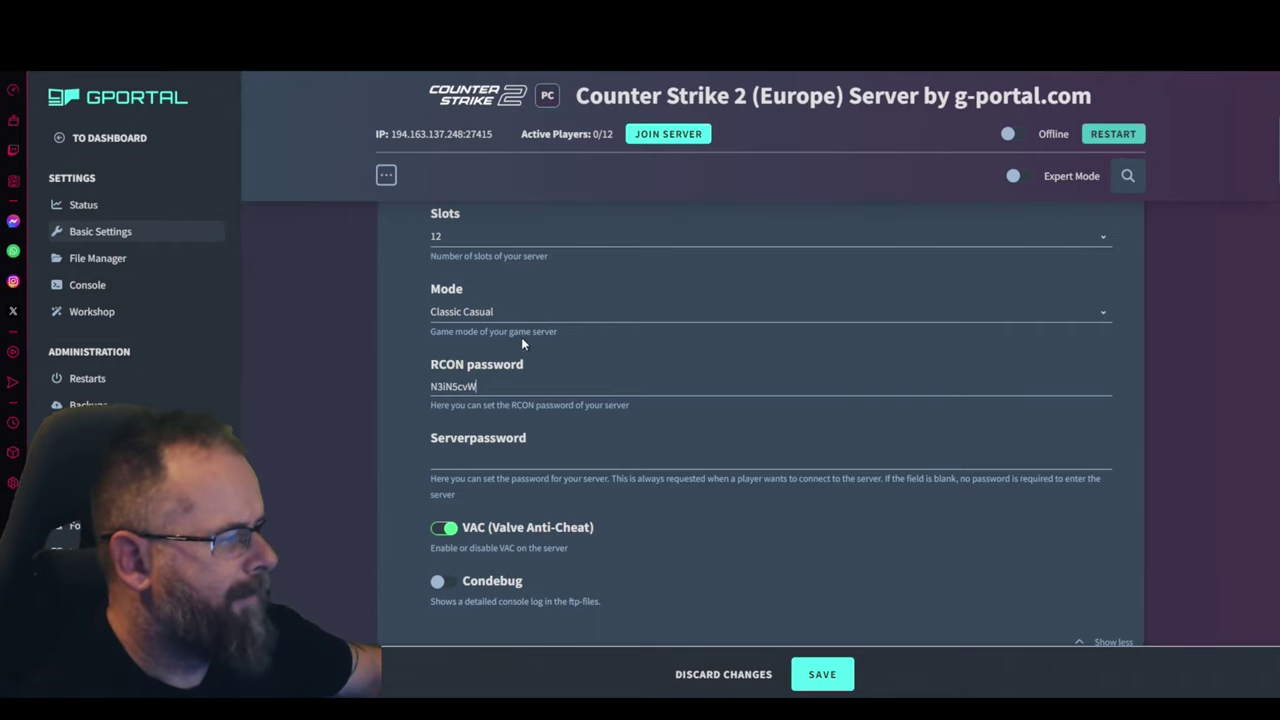
- Set the game mode to Custom and look through the settings further down
{"action": "scroll", "coordinate": [540, 330], "scroll_direction": "up", "scroll_amount": 2}
{"action": "left_click", "coordinate": [487, 465]}
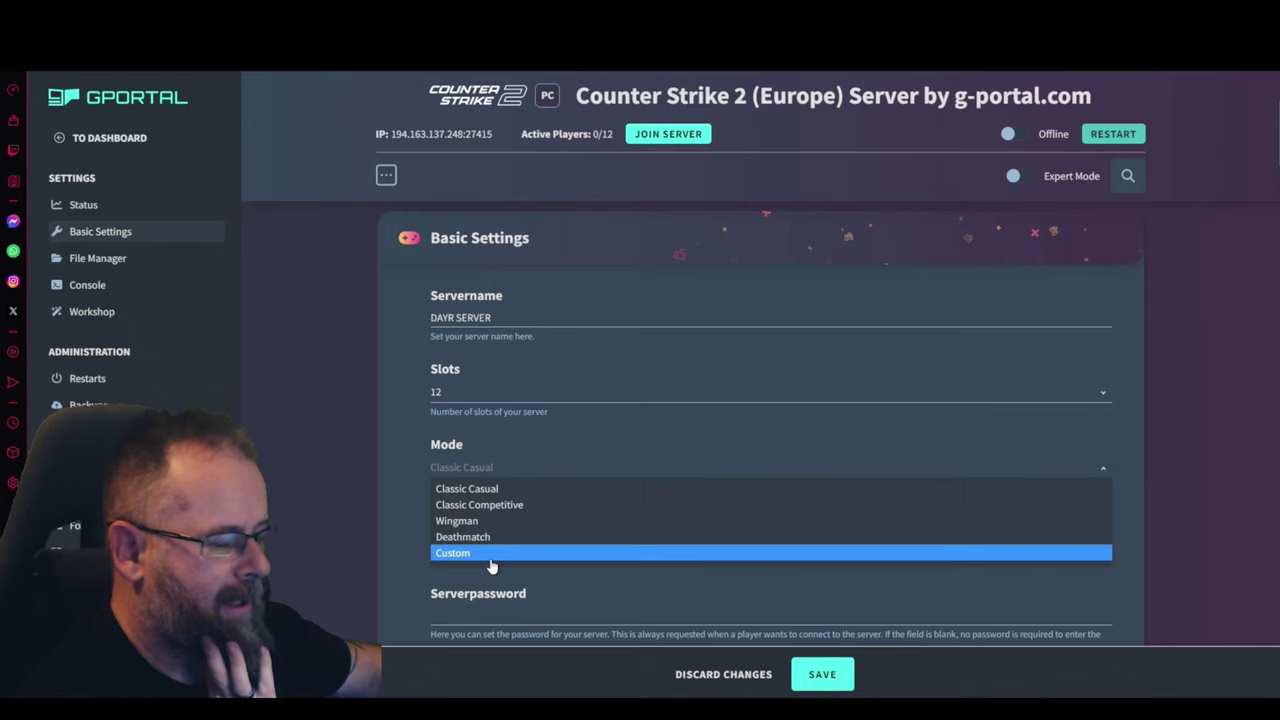
{"action": "left_click", "coordinate": [480, 554]}
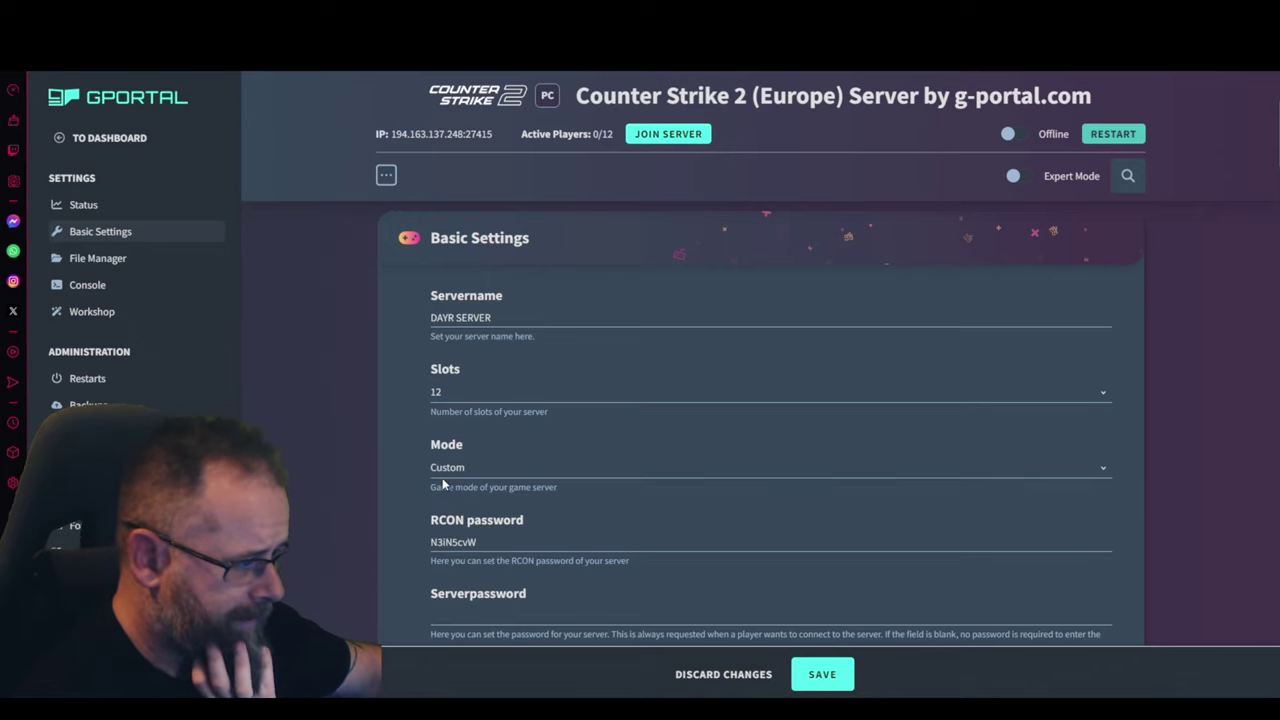
{"action": "scroll", "coordinate": [443, 484], "scroll_direction": "down", "scroll_amount": 10}
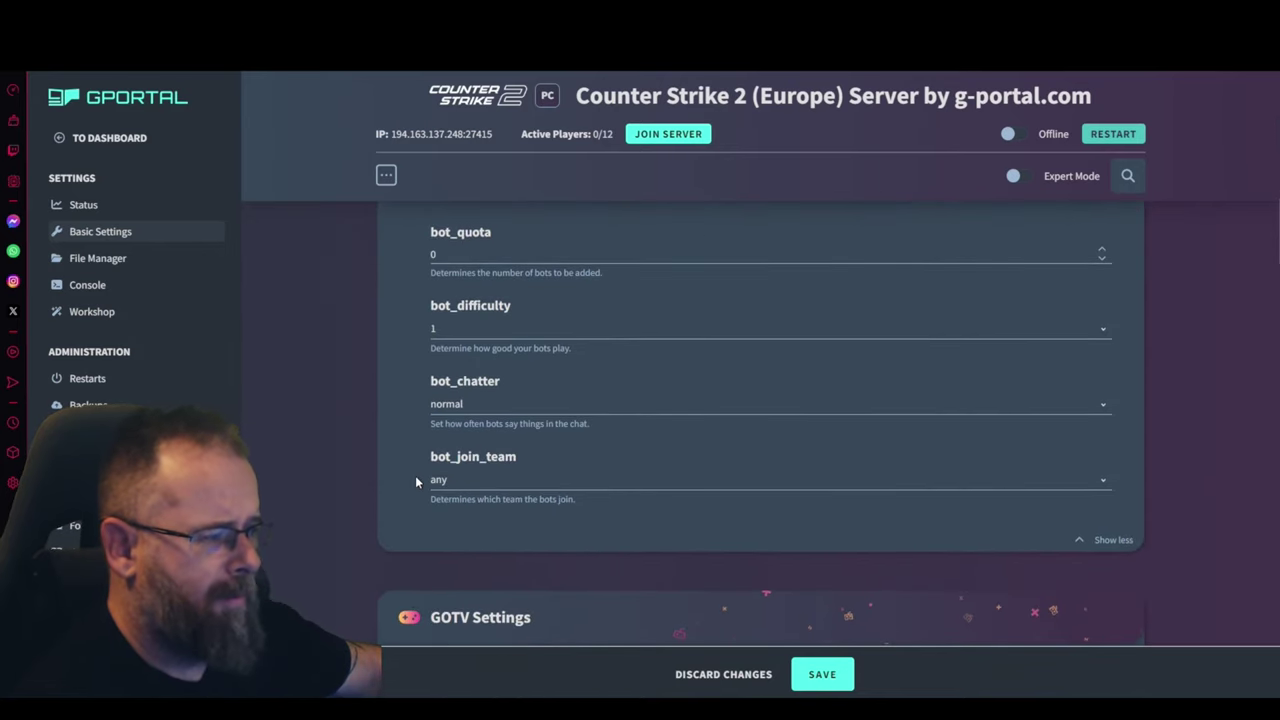
{"action": "scroll", "coordinate": [418, 476], "scroll_direction": "down", "scroll_amount": 2}
{"action": "scroll", "coordinate": [425, 470], "scroll_direction": "up", "scroll_amount": 15}
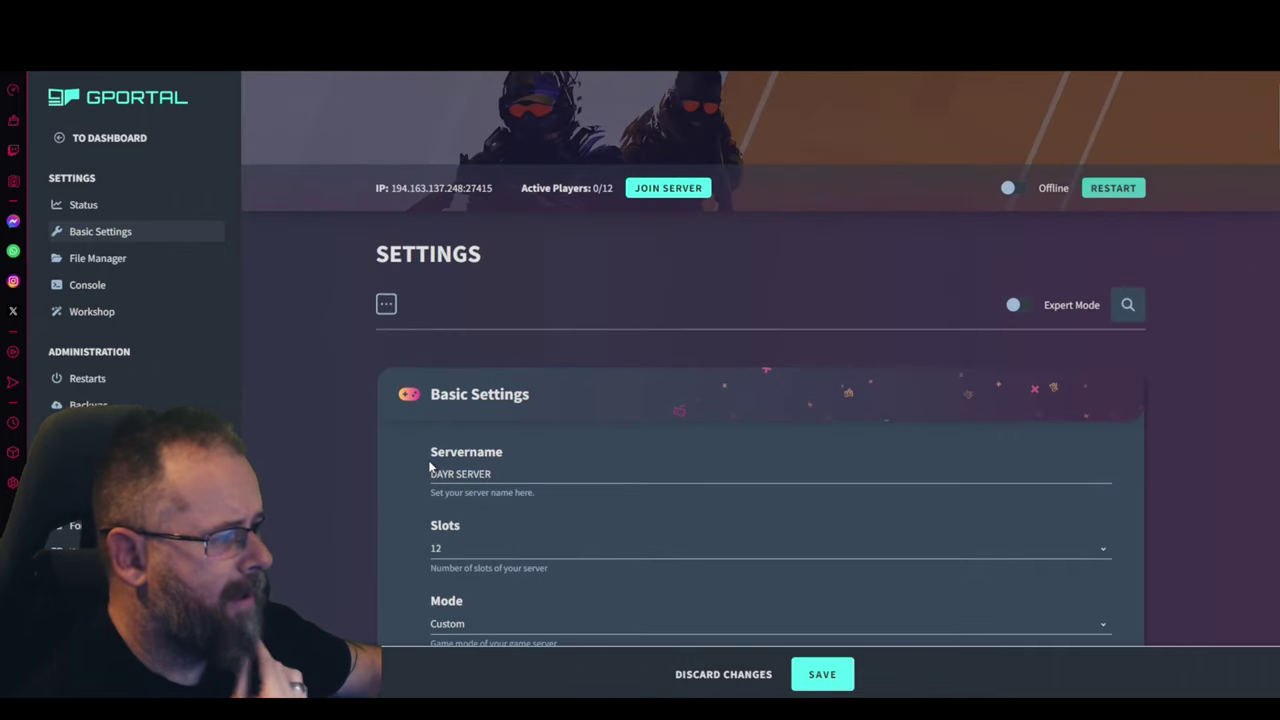
- Set the server's game mode to Classic Competitive
{"action": "scroll", "coordinate": [481, 561], "scroll_direction": "down", "scroll_amount": 3}
{"action": "left_click", "coordinate": [509, 318]}
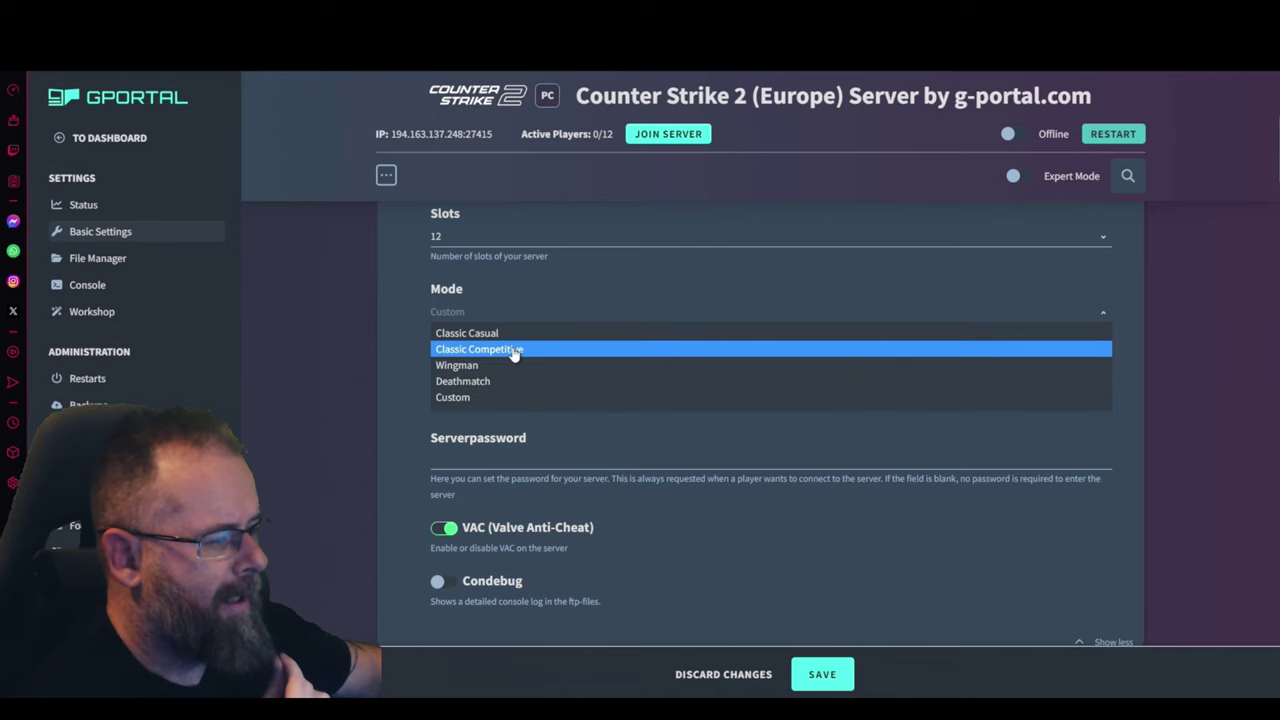
{"action": "left_click", "coordinate": [514, 352]}
- Review the server password, VAC and Condebug settings
{"action": "scroll", "coordinate": [414, 390], "scroll_direction": "down", "scroll_amount": 2}
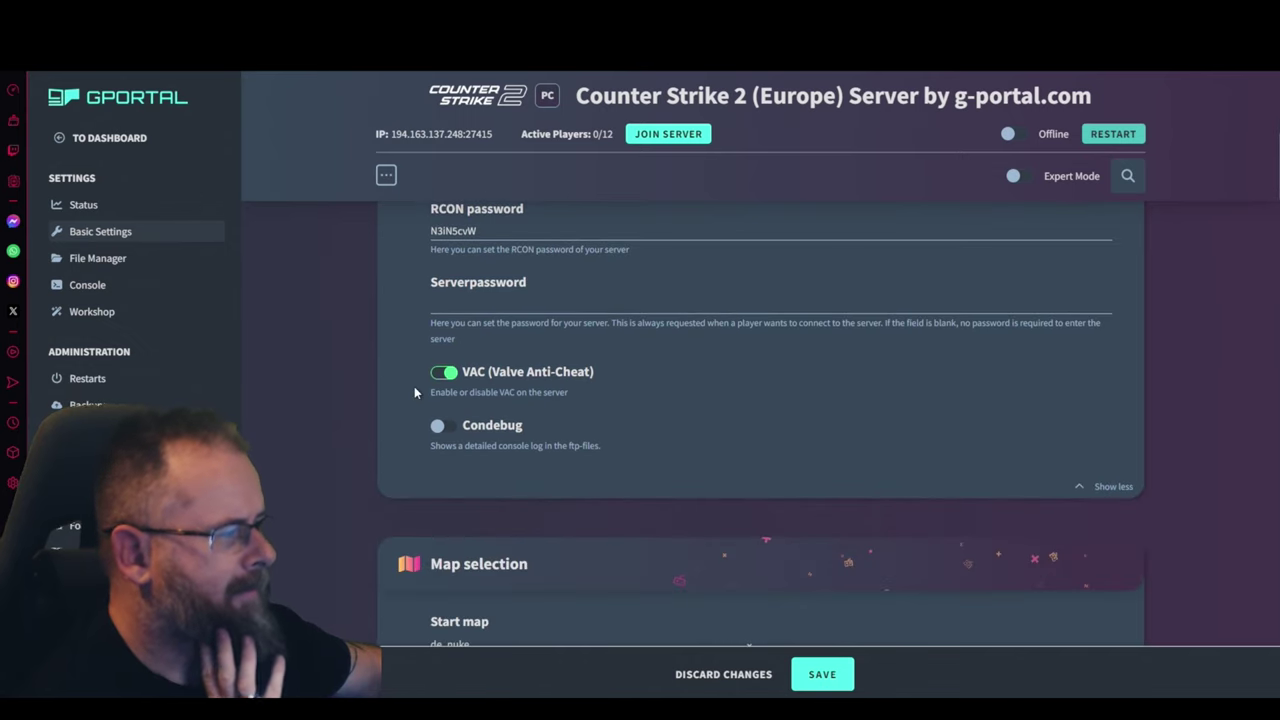
{"action": "left_click", "coordinate": [480, 301]}
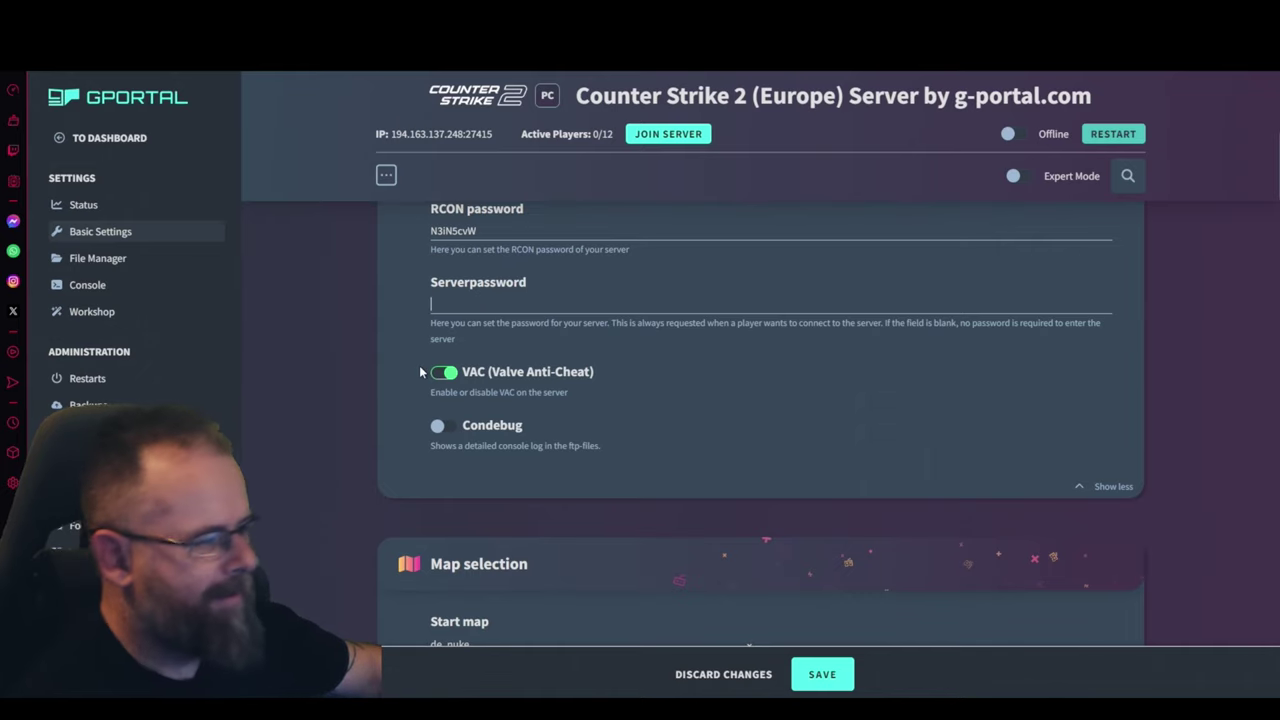
{"action": "scroll", "coordinate": [419, 365], "scroll_direction": "down", "scroll_amount": 2}
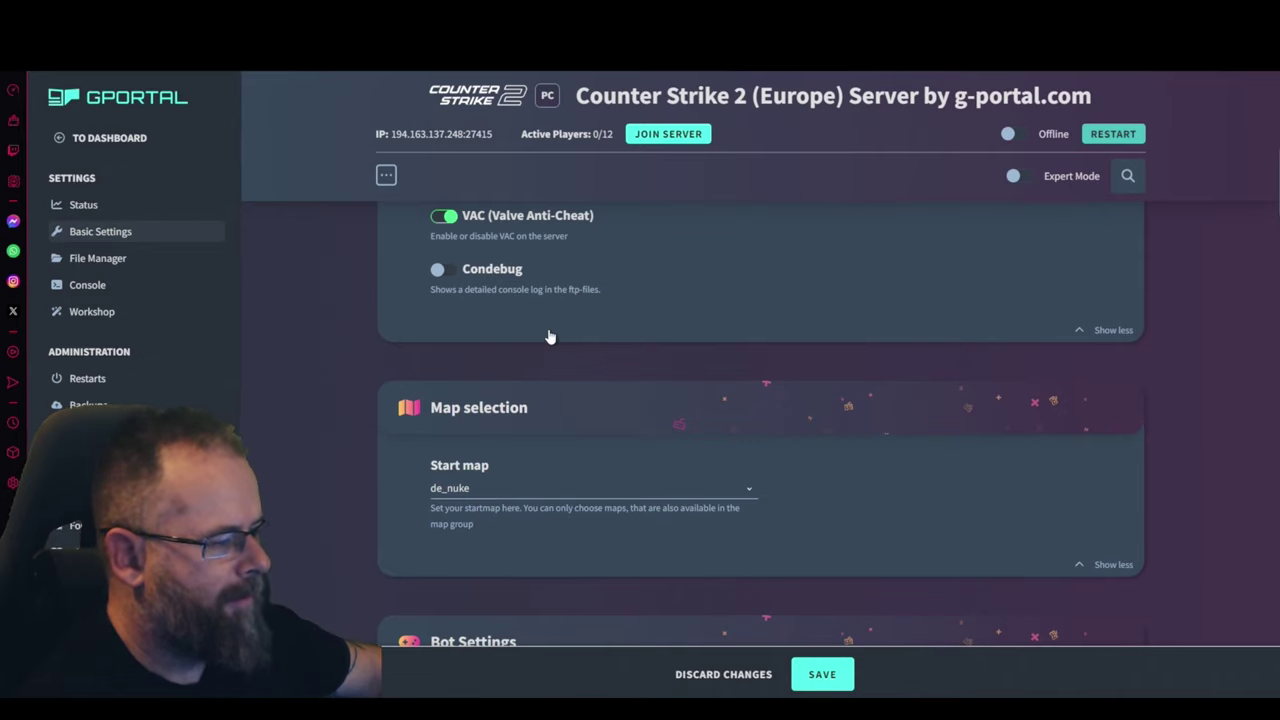
- Choose de_nuke as the server's start map
{"action": "scroll", "coordinate": [477, 378], "scroll_direction": "down", "scroll_amount": 2}
{"action": "scroll", "coordinate": [475, 380], "scroll_direction": "up", "scroll_amount": 2}
{"action": "scroll", "coordinate": [475, 377], "scroll_direction": "down", "scroll_amount": 2}
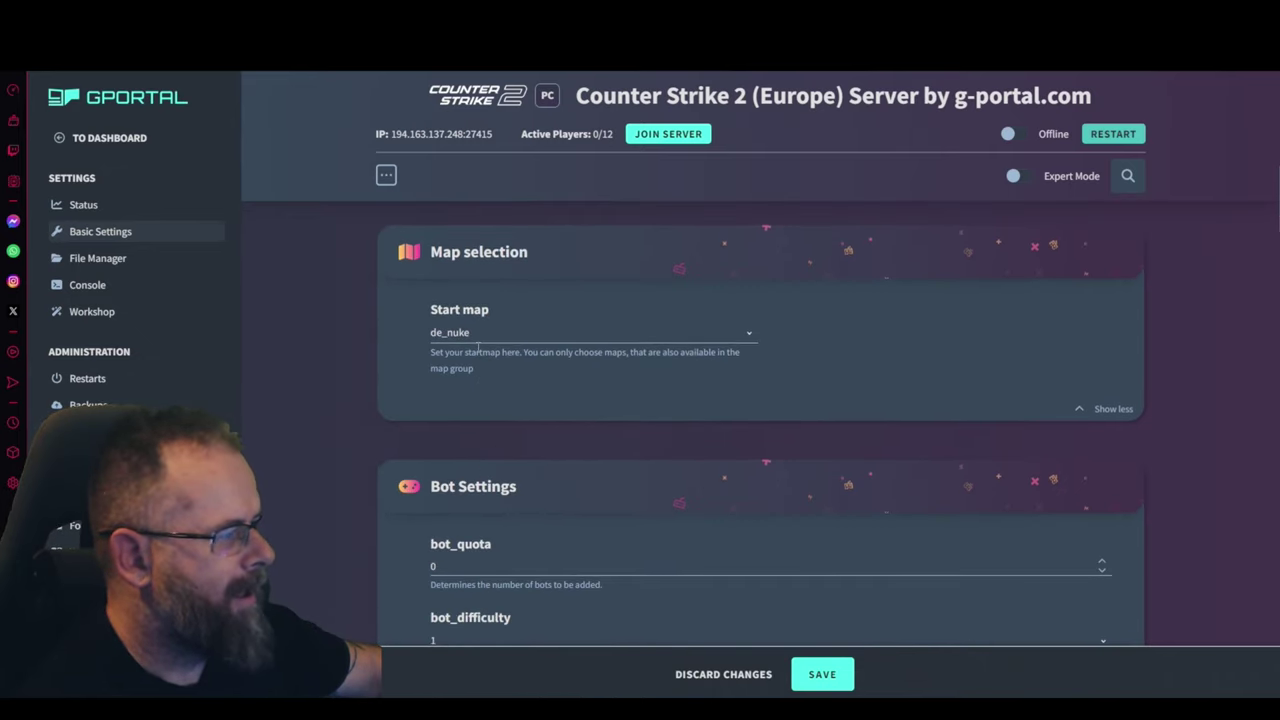
{"action": "left_click", "coordinate": [495, 332]}
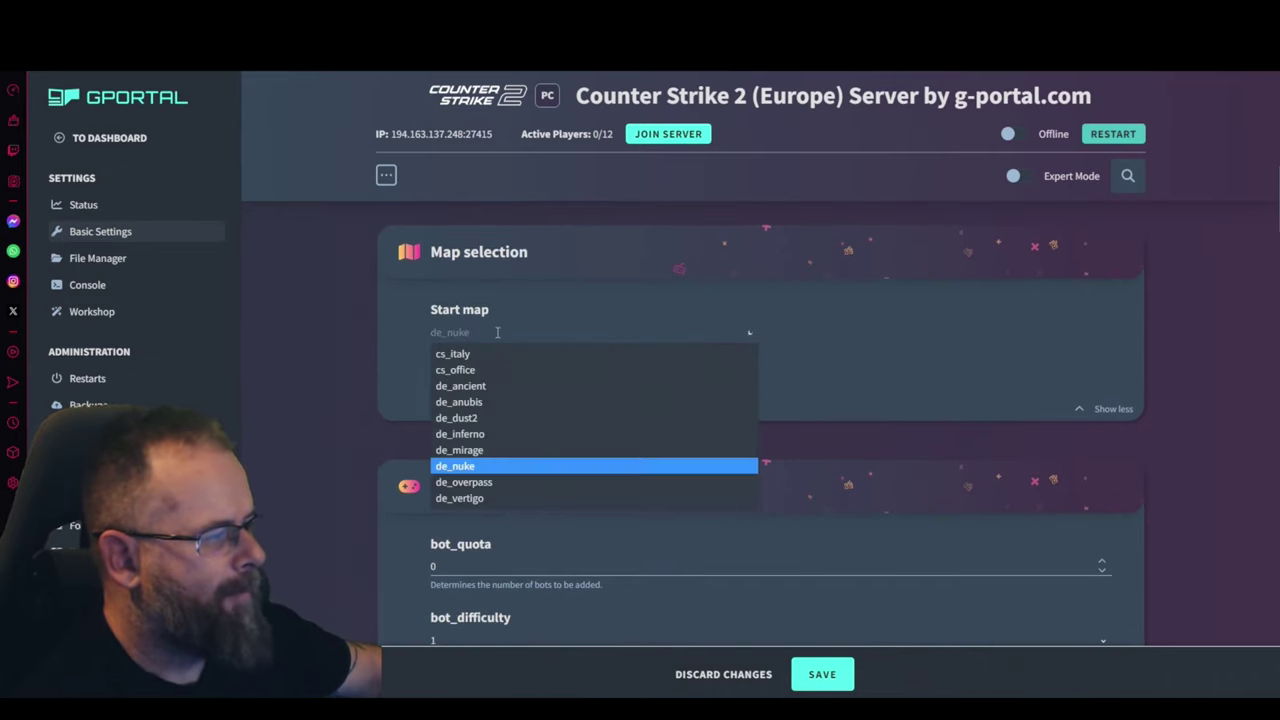
{"action": "left_click", "coordinate": [485, 469]}
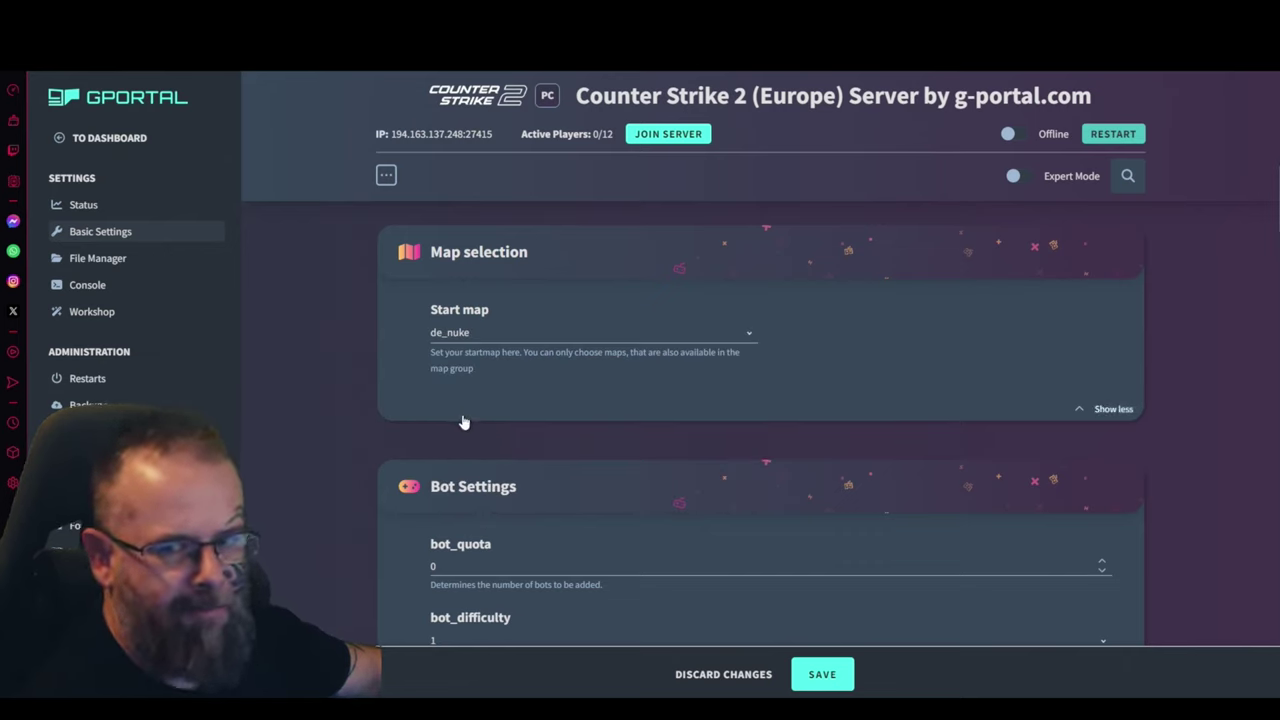
- Set bot_quota to 0 in the bot settings and check the available bot_difficulty options
{"action": "scroll", "coordinate": [394, 397], "scroll_direction": "down", "scroll_amount": 2}
{"action": "scroll", "coordinate": [393, 396], "scroll_direction": "down", "scroll_amount": 2}
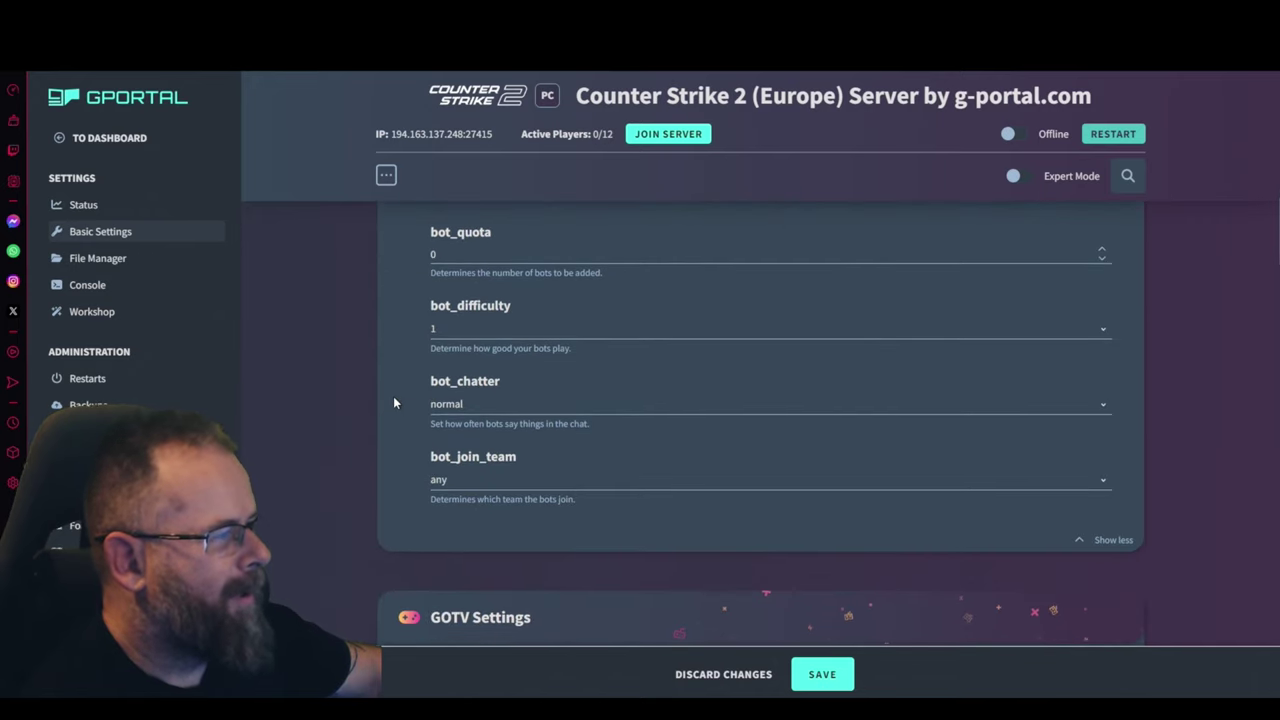
{"action": "scroll", "coordinate": [393, 396], "scroll_direction": "up", "scroll_amount": 2}
{"action": "scroll", "coordinate": [393, 396], "scroll_direction": "down", "scroll_amount": 2}
{"action": "scroll", "coordinate": [393, 396], "scroll_direction": "up", "scroll_amount": 2}
{"action": "scroll", "coordinate": [393, 396], "scroll_direction": "down", "scroll_amount": 2}
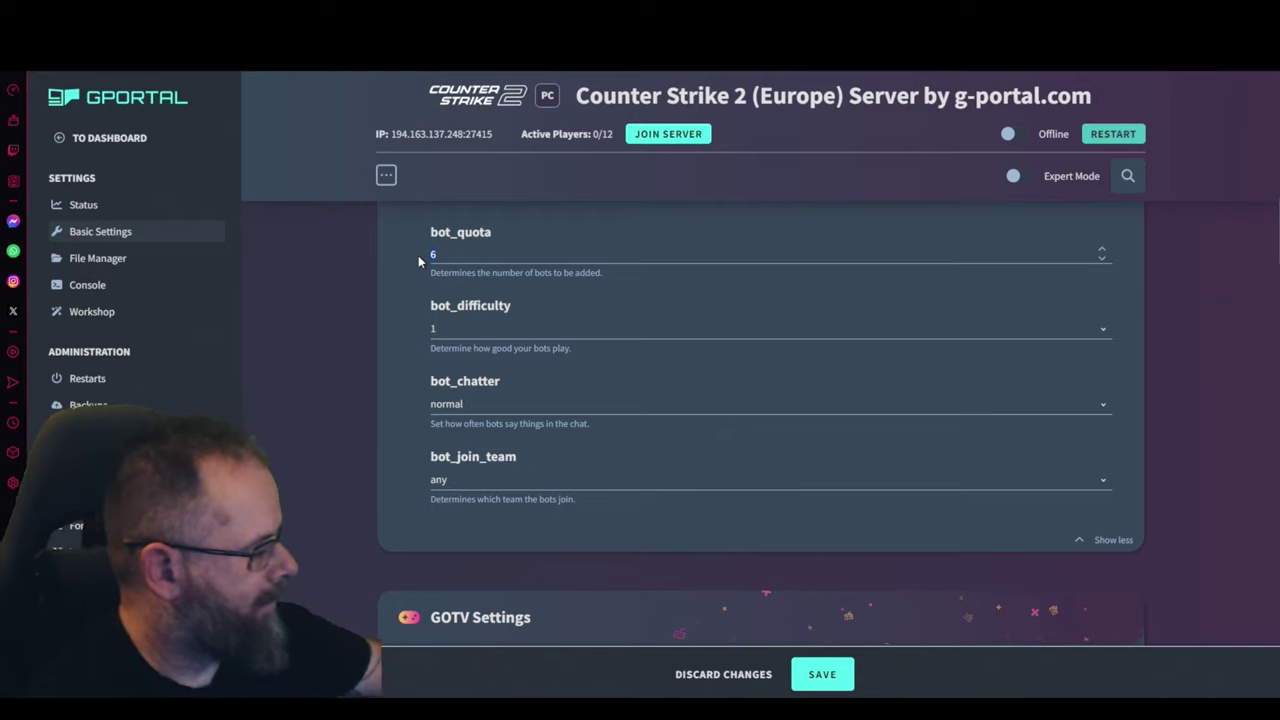
{"action": "type", "text": "0"}
{"action": "left_click", "coordinate": [474, 318]}
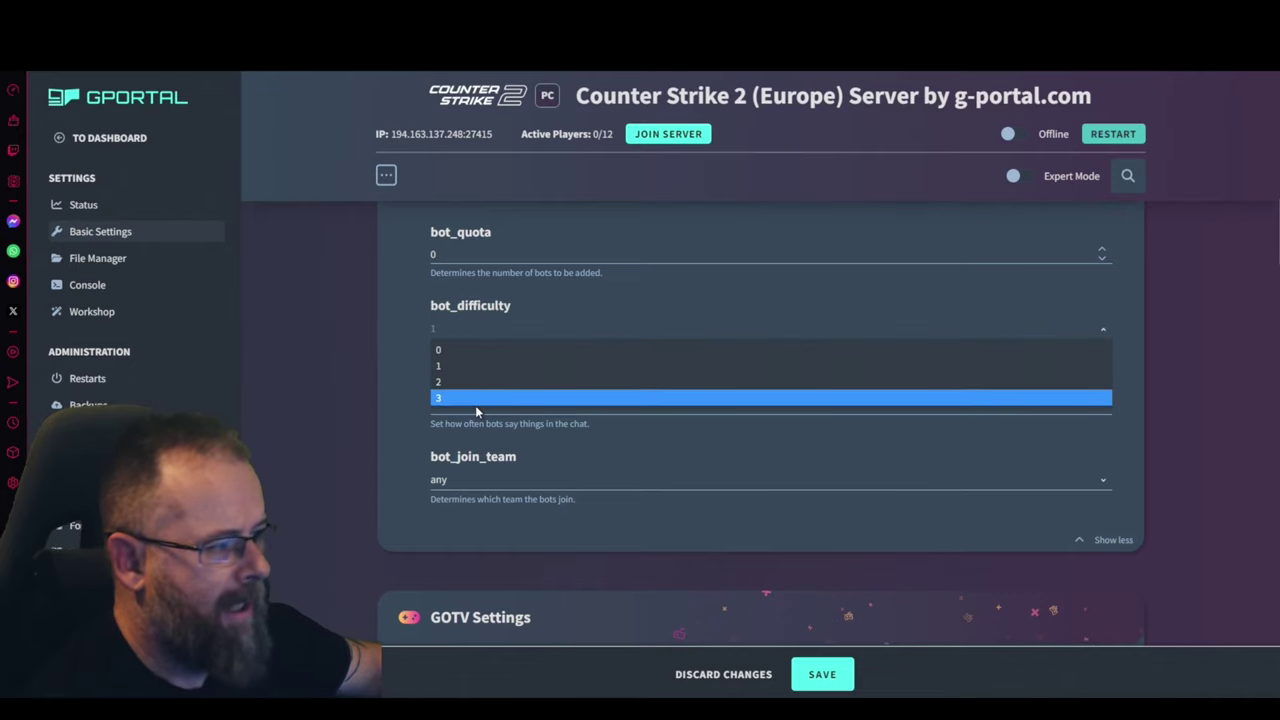
{"action": "left_click", "coordinate": [397, 396]}
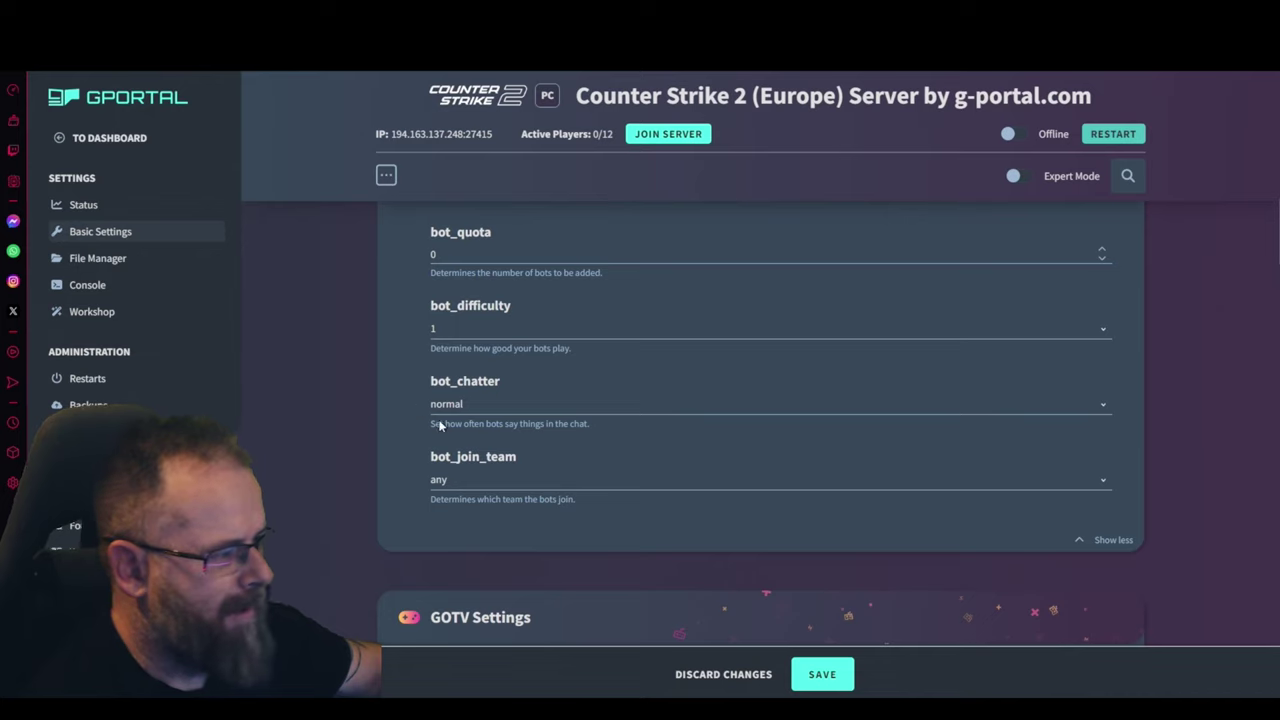
- Set bot_chatter to off and check the team options under bot_join_team
{"action": "scroll", "coordinate": [476, 350], "scroll_direction": "down", "scroll_amount": 2}
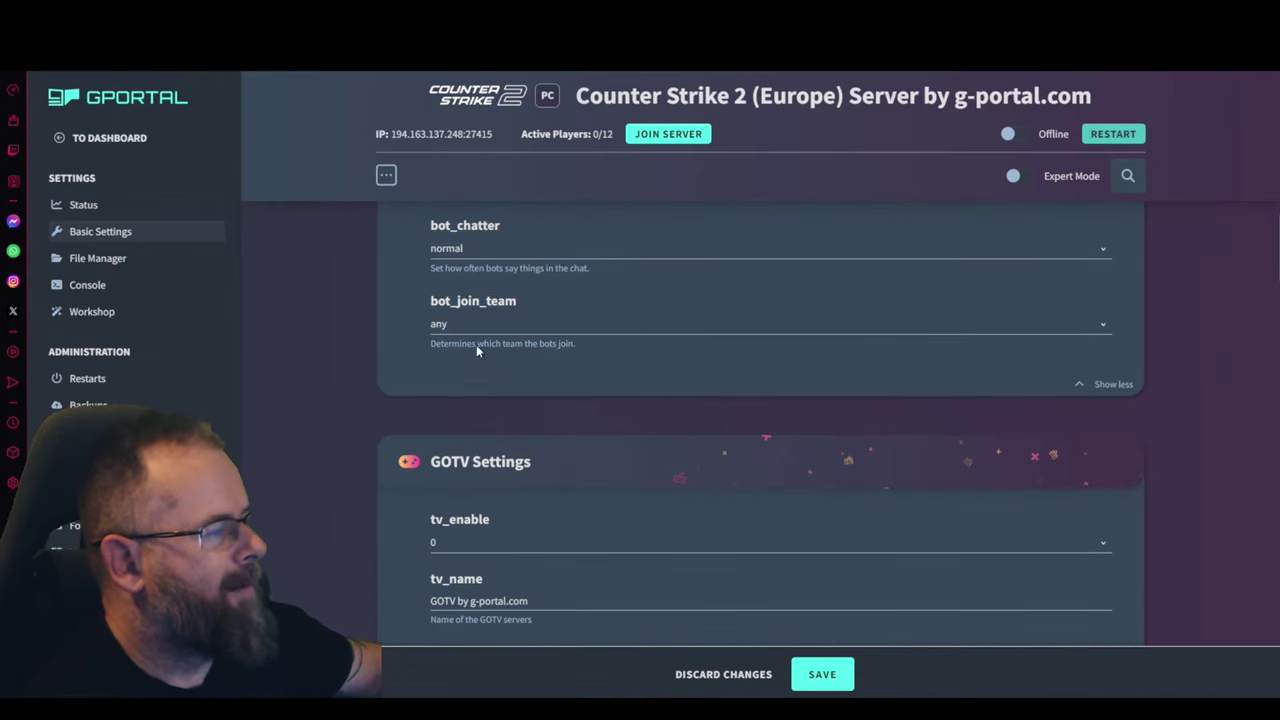
{"action": "left_click", "coordinate": [494, 251]}
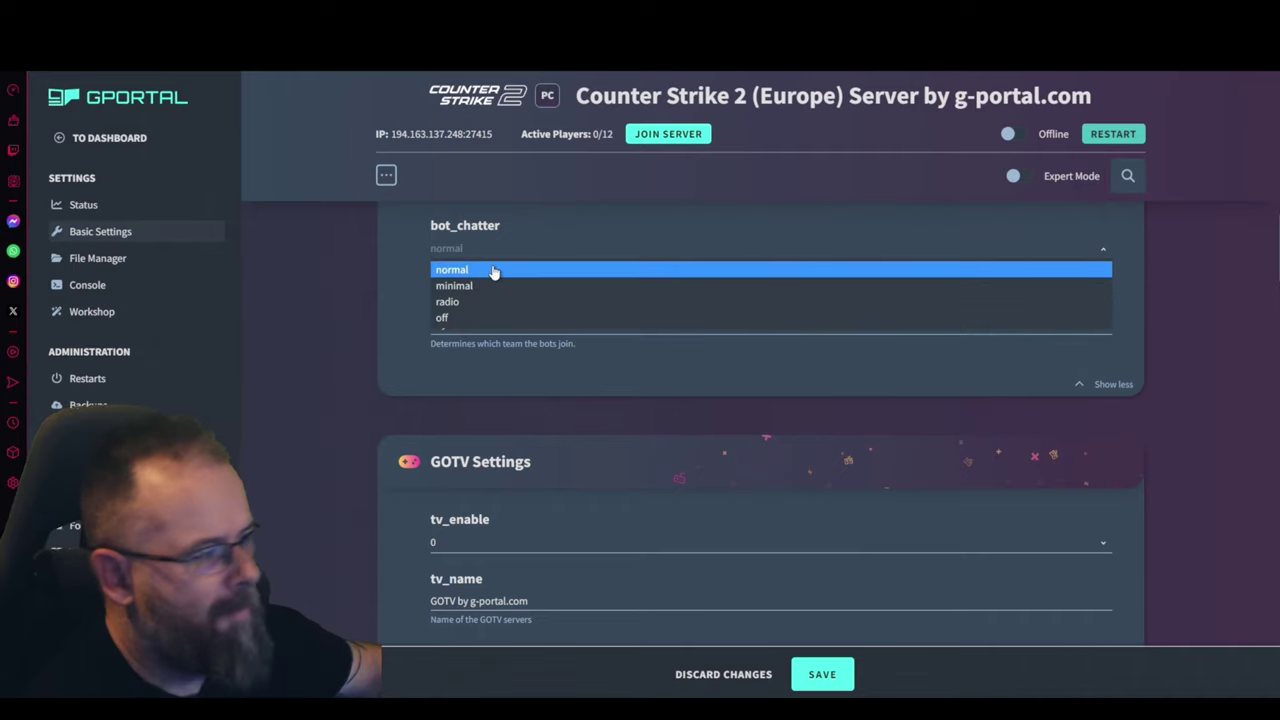
{"action": "left_click", "coordinate": [461, 277]}
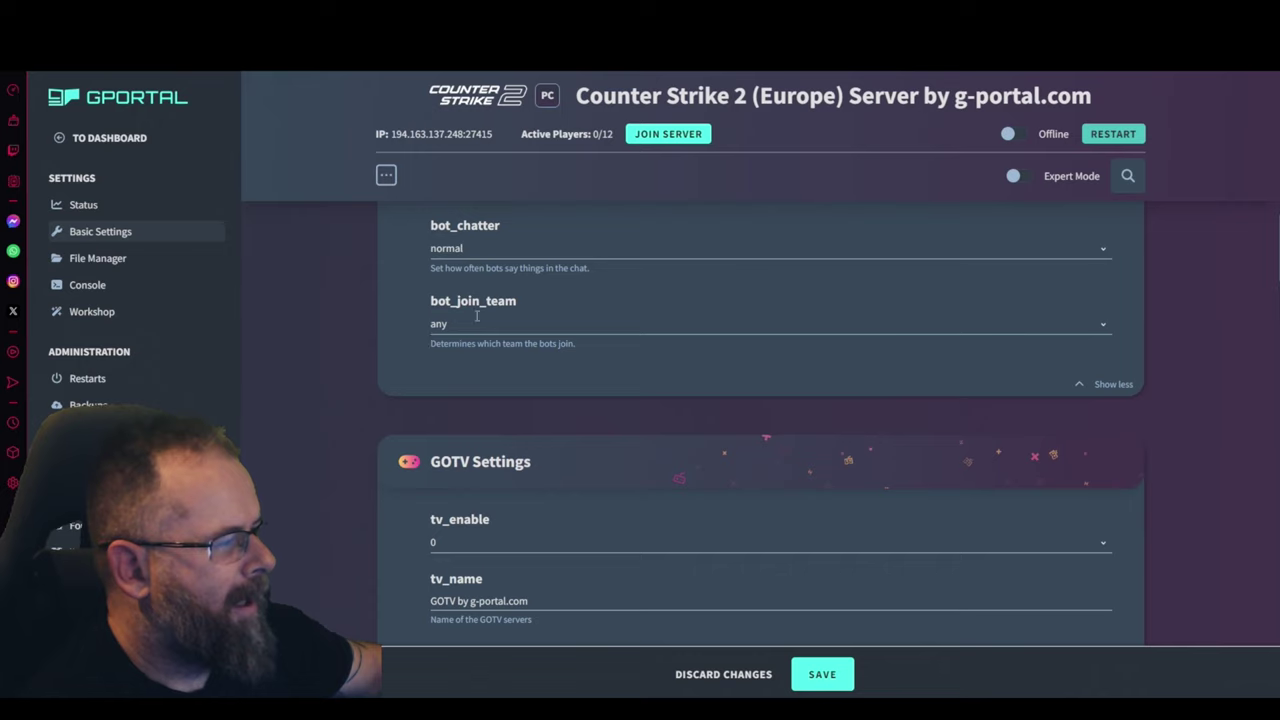
{"action": "left_click", "coordinate": [522, 251]}
{"action": "left_click", "coordinate": [478, 318]}
{"action": "scroll", "coordinate": [398, 326], "scroll_direction": "up", "scroll_amount": 2}
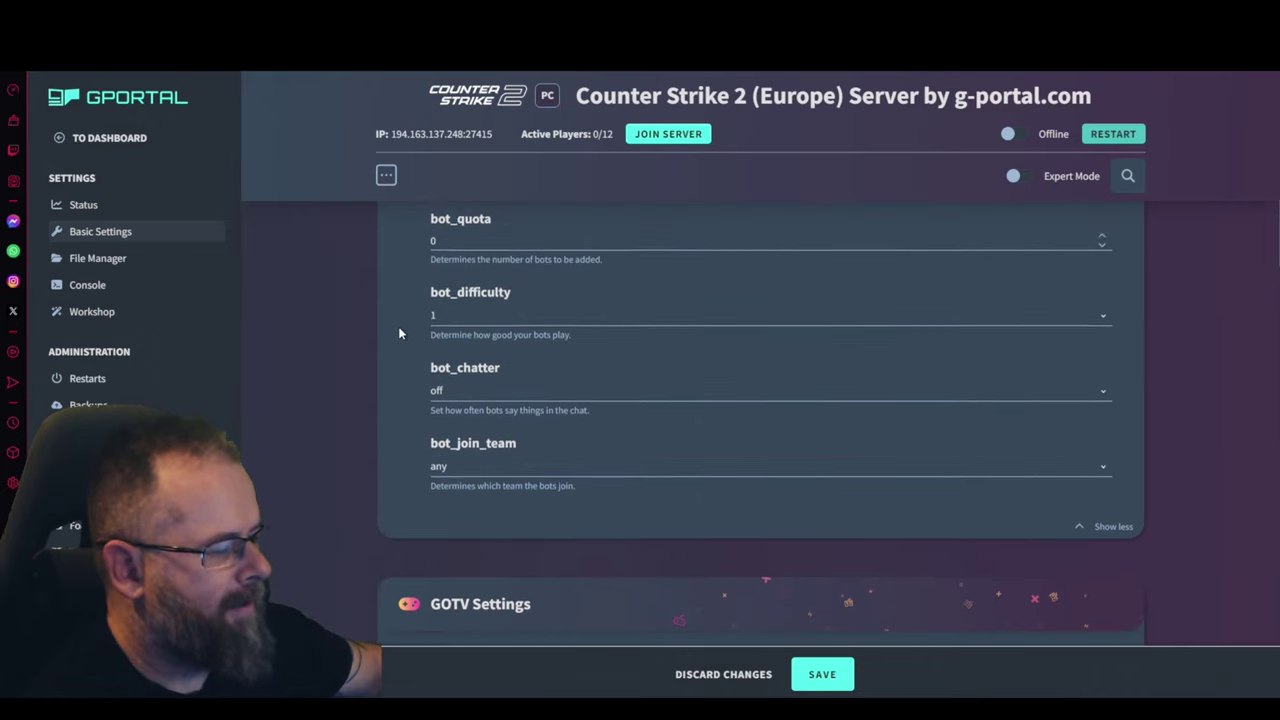
{"action": "scroll", "coordinate": [398, 326], "scroll_direction": "down", "scroll_amount": 2}
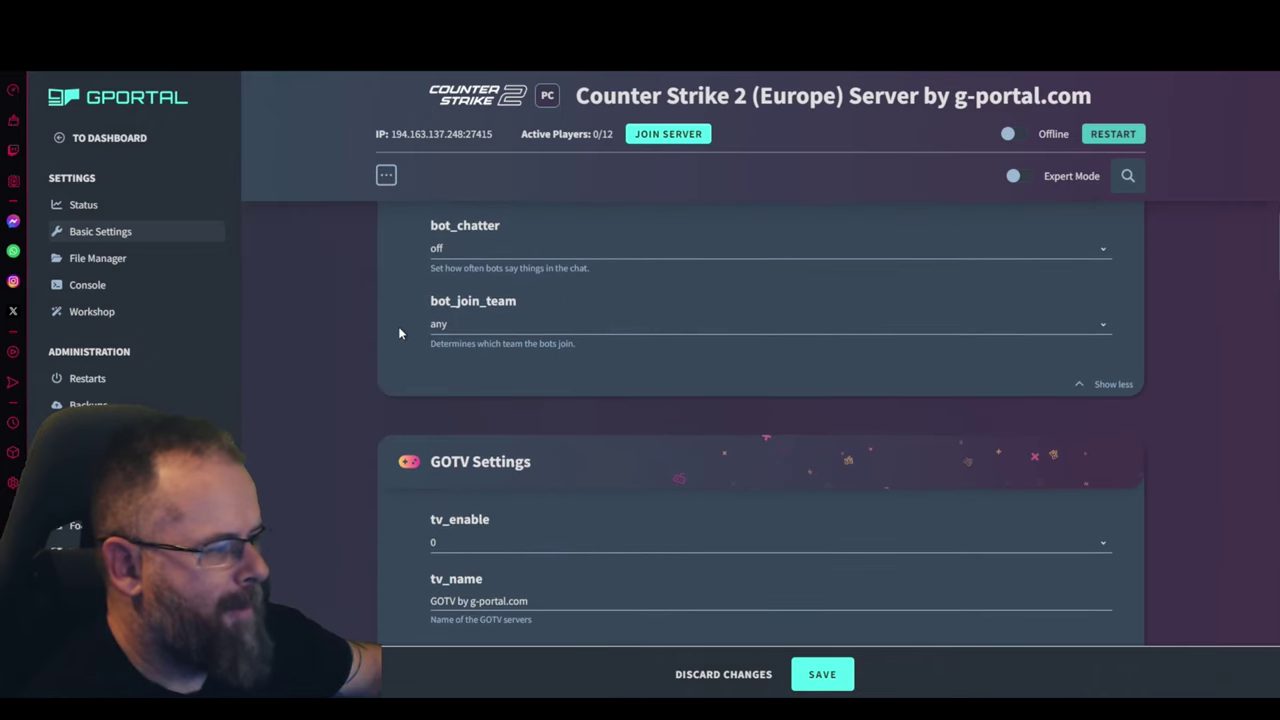
{"action": "left_click", "coordinate": [497, 326]}
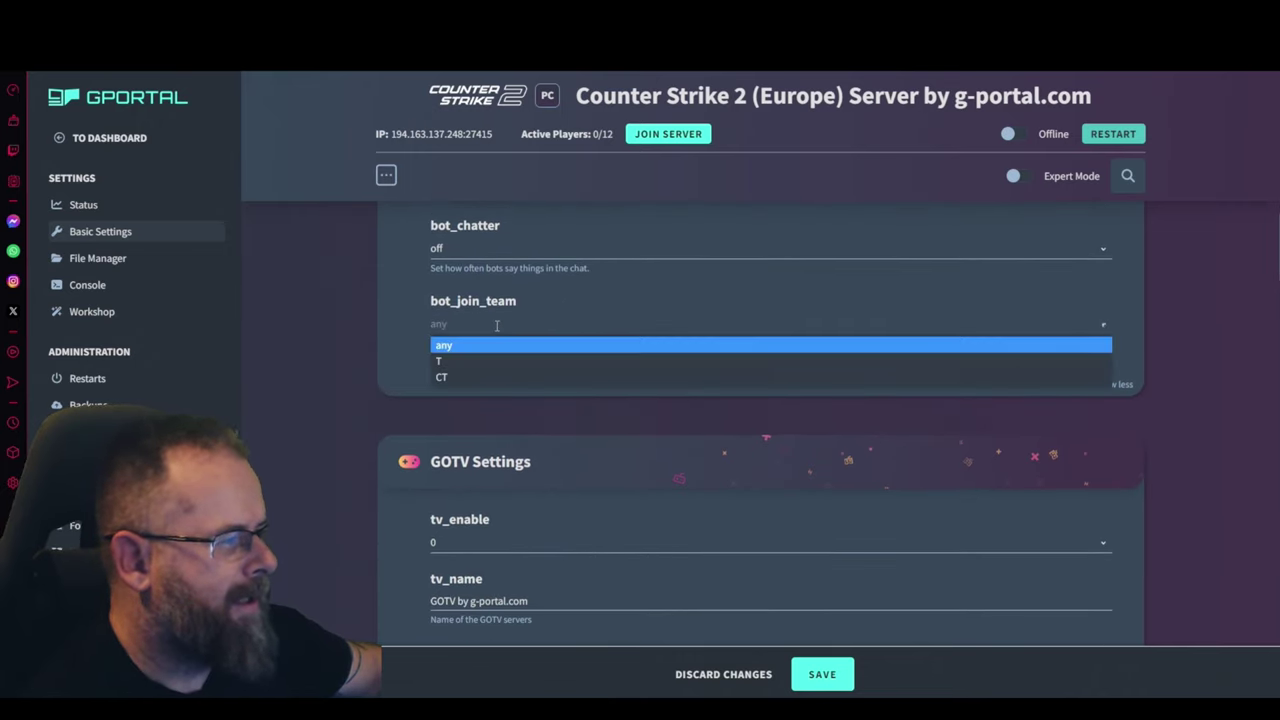
{"action": "left_click", "coordinate": [402, 338]}
- Enable GOTV for the server by setting tv_enable to 1
{"action": "scroll", "coordinate": [404, 370], "scroll_direction": "down", "scroll_amount": 3}
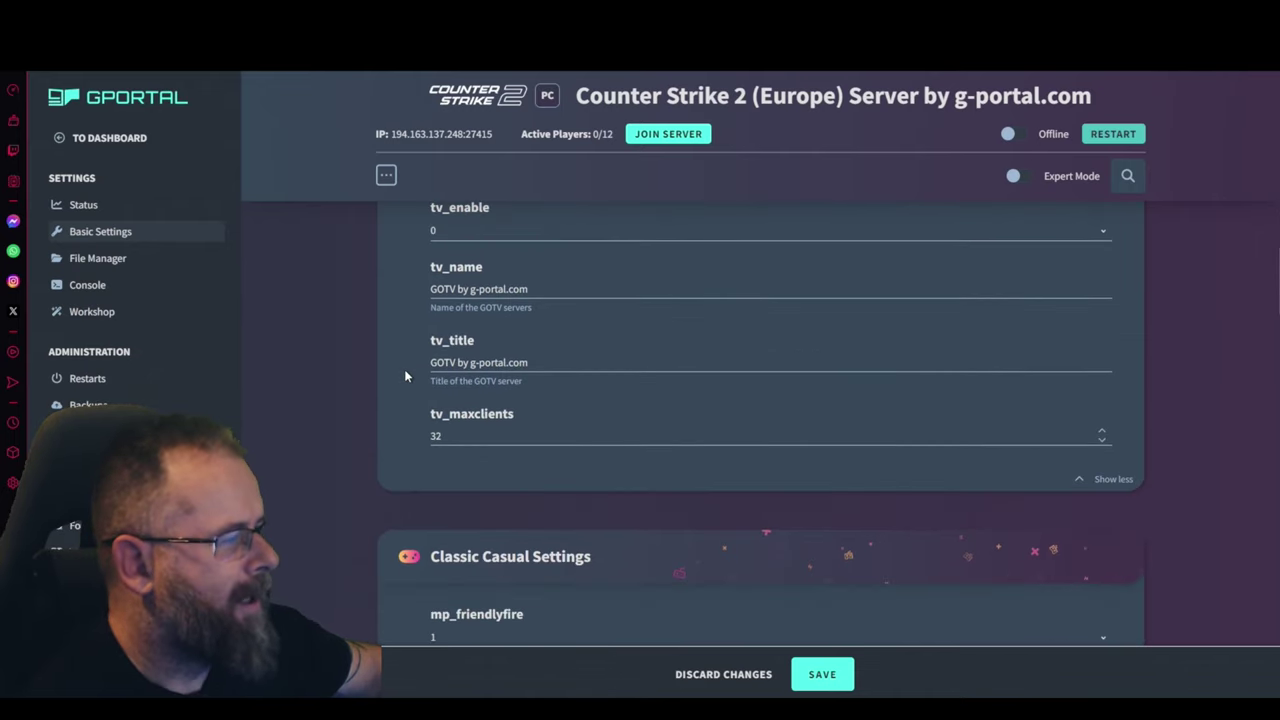
{"action": "scroll", "coordinate": [404, 370], "scroll_direction": "up", "scroll_amount": 2}
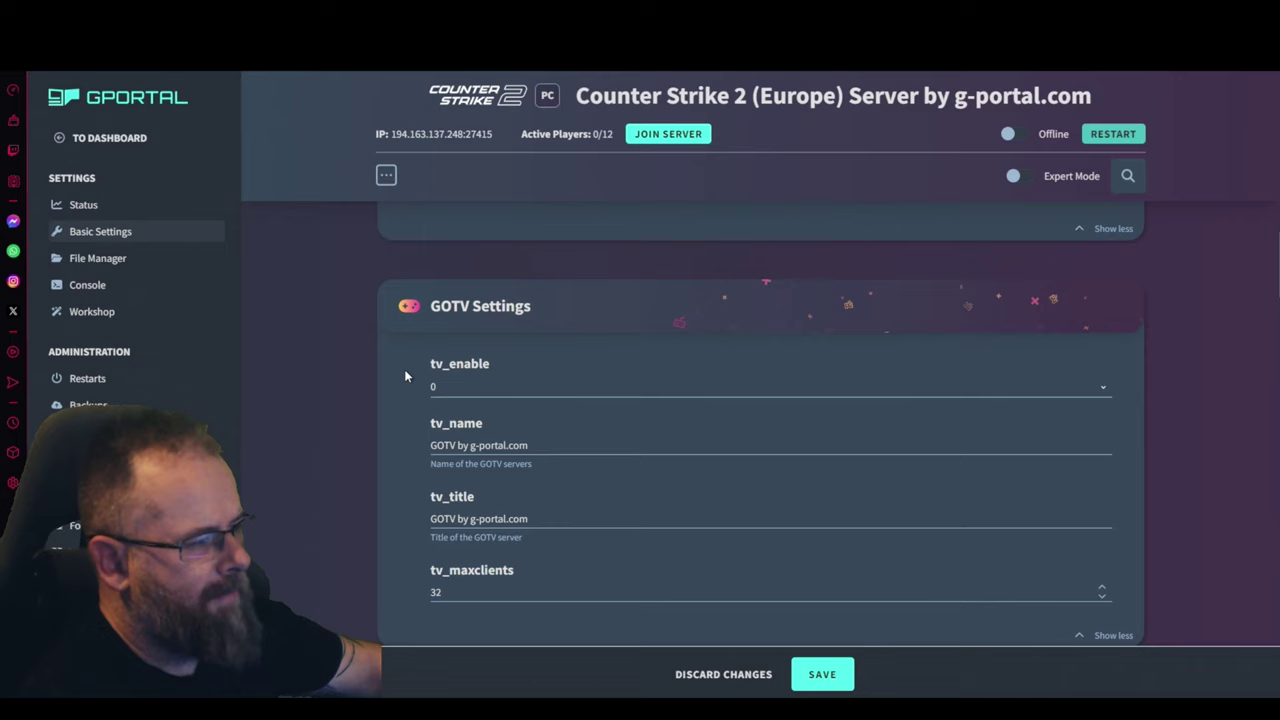
{"action": "scroll", "coordinate": [404, 369], "scroll_direction": "down", "scroll_amount": 2}
{"action": "left_click", "coordinate": [475, 231]}
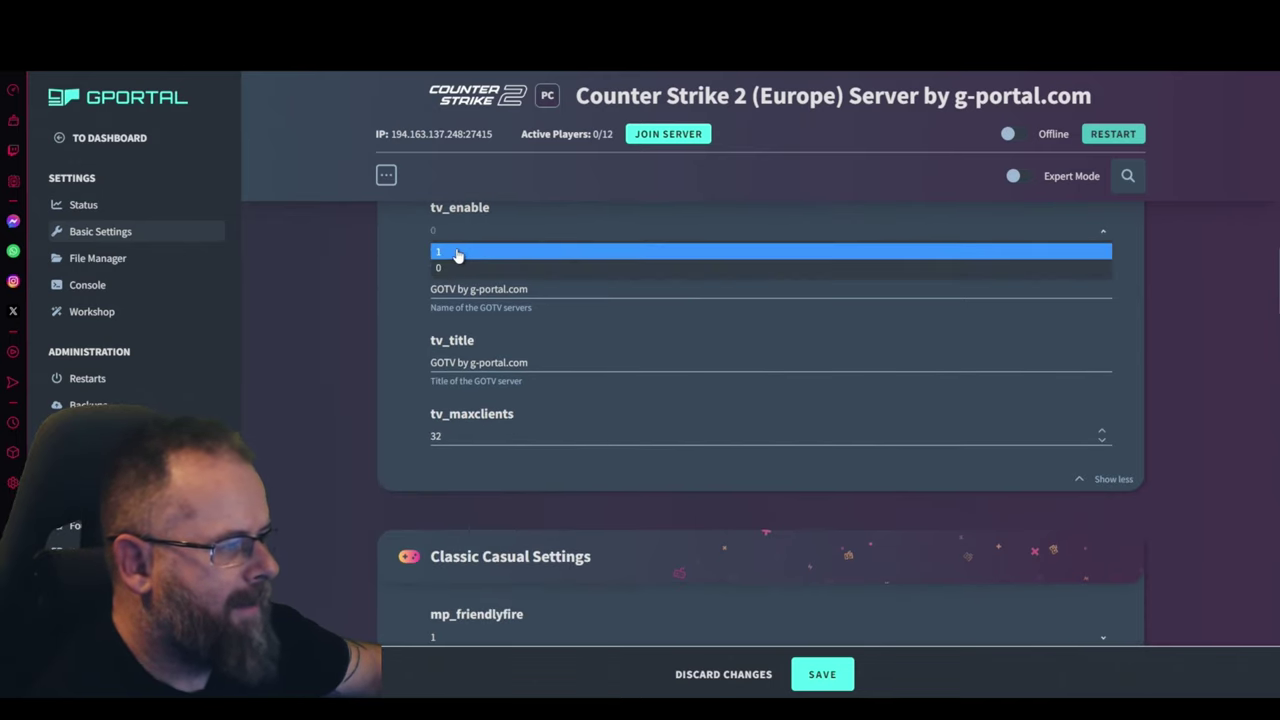
{"action": "left_click", "coordinate": [456, 252]}
- Replace the GOTV server's name with "Dayr" and its title with "DAYR TV"
{"action": "scroll", "coordinate": [427, 347], "scroll_direction": "up", "scroll_amount": 2}
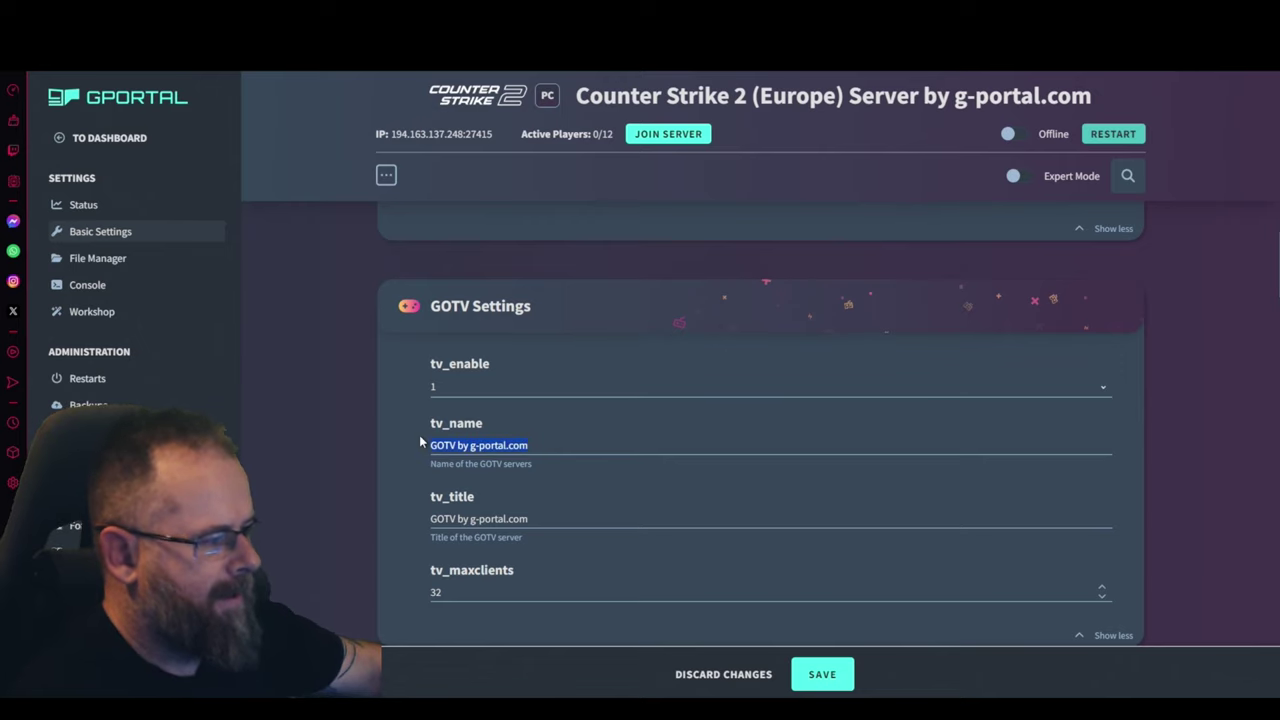
{"action": "key", "text": "BackSpace"}
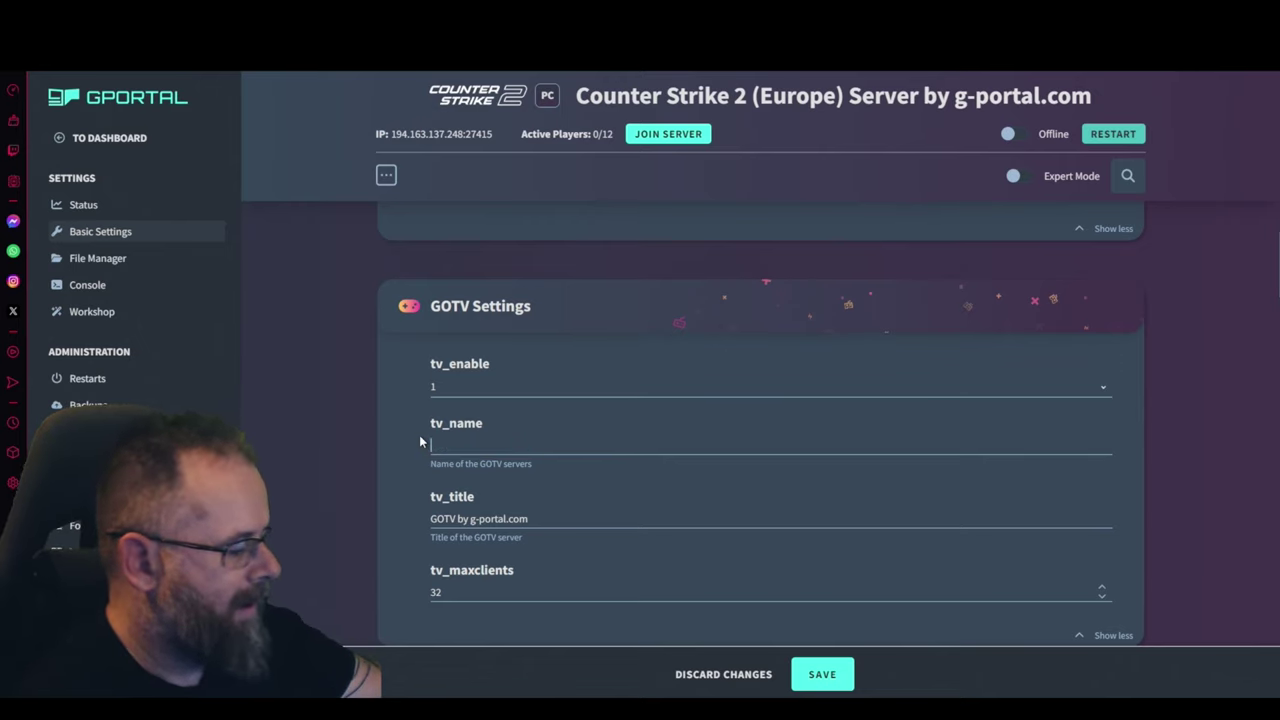
{"action": "type", "text": "Dayr"}
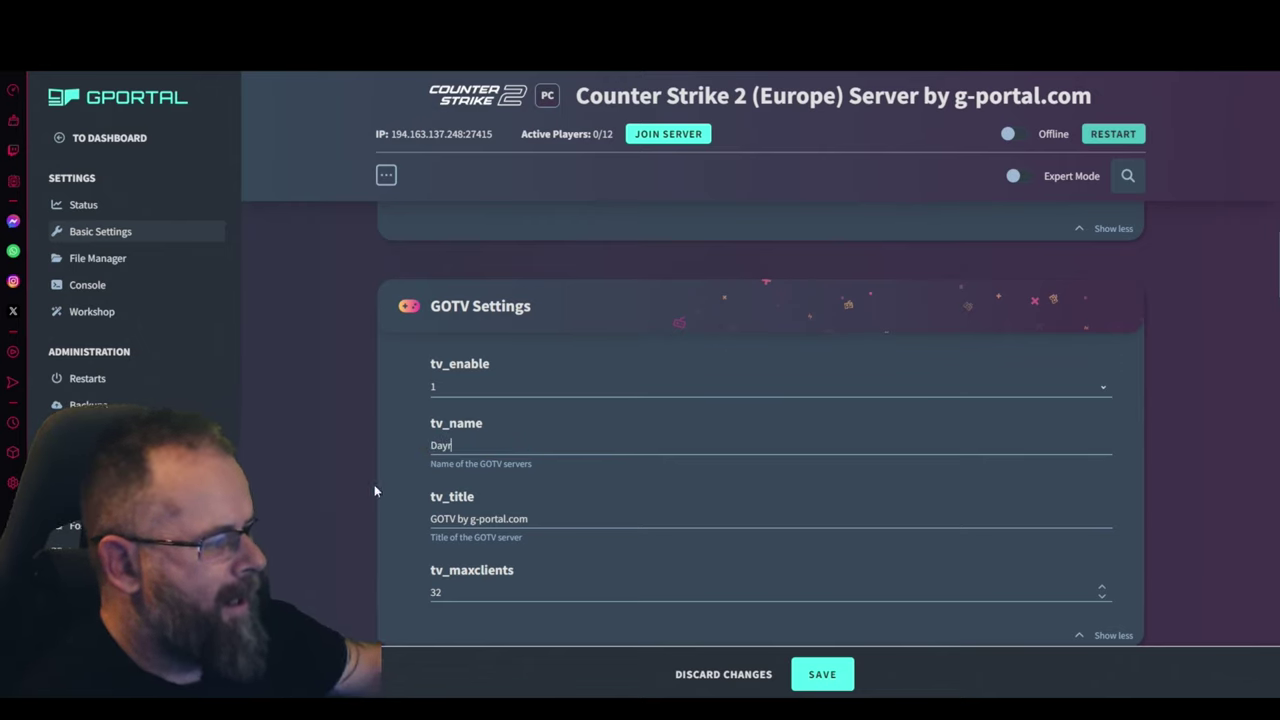
{"action": "scroll", "coordinate": [405, 508], "scroll_direction": "down", "scroll_amount": 2}
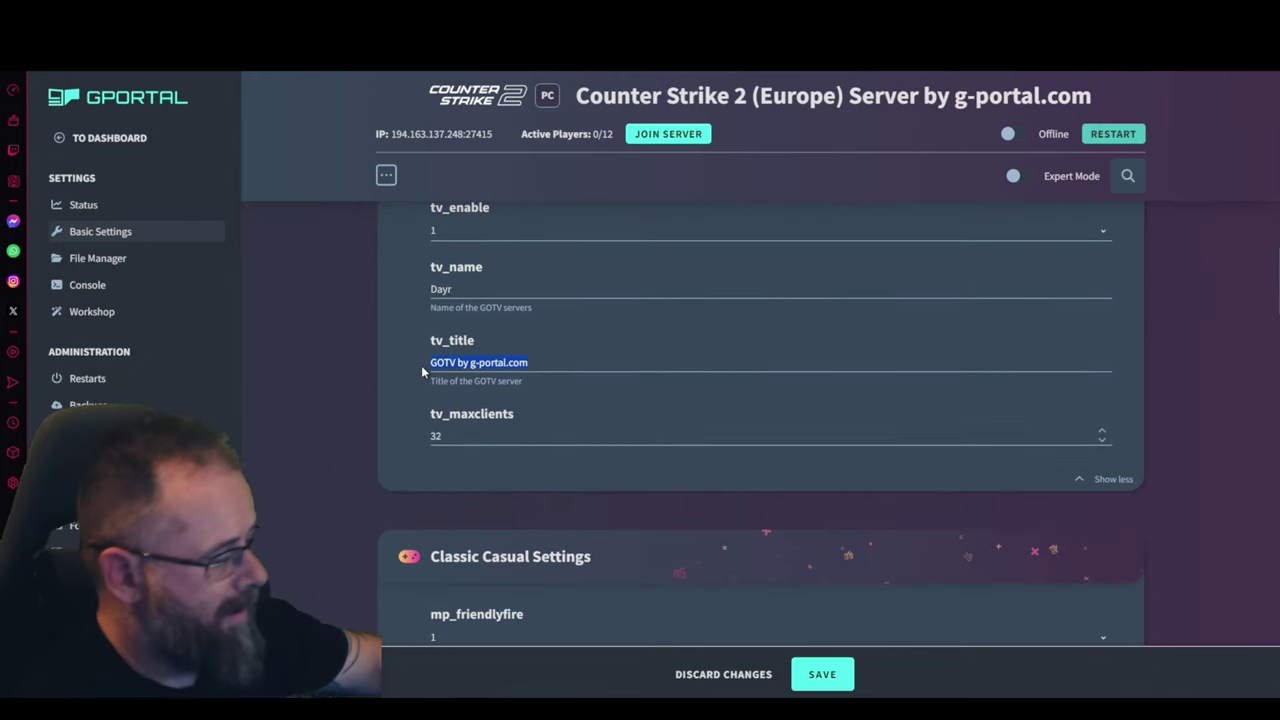
{"action": "type", "text": "D"}
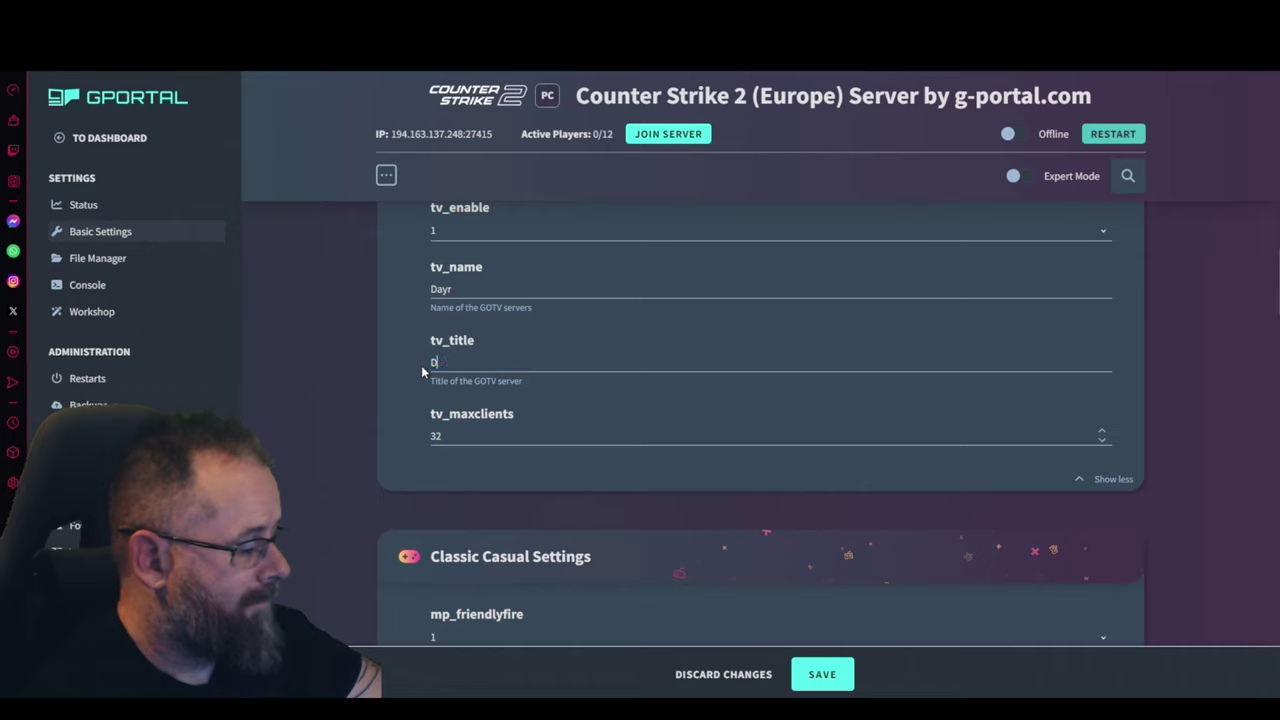
{"action": "type", "text": "AYR TV"}
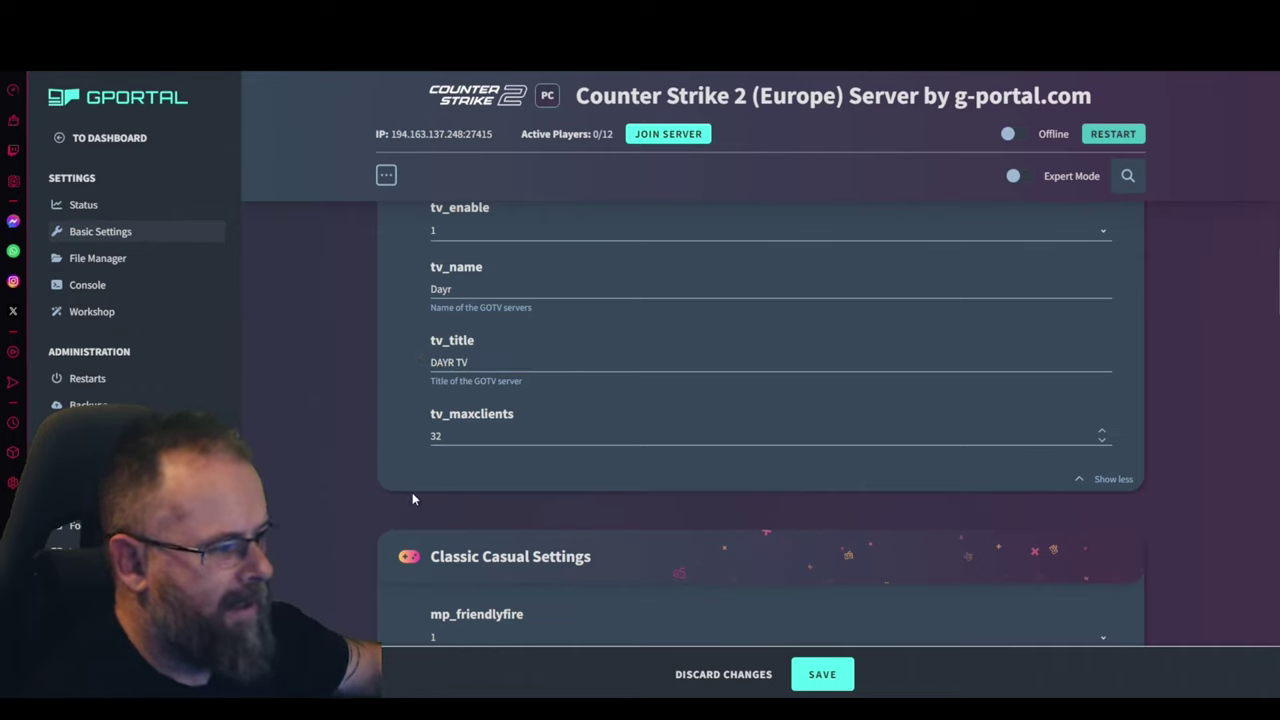
- Review the Classic Casual gameplay settings and the Classic Casual money settings
{"action": "scroll", "coordinate": [336, 479], "scroll_direction": "down", "scroll_amount": 3}
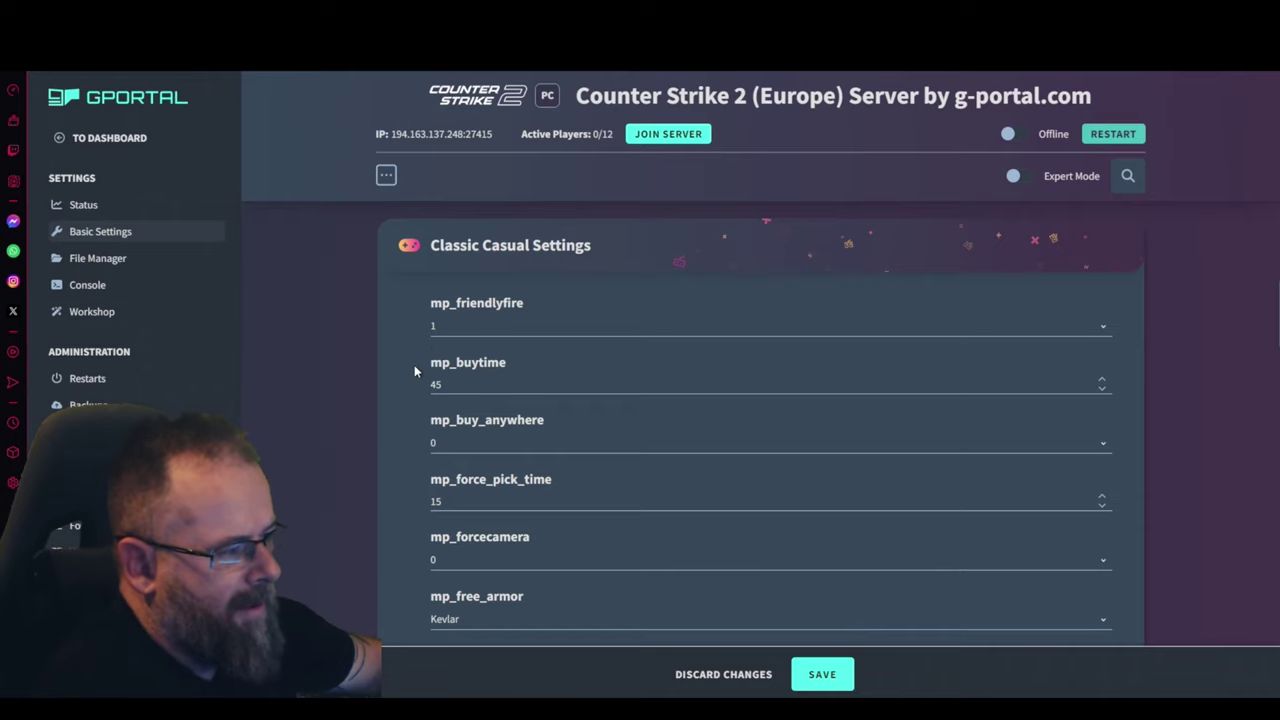
{"action": "scroll", "coordinate": [415, 371], "scroll_direction": "down", "scroll_amount": 2}
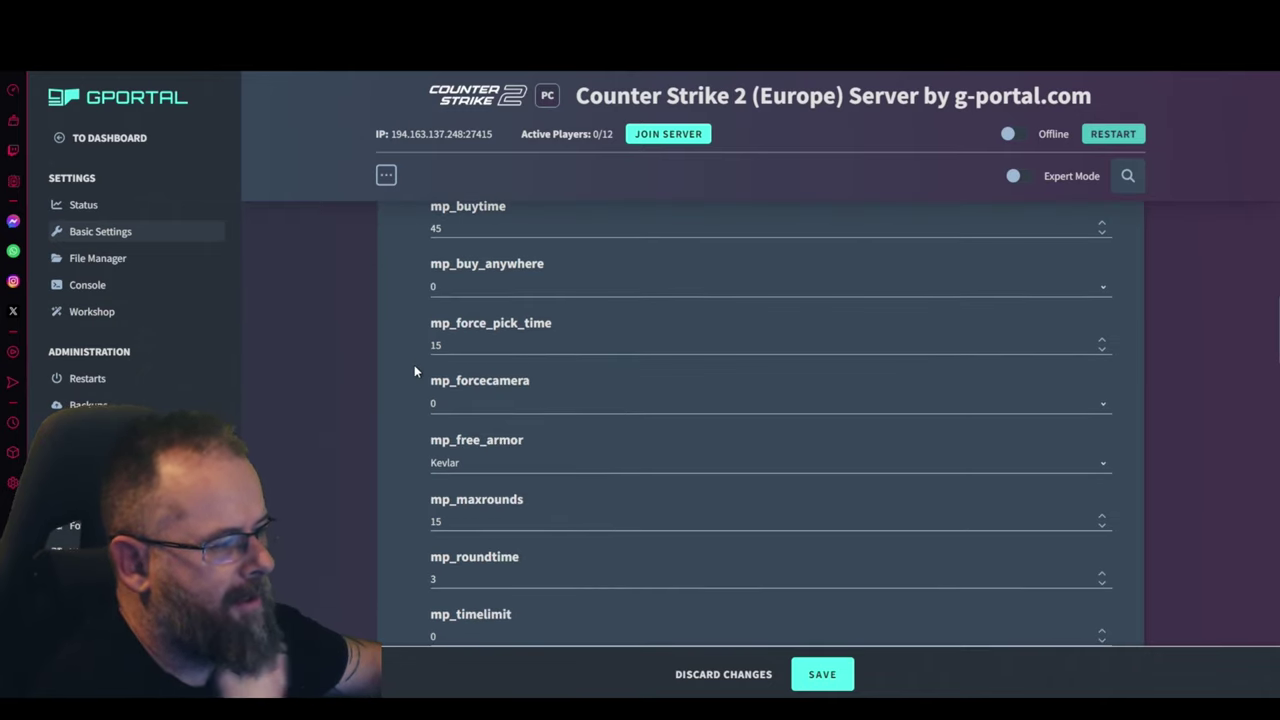
{"action": "scroll", "coordinate": [415, 371], "scroll_direction": "down", "scroll_amount": 6}
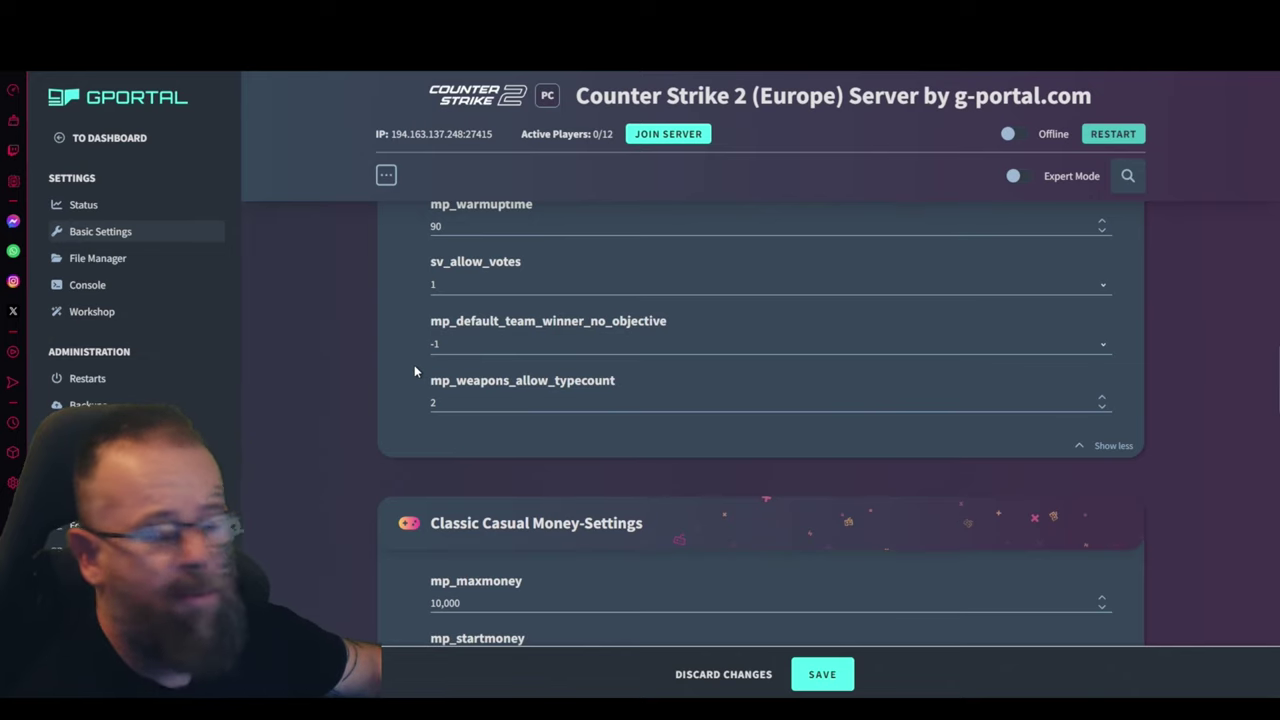
{"action": "scroll", "coordinate": [414, 371], "scroll_direction": "down", "scroll_amount": 4}
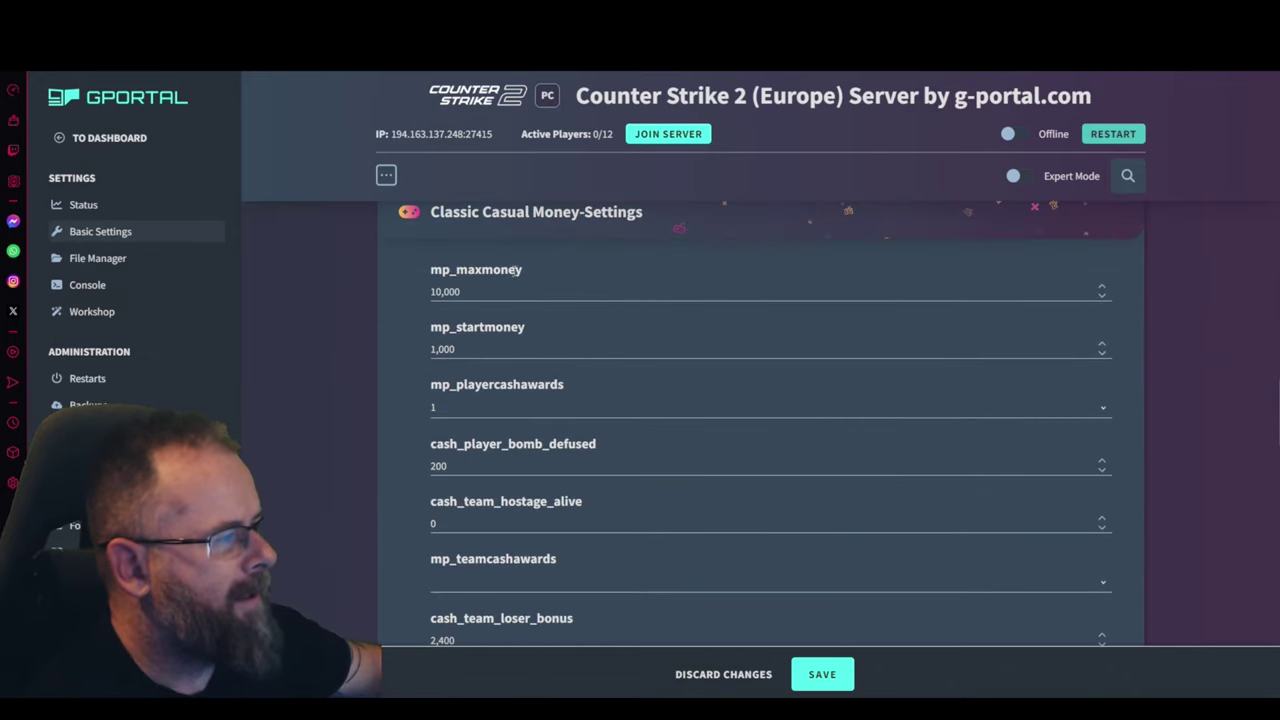
{"action": "scroll", "coordinate": [377, 372], "scroll_direction": "down", "scroll_amount": 4}
{"action": "scroll", "coordinate": [379, 371], "scroll_direction": "up", "scroll_amount": 4}
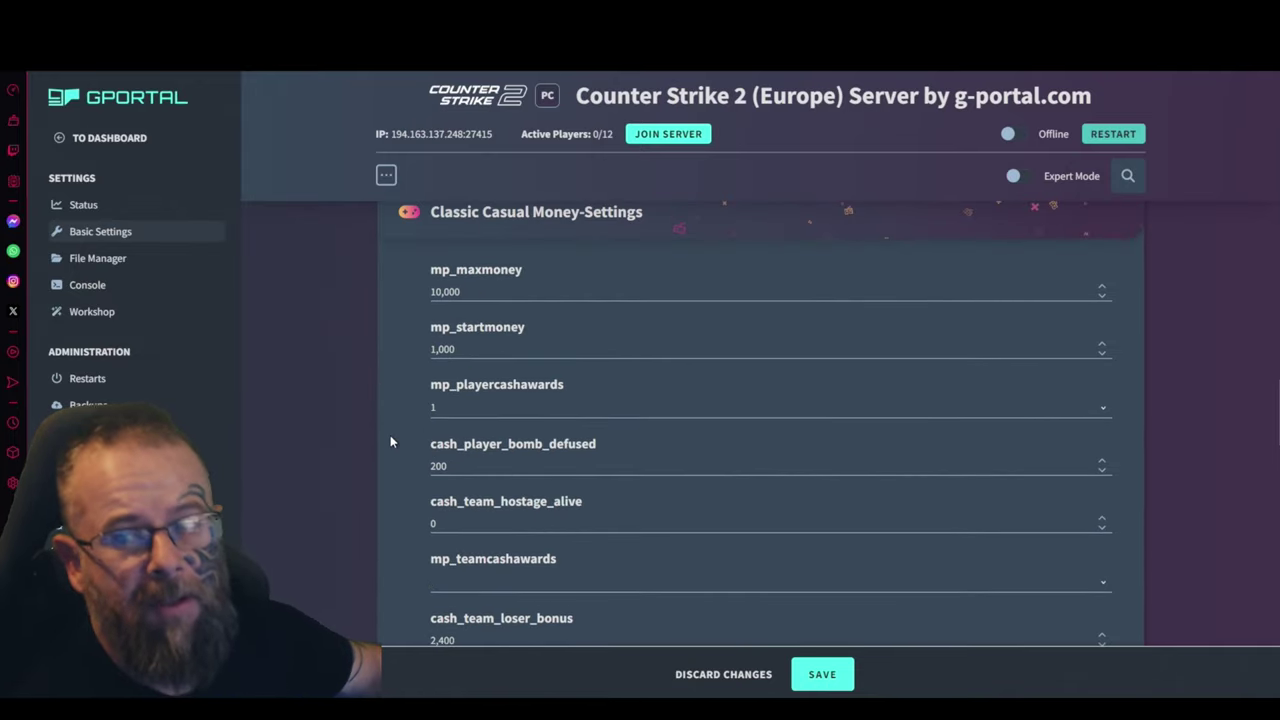
- Review the Classic Competitive gameplay settings and money settings, including maximum money, start money and loser bonus
{"action": "scroll", "coordinate": [390, 441], "scroll_direction": "down", "scroll_amount": 6}
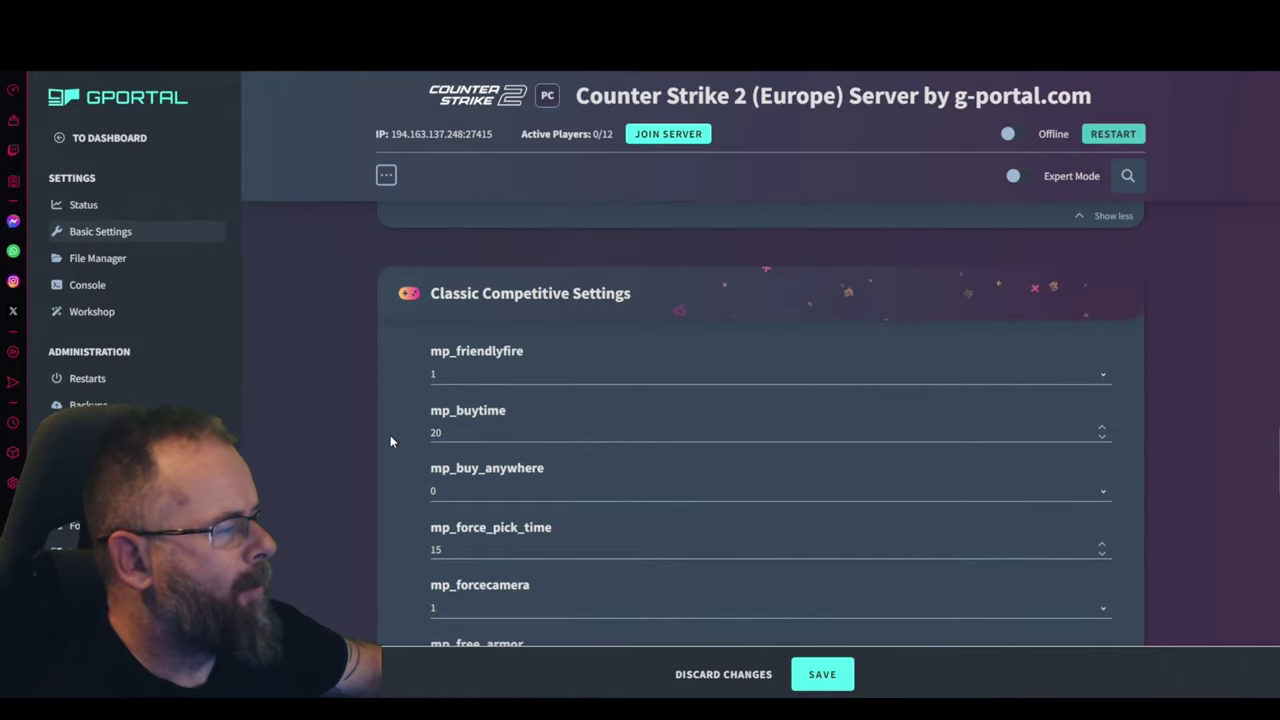
{"action": "scroll", "coordinate": [390, 441], "scroll_direction": "down", "scroll_amount": 7}
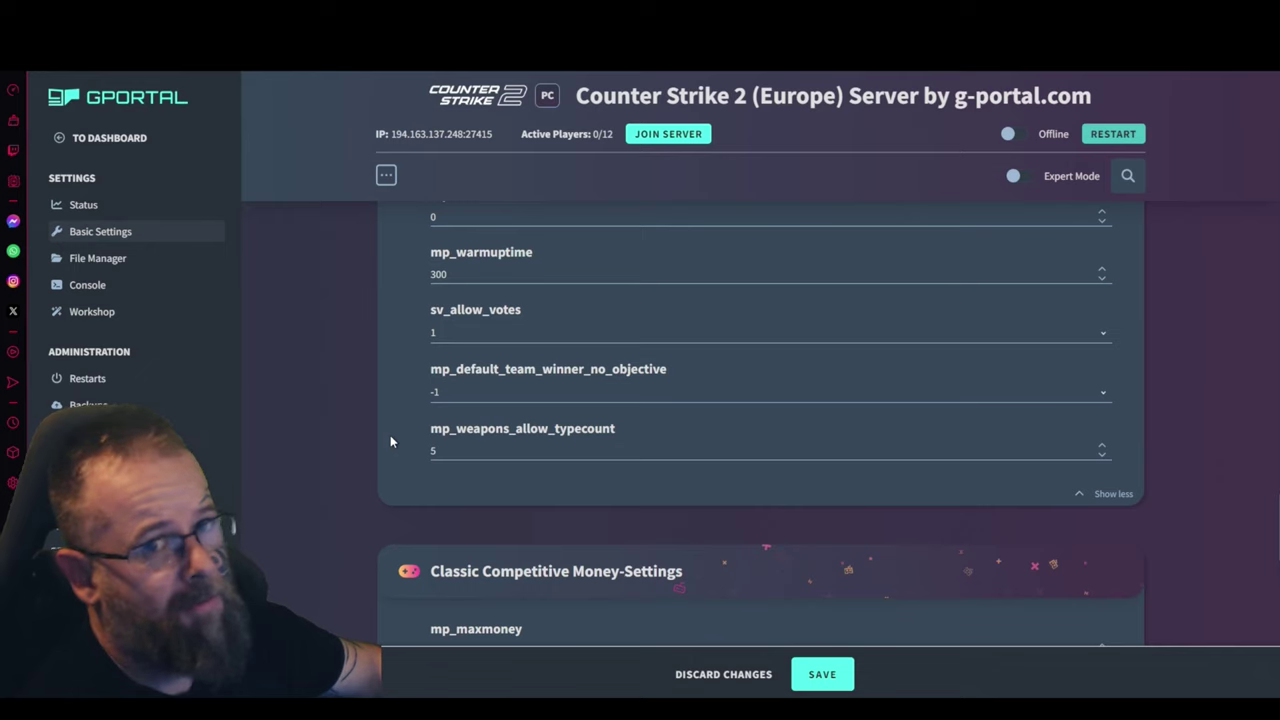
{"action": "scroll", "coordinate": [390, 441], "scroll_direction": "down", "scroll_amount": 3}
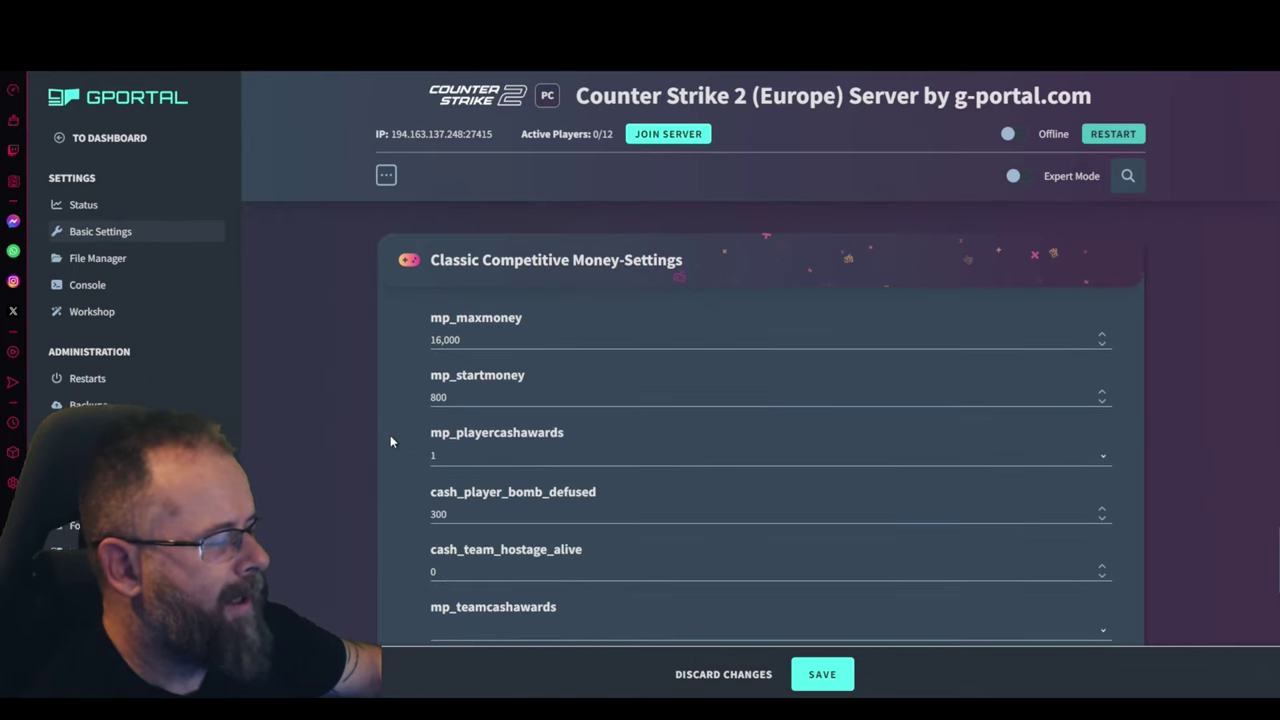
{"action": "scroll", "coordinate": [390, 441], "scroll_direction": "down", "scroll_amount": 2}
{"action": "scroll", "coordinate": [390, 441], "scroll_direction": "down", "scroll_amount": 1}
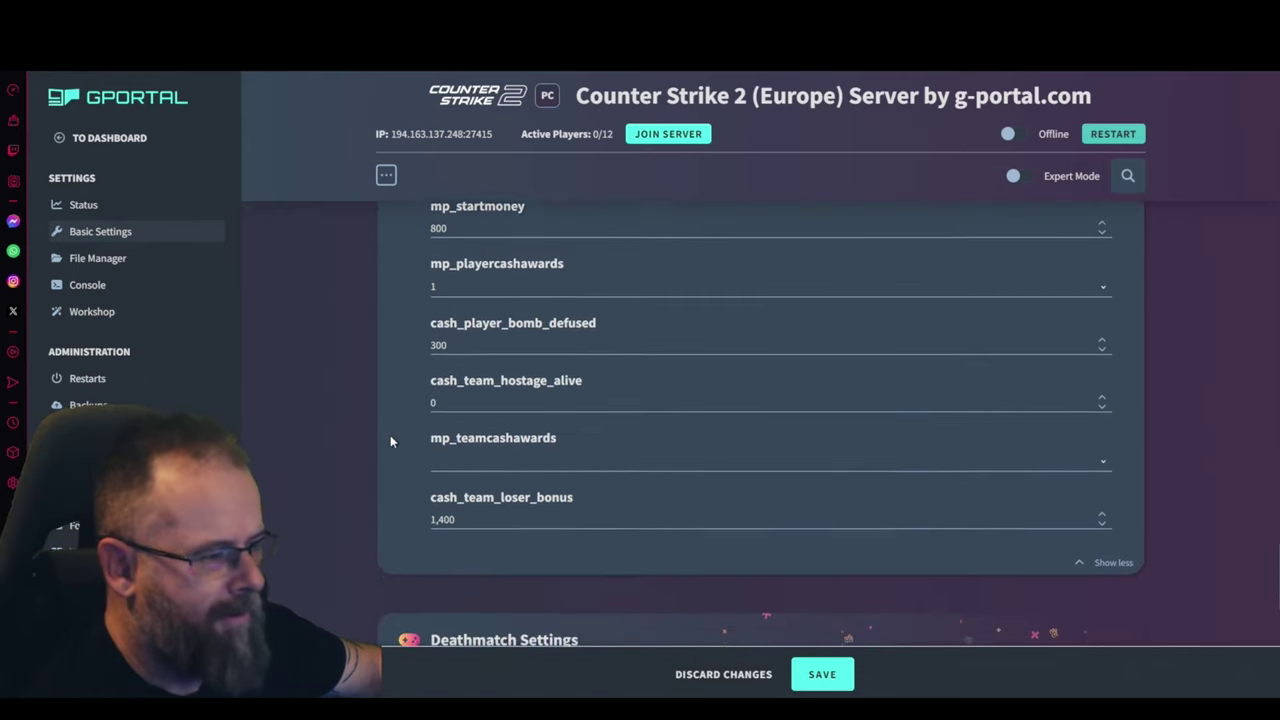
{"action": "scroll", "coordinate": [390, 441], "scroll_direction": "down", "scroll_amount": 1}
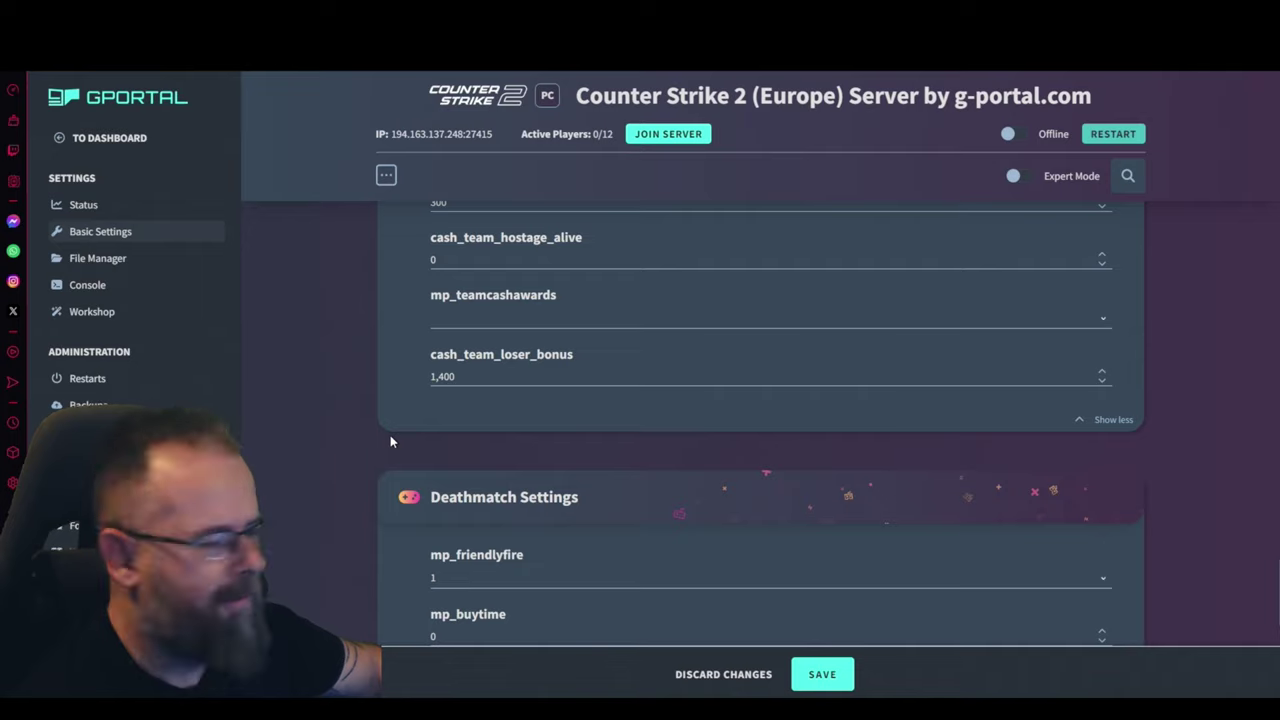
{"action": "scroll", "coordinate": [390, 441], "scroll_direction": "up", "scroll_amount": 1}
{"action": "scroll", "coordinate": [390, 441], "scroll_direction": "up", "scroll_amount": 1}
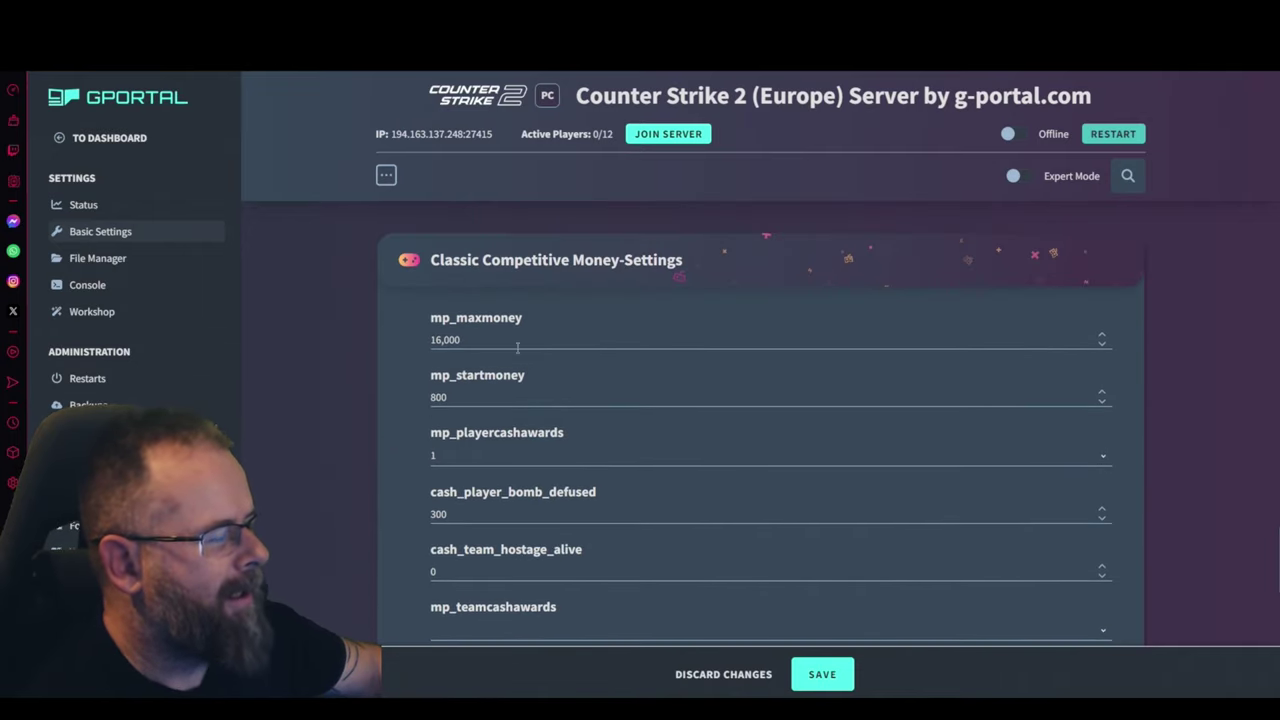
- Look over the Deathmatch settings and save all changes to the server settings
{"action": "scroll", "coordinate": [369, 429], "scroll_direction": "down", "scroll_amount": 3}
{"action": "scroll", "coordinate": [686, 397], "scroll_direction": "down", "scroll_amount": 4}
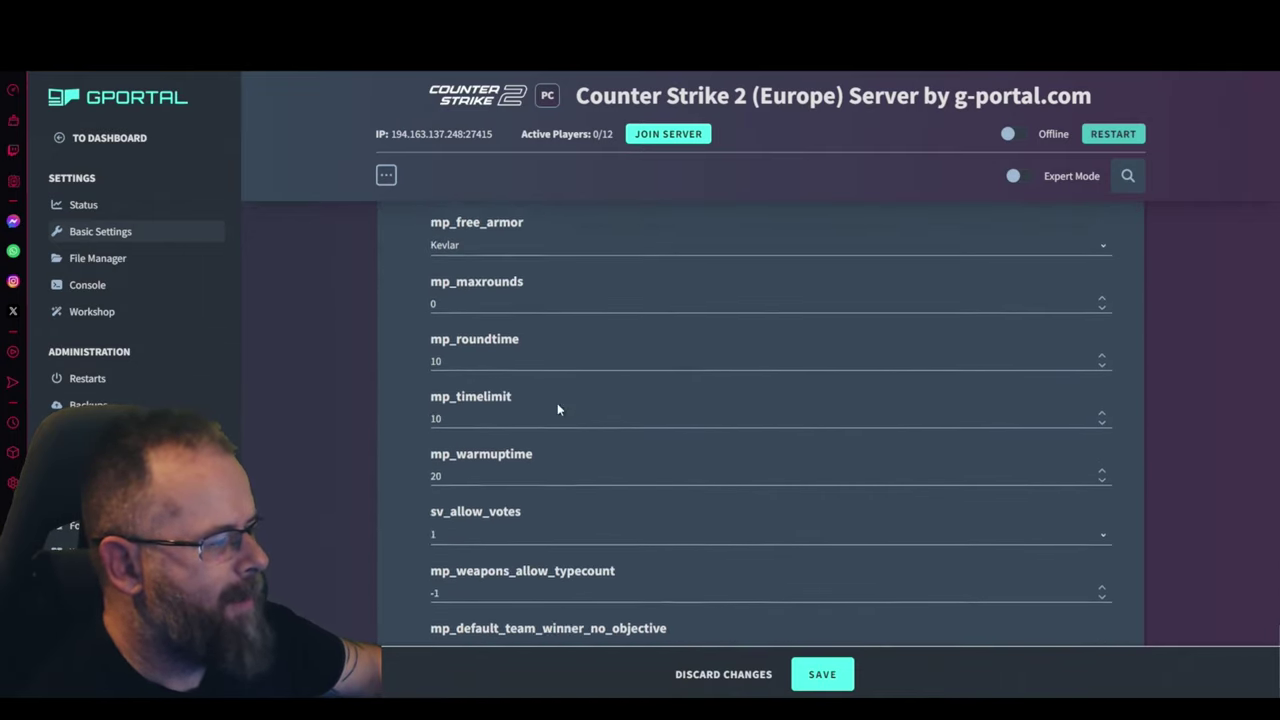
{"action": "left_click", "coordinate": [823, 688]}
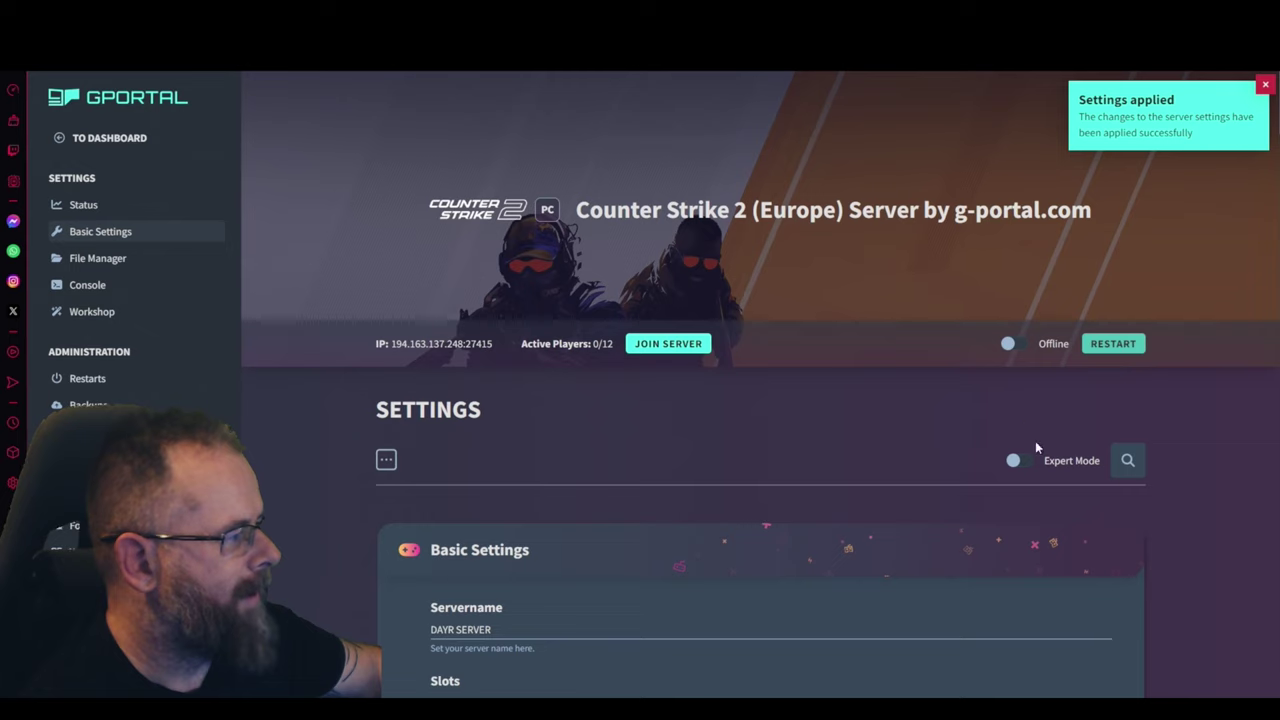
- Copy the server's IP address and start the server
{"action": "mouse_move", "coordinate": [496, 349]}
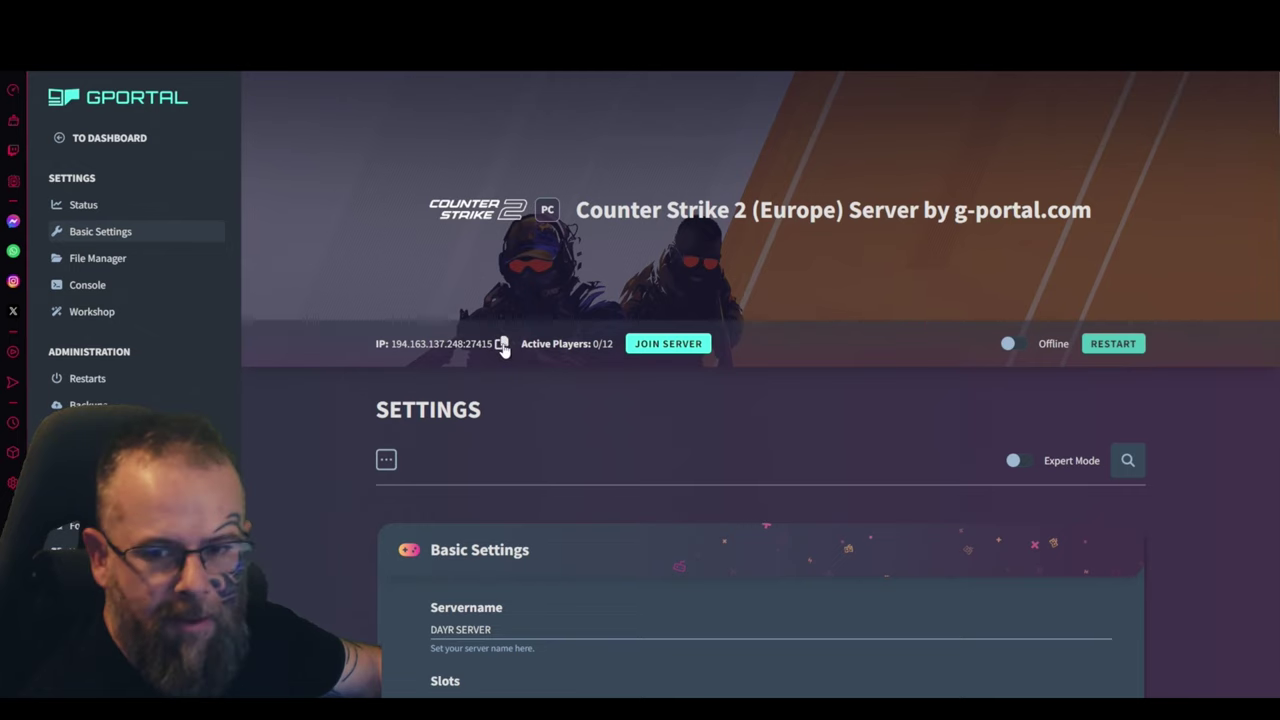
{"action": "left_click", "coordinate": [502, 344]}
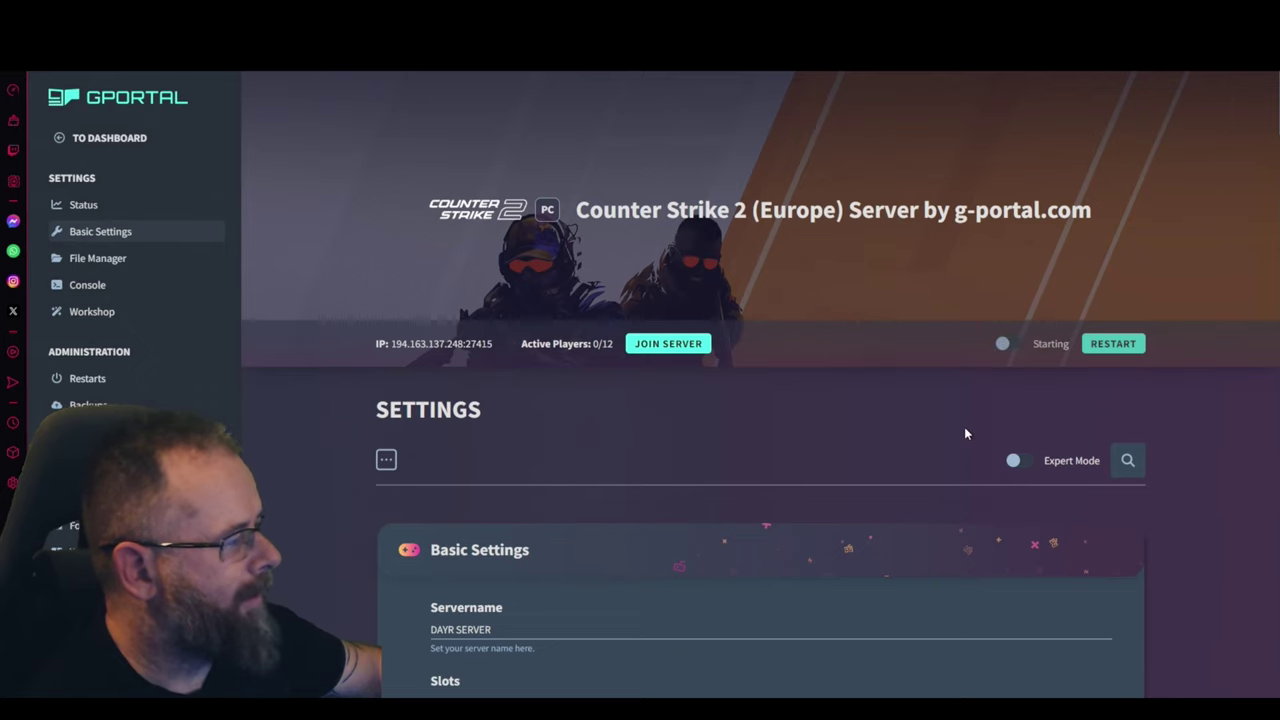
{"action": "scroll", "coordinate": [872, 448], "scroll_direction": "down", "scroll_amount": 2}
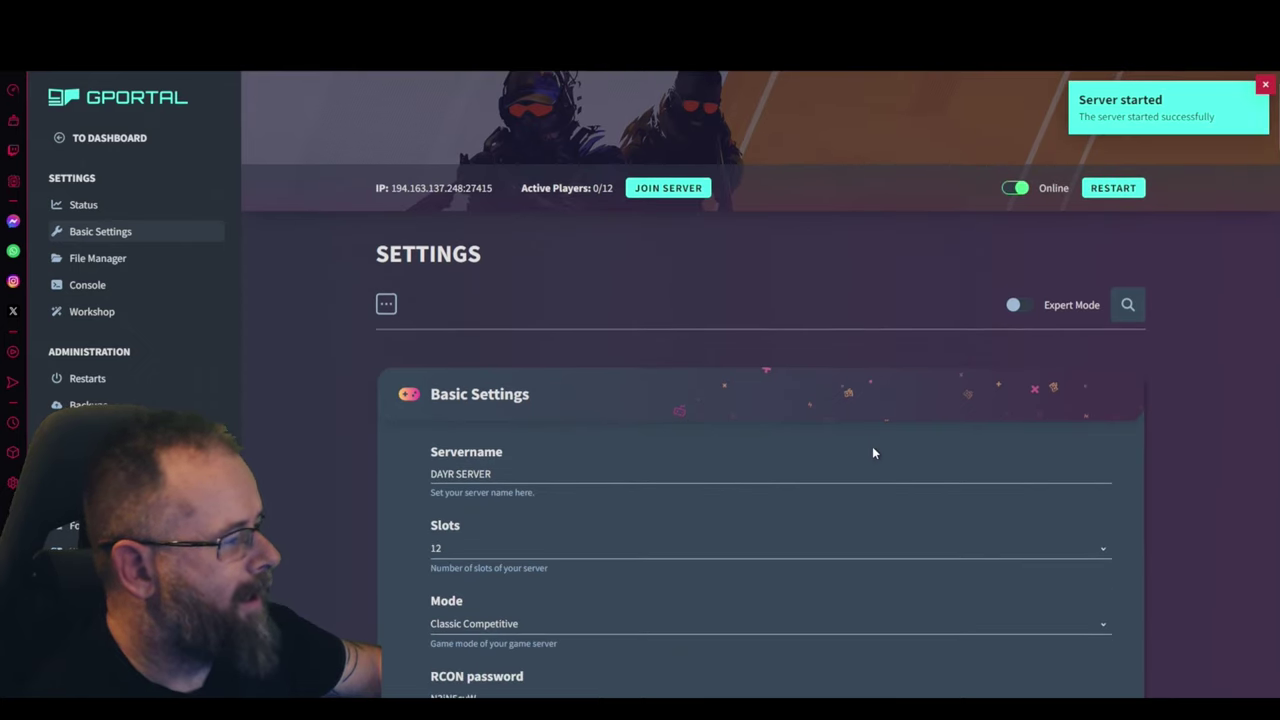
- Review the Classic Casual and Classic Competitive settings with Expert Mode switched on, and switch Expert Mode back off
{"action": "scroll", "coordinate": [872, 448], "scroll_direction": "up", "scroll_amount": 2}
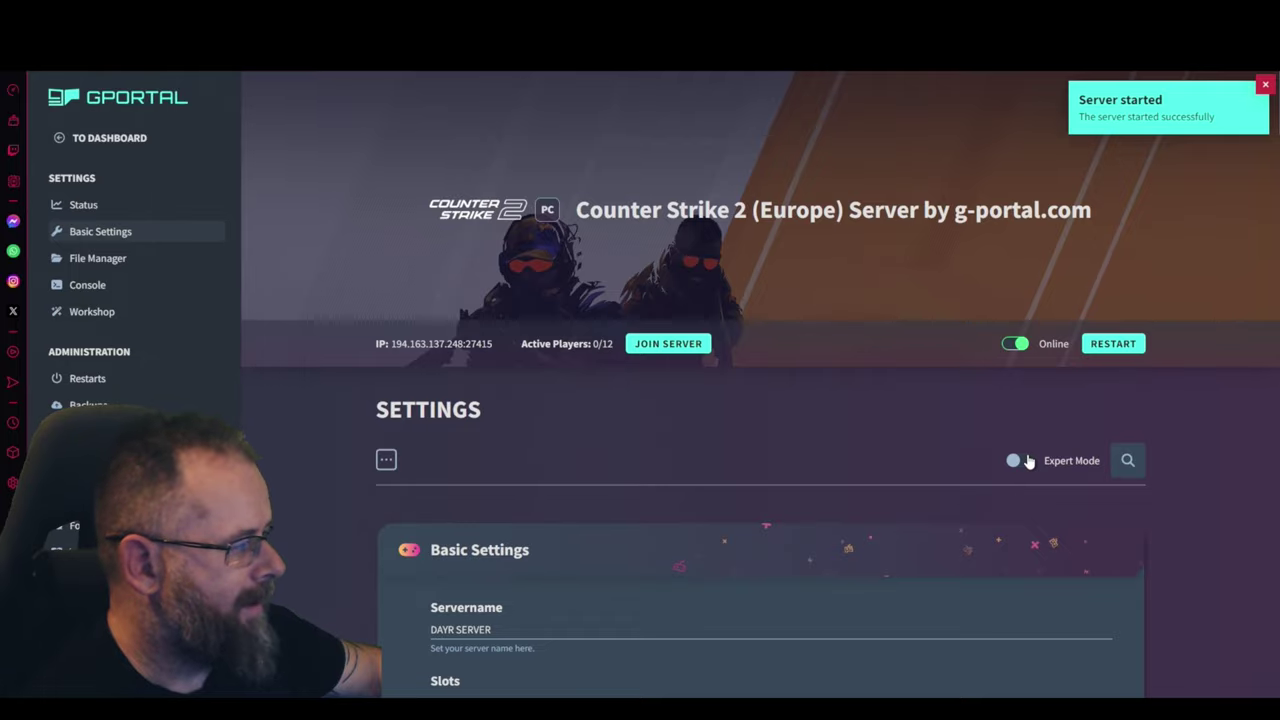
{"action": "scroll", "coordinate": [667, 455], "scroll_direction": "down", "scroll_amount": 20}
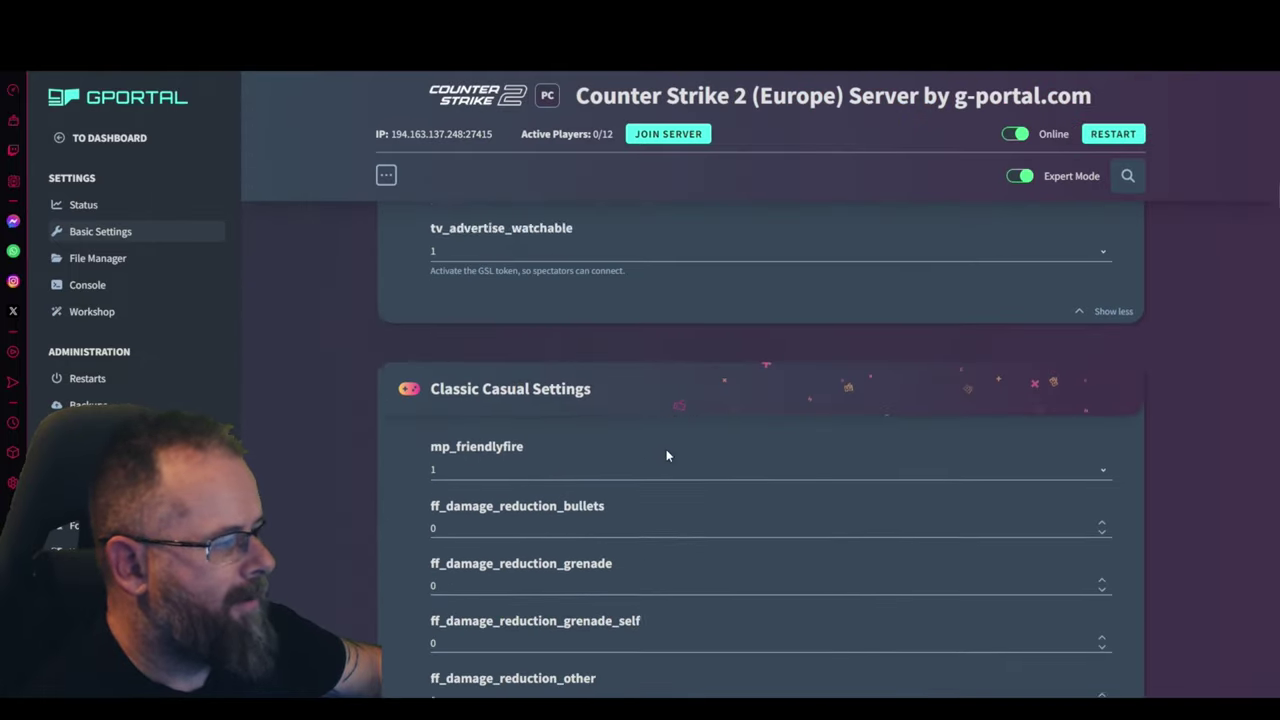
{"action": "scroll", "coordinate": [667, 455], "scroll_direction": "down", "scroll_amount": 20}
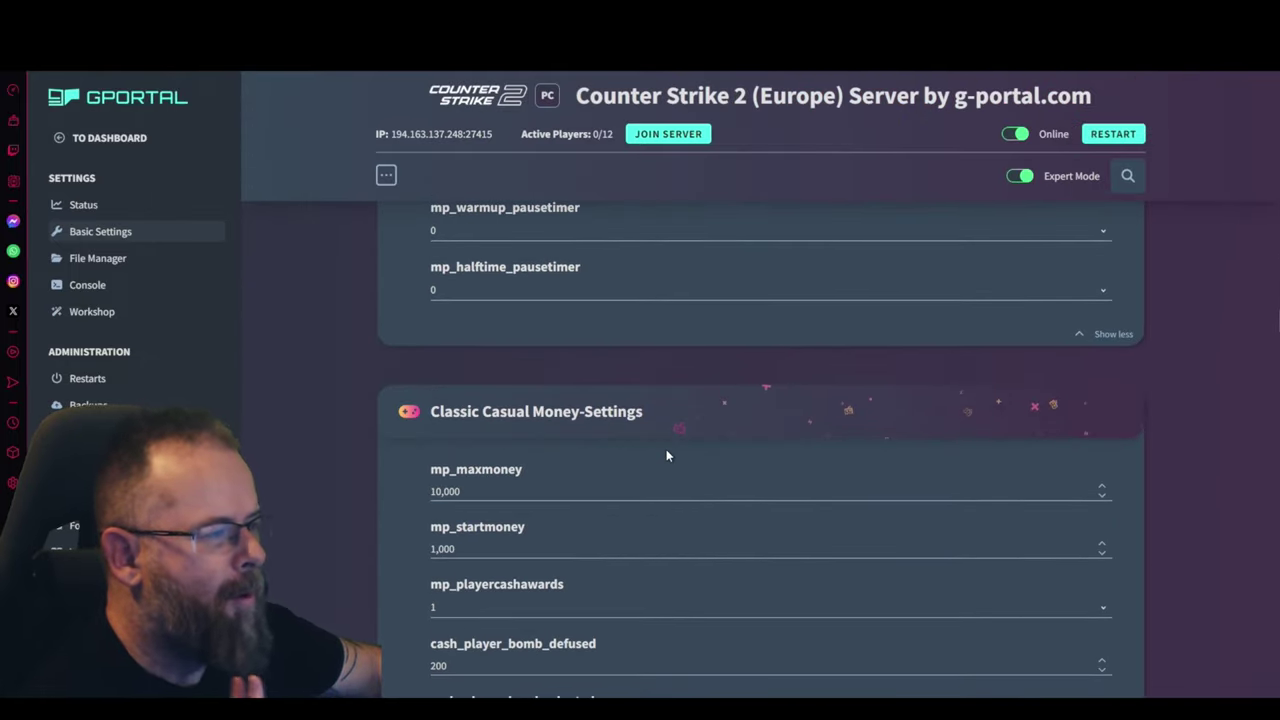
{"action": "scroll", "coordinate": [667, 455], "scroll_direction": "down", "scroll_amount": 20}
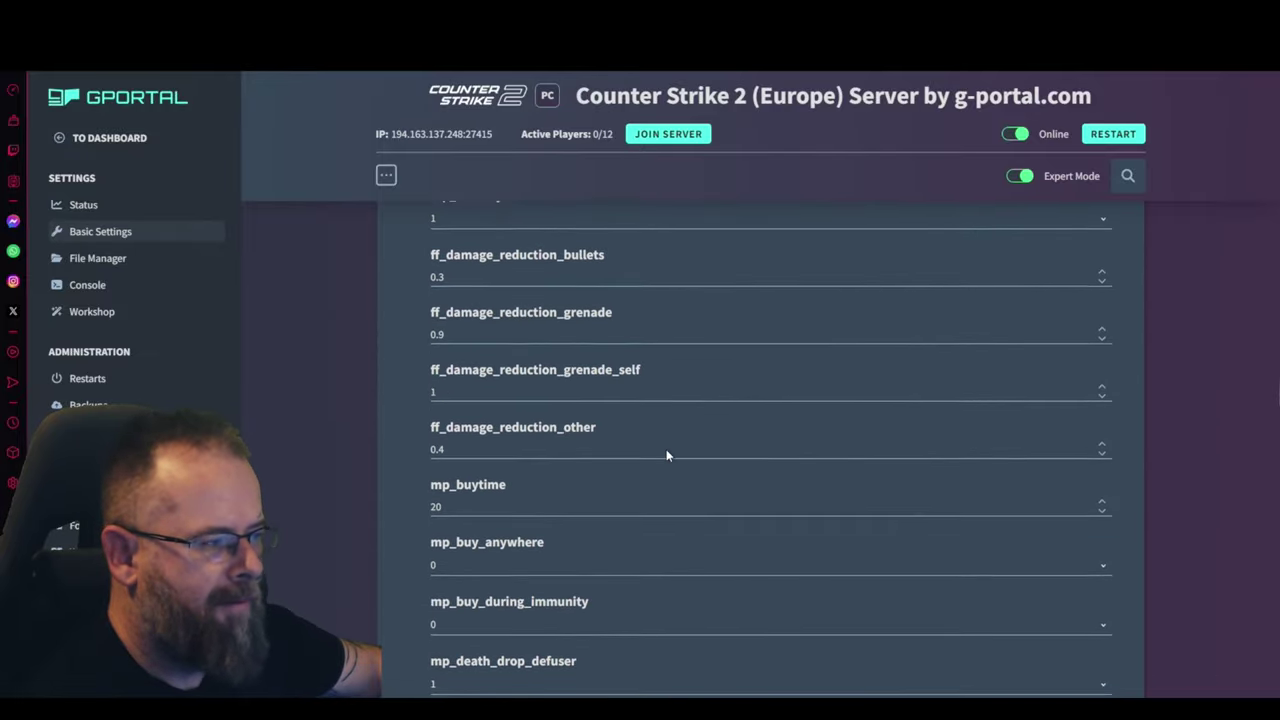
{"action": "scroll", "coordinate": [667, 455], "scroll_direction": "down", "scroll_amount": 20}
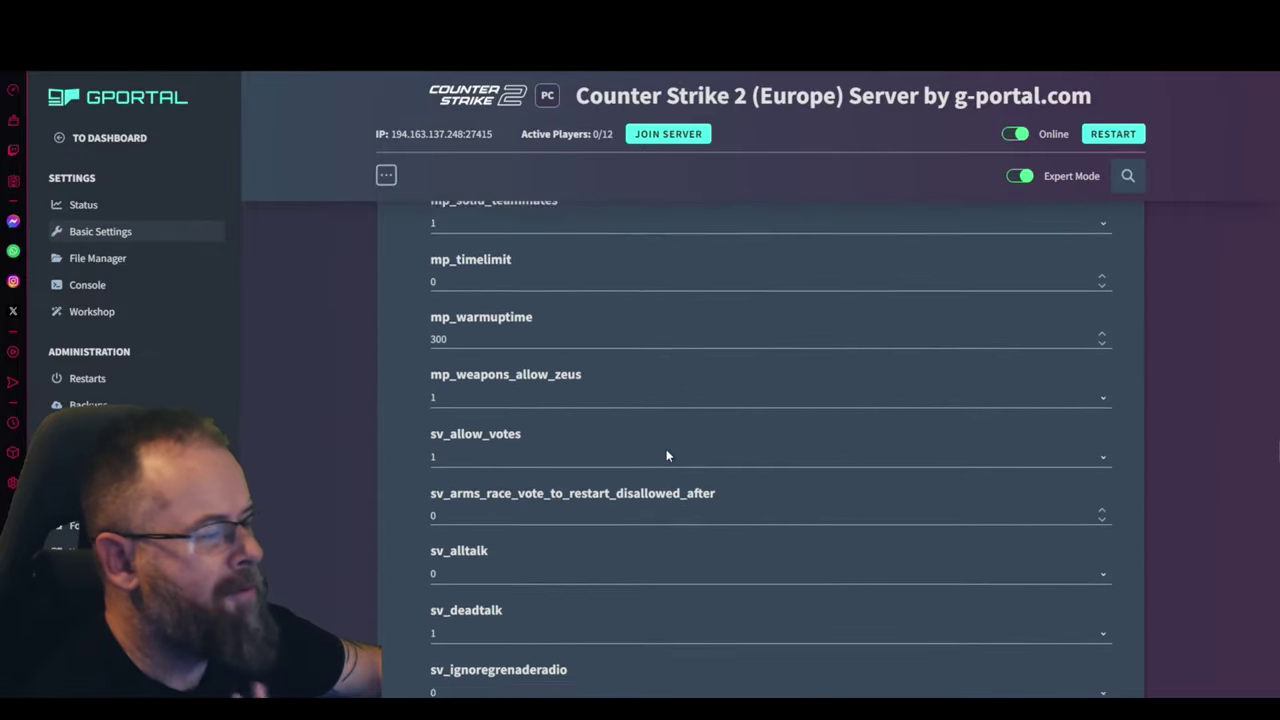
{"action": "scroll", "coordinate": [666, 455], "scroll_direction": "down", "scroll_amount": 20}
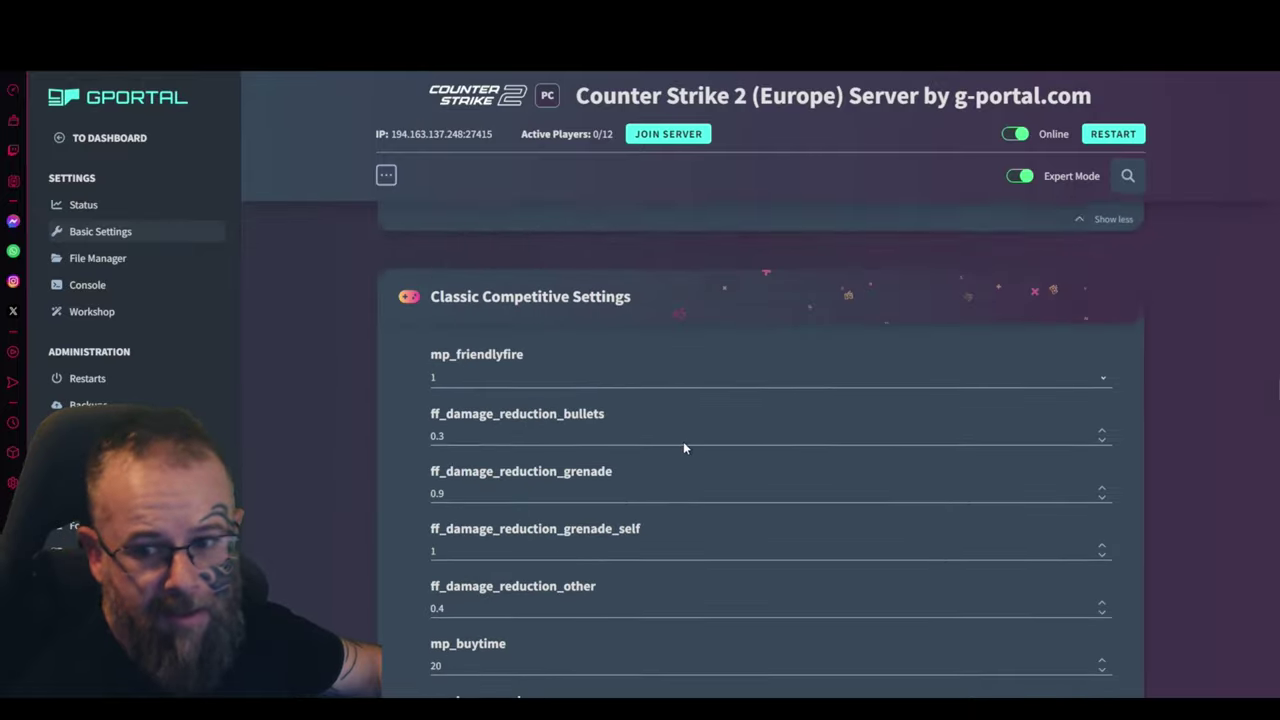
{"action": "scroll", "coordinate": [701, 442], "scroll_direction": "down", "scroll_amount": 20}
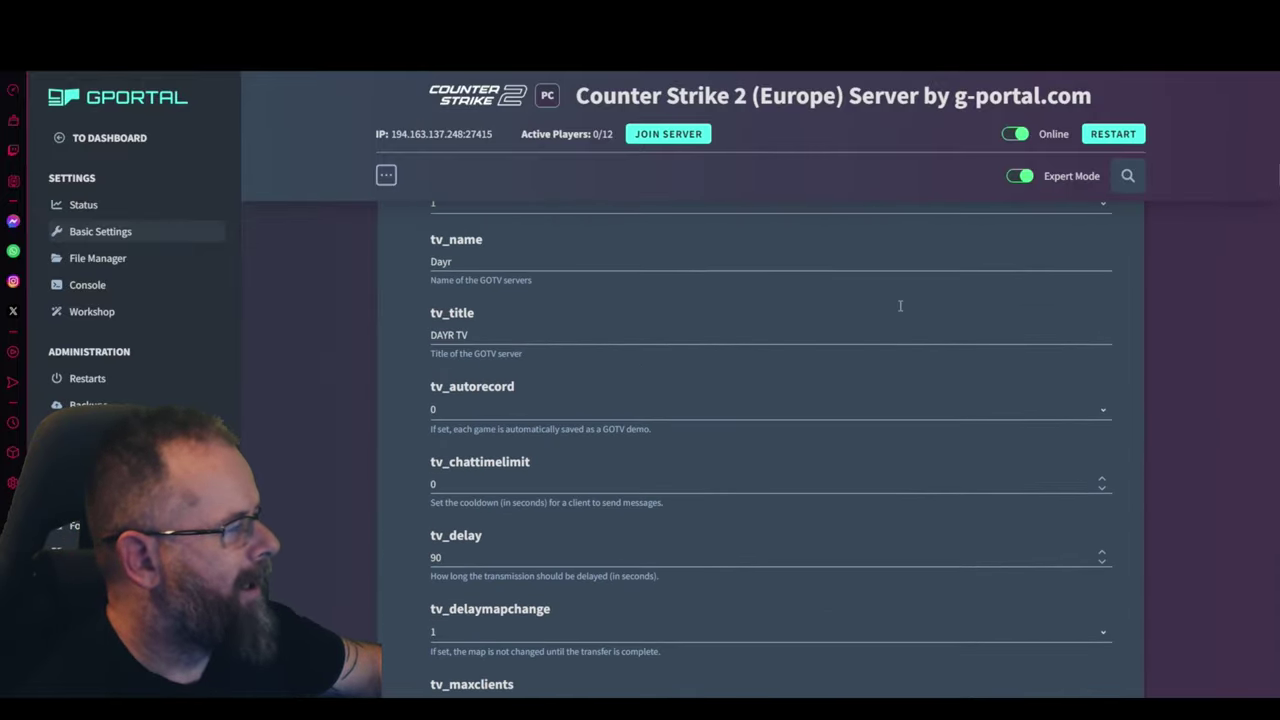
{"action": "left_click", "coordinate": [1020, 176]}
{"action": "scroll", "coordinate": [315, 278], "scroll_direction": "up", "scroll_amount": 15}
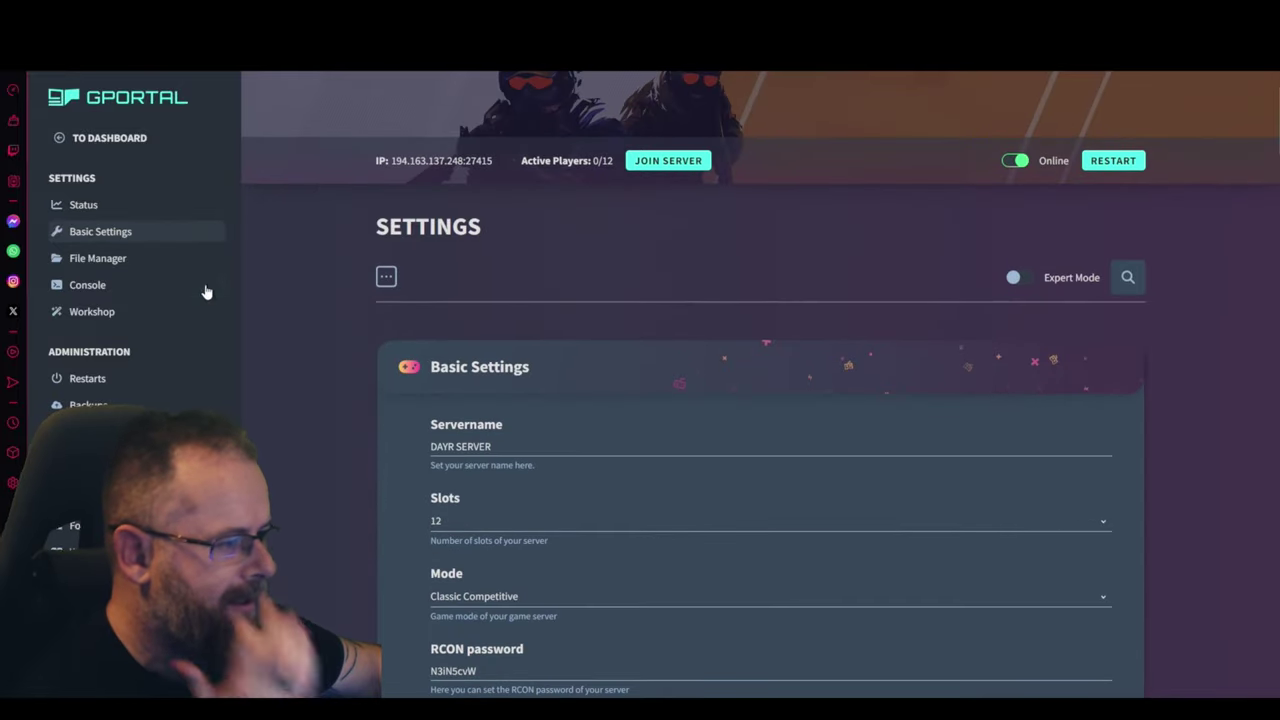
- Look over the server's Workshop, file manager and console pages
{"action": "left_click", "coordinate": [101, 318]}
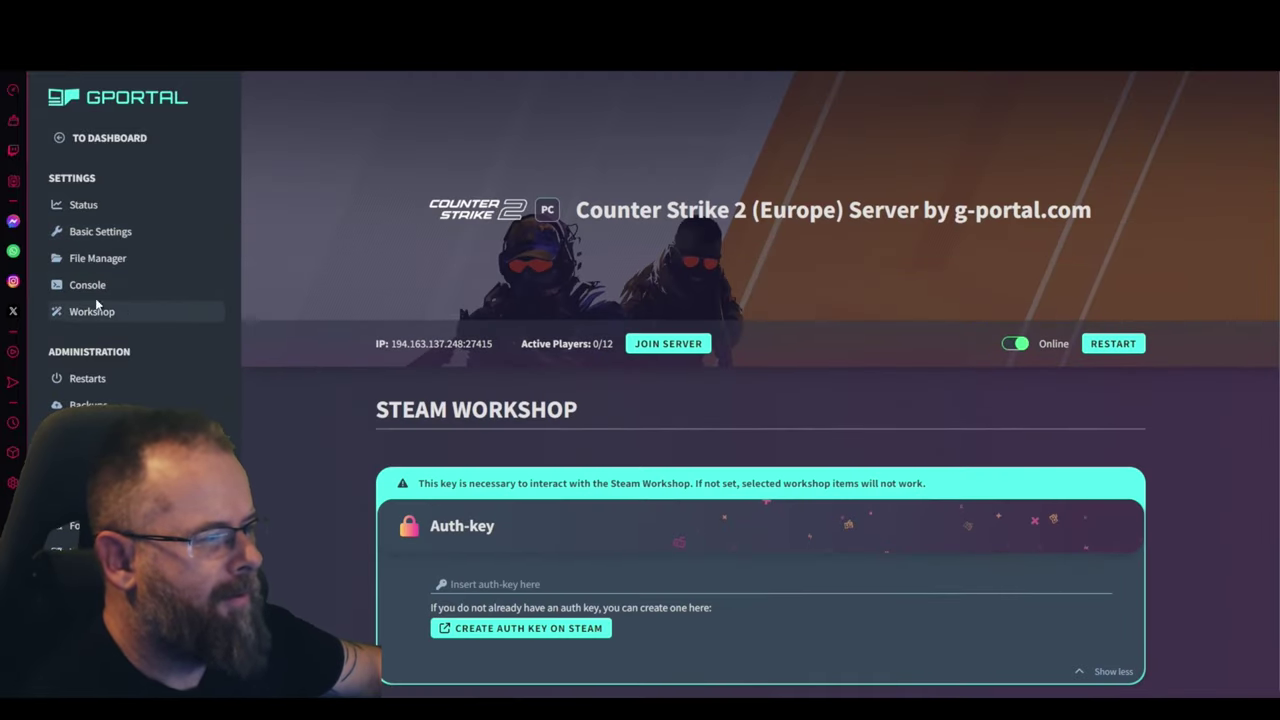
{"action": "left_click", "coordinate": [110, 258]}
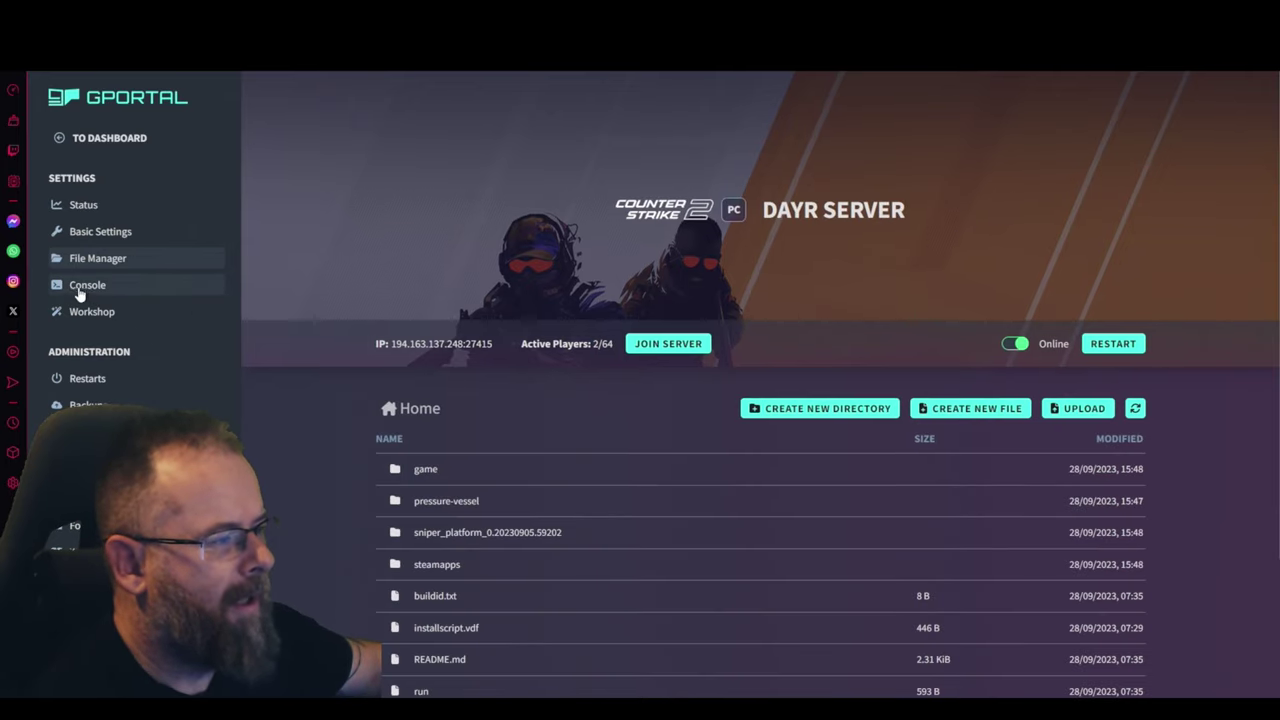
{"action": "left_click", "coordinate": [184, 286]}
{"action": "scroll", "coordinate": [370, 473], "scroll_direction": "down", "scroll_amount": 1}
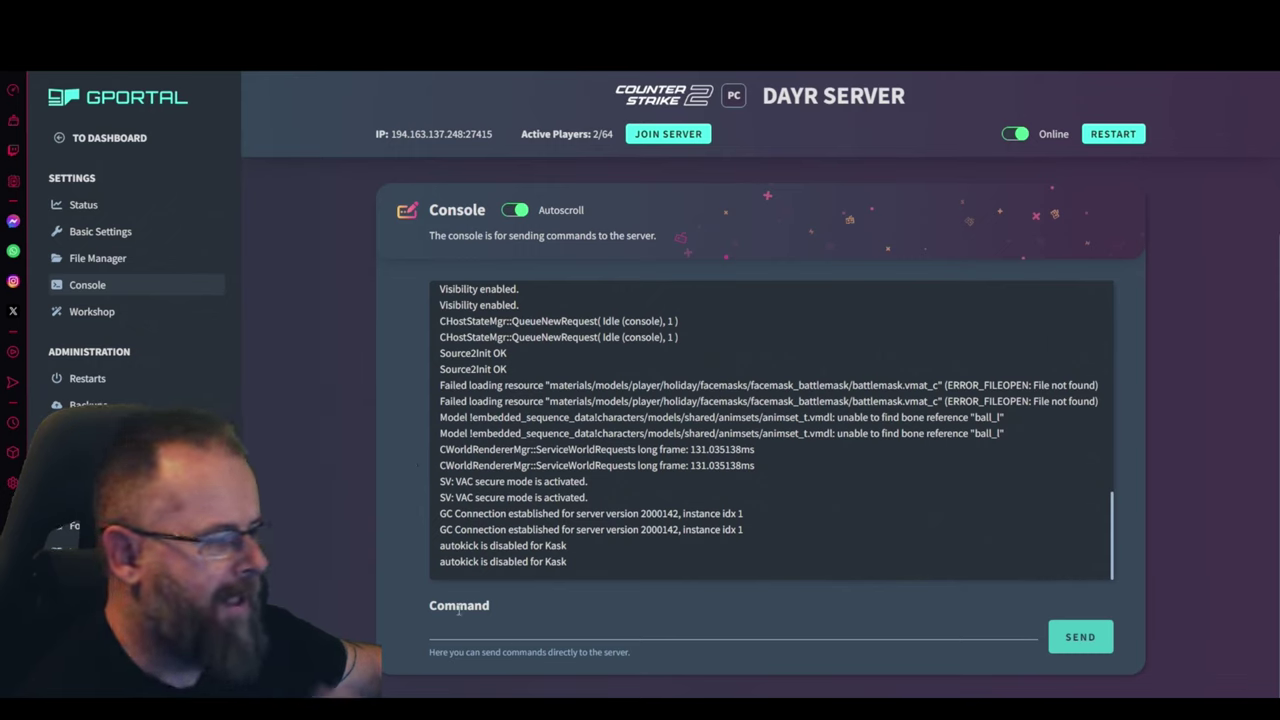
- View the Steam Web API key registration form linked from the Workshop page and return to the server's Workshop page
{"action": "left_click", "coordinate": [126, 315]}
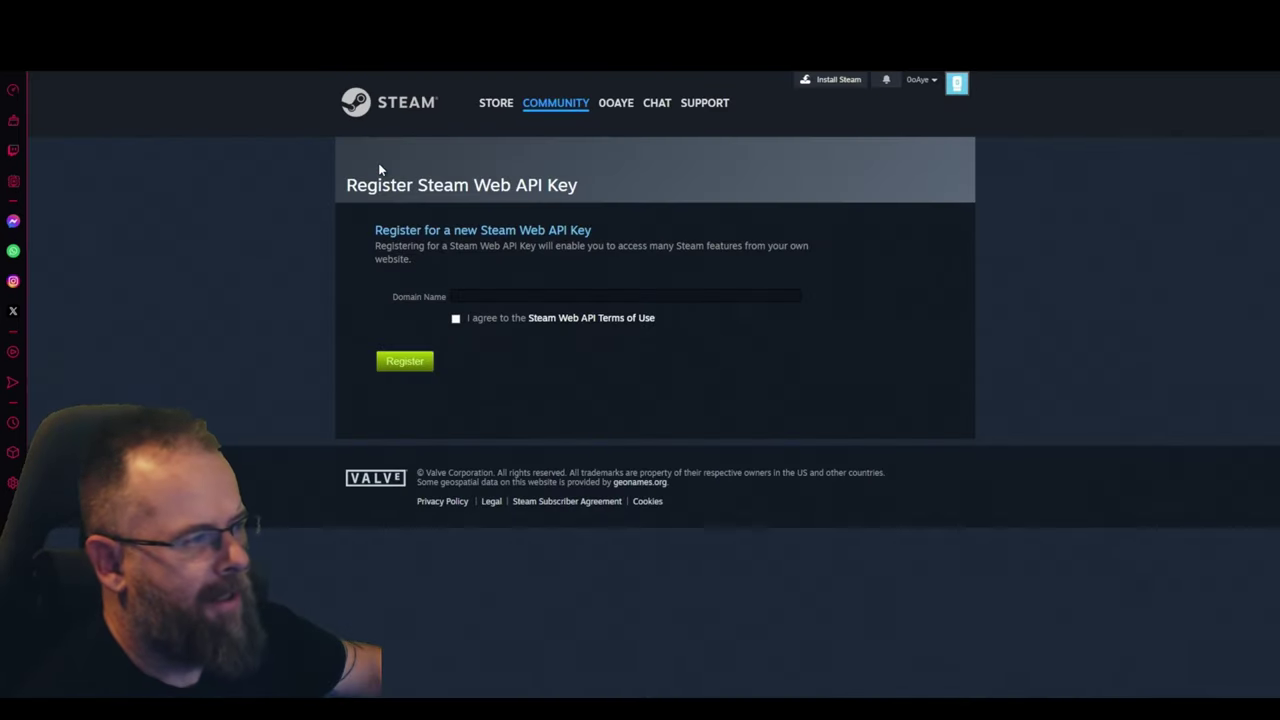
{"action": "left_click", "coordinate": [478, 295]}
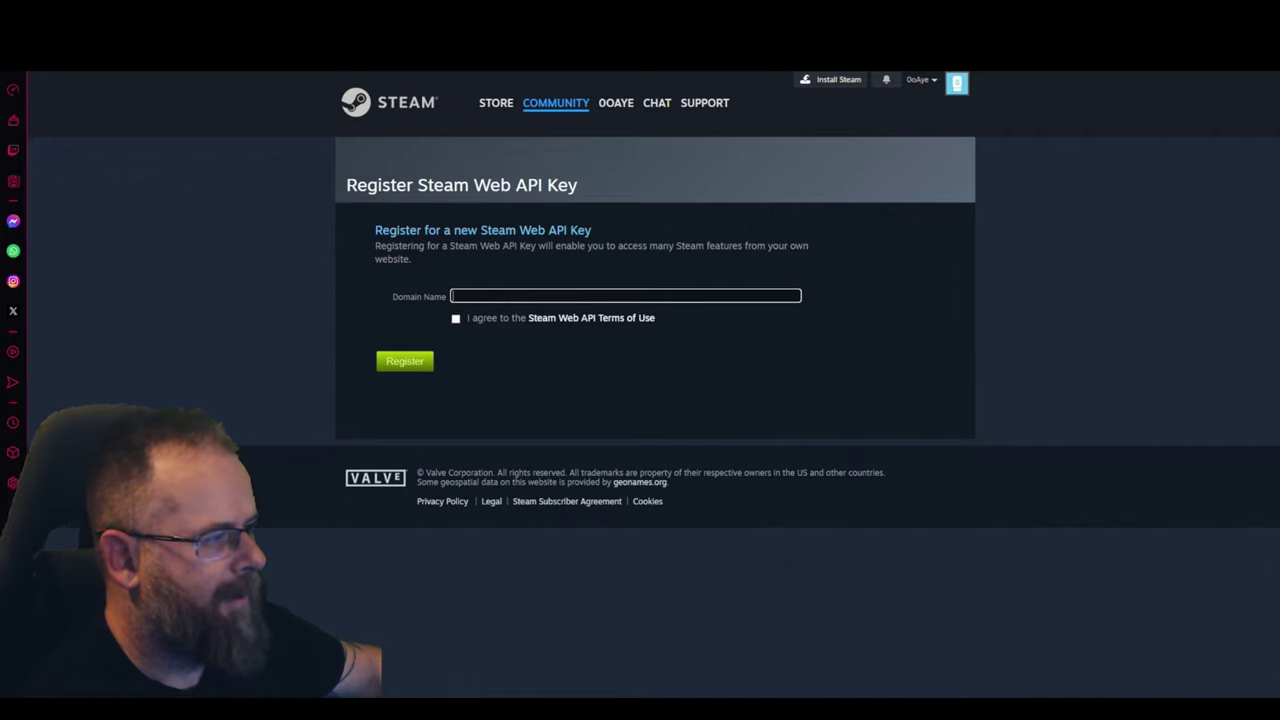
{"action": "key", "text": "ctrl+w"}
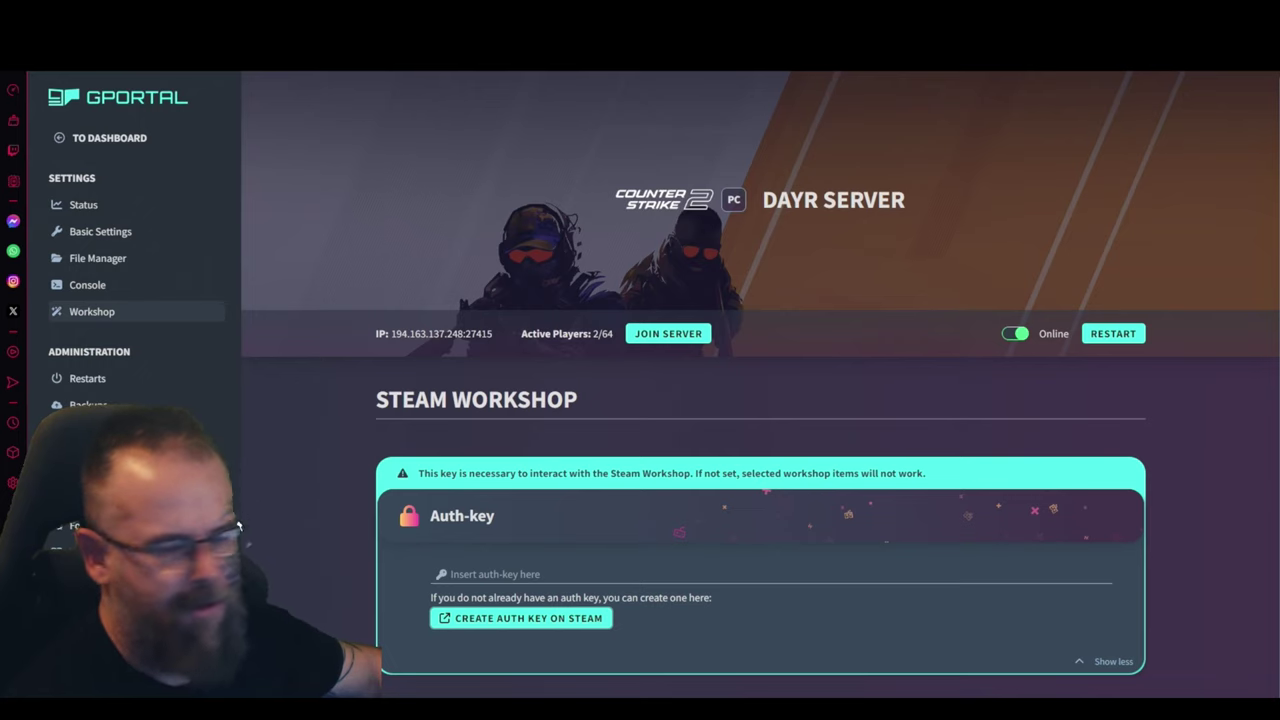
- Add a daily restart schedule at 00:00 with the description "Daily restarts"
{"action": "left_click", "coordinate": [98, 385]}
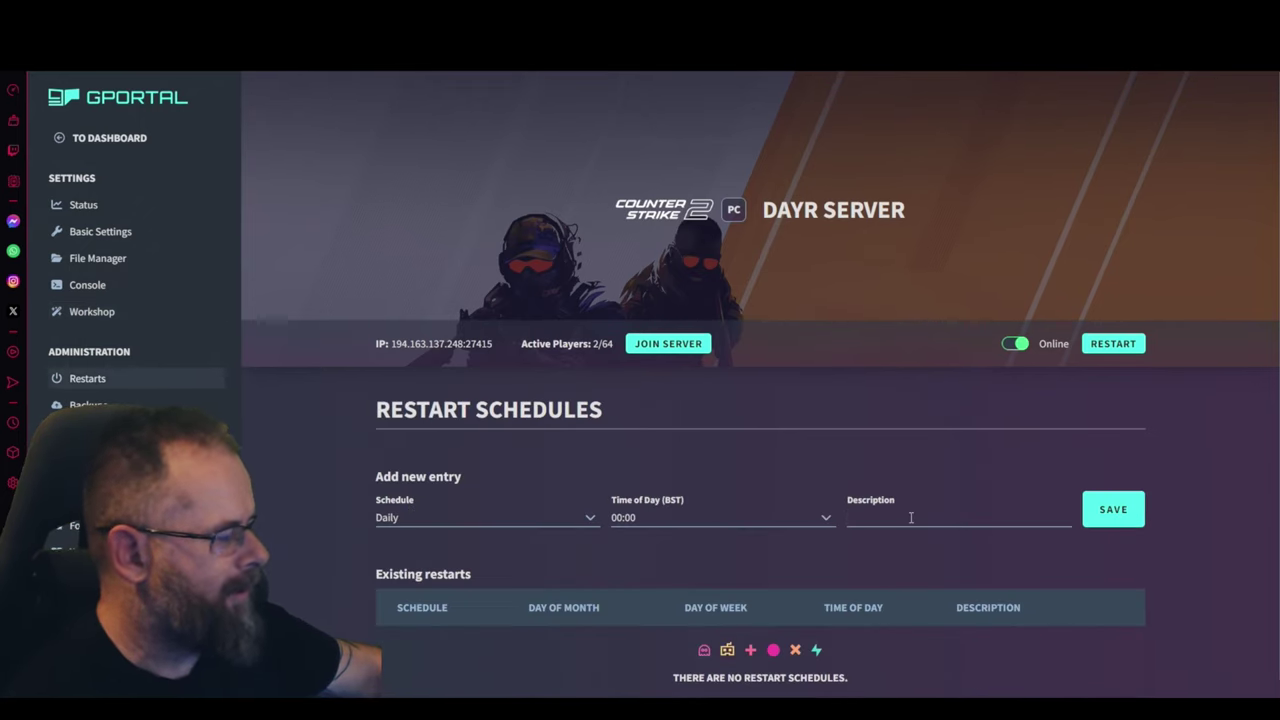
{"action": "type", "text": "Dail"}
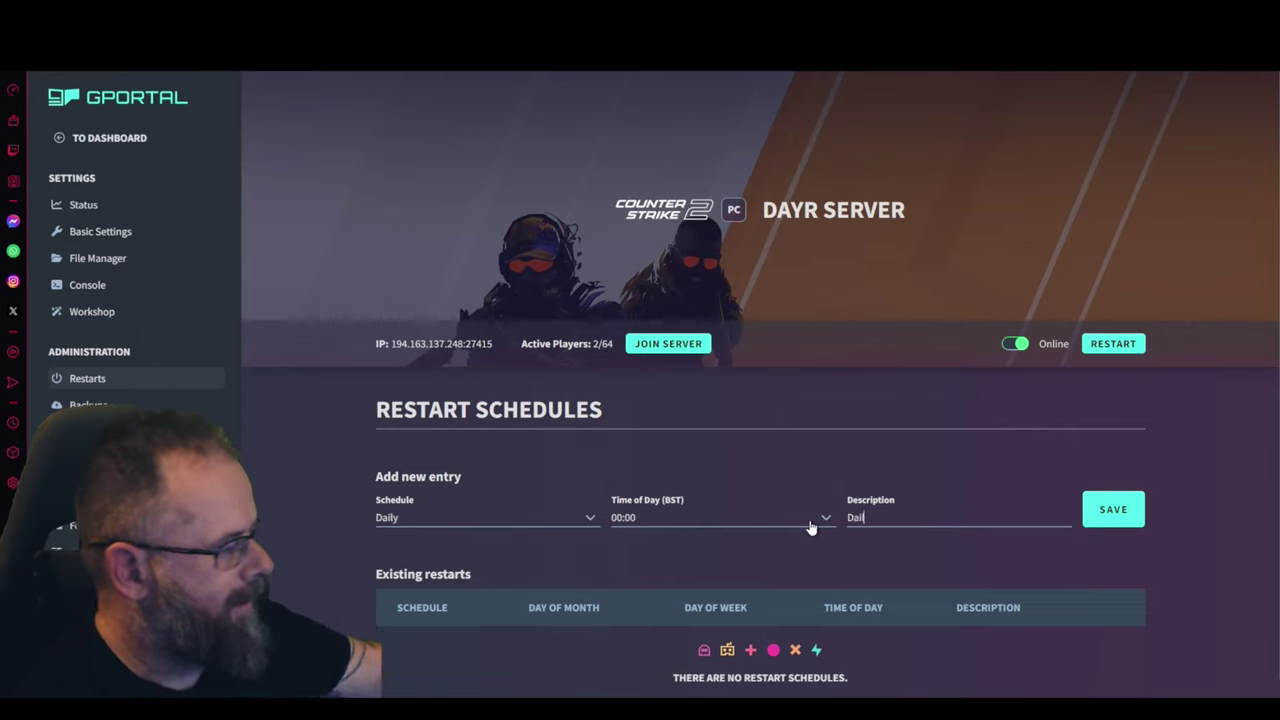
{"action": "type", "text": "y restarts"}
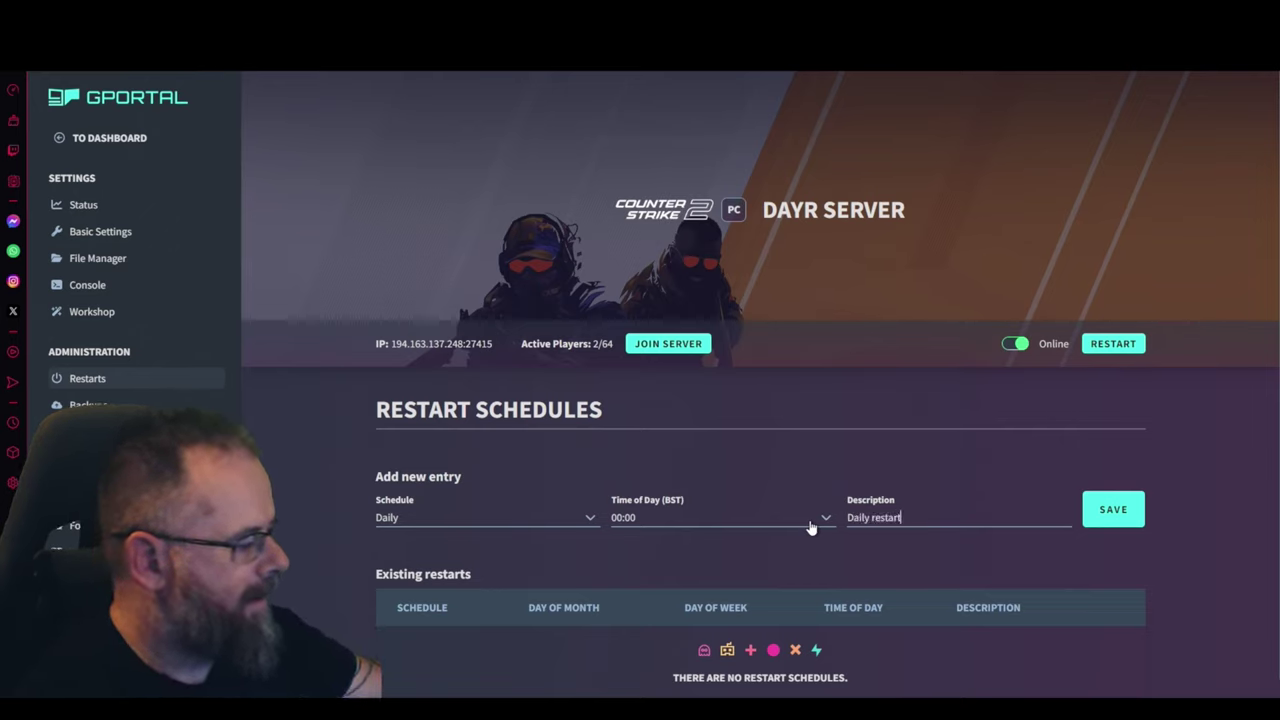
{"action": "left_click", "coordinate": [1110, 510]}
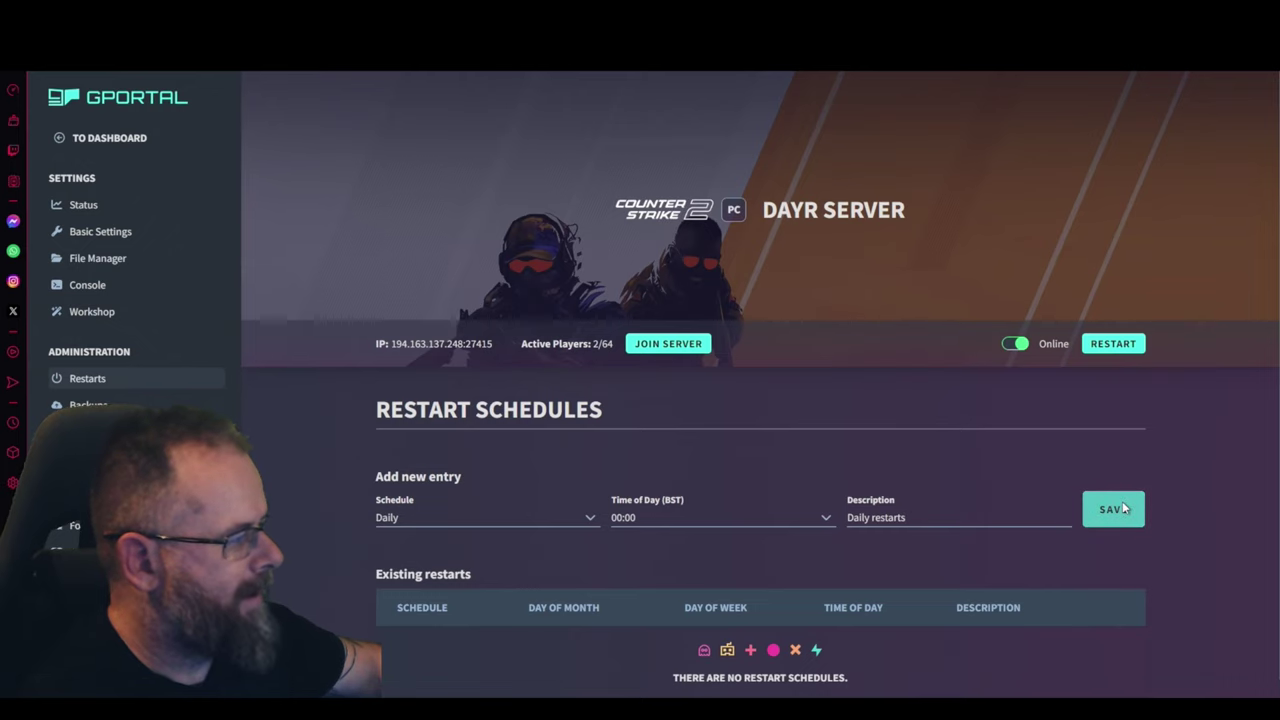
- Check the available restart times and delete the existing "Daily restarts" schedule
{"action": "left_click", "coordinate": [650, 521]}
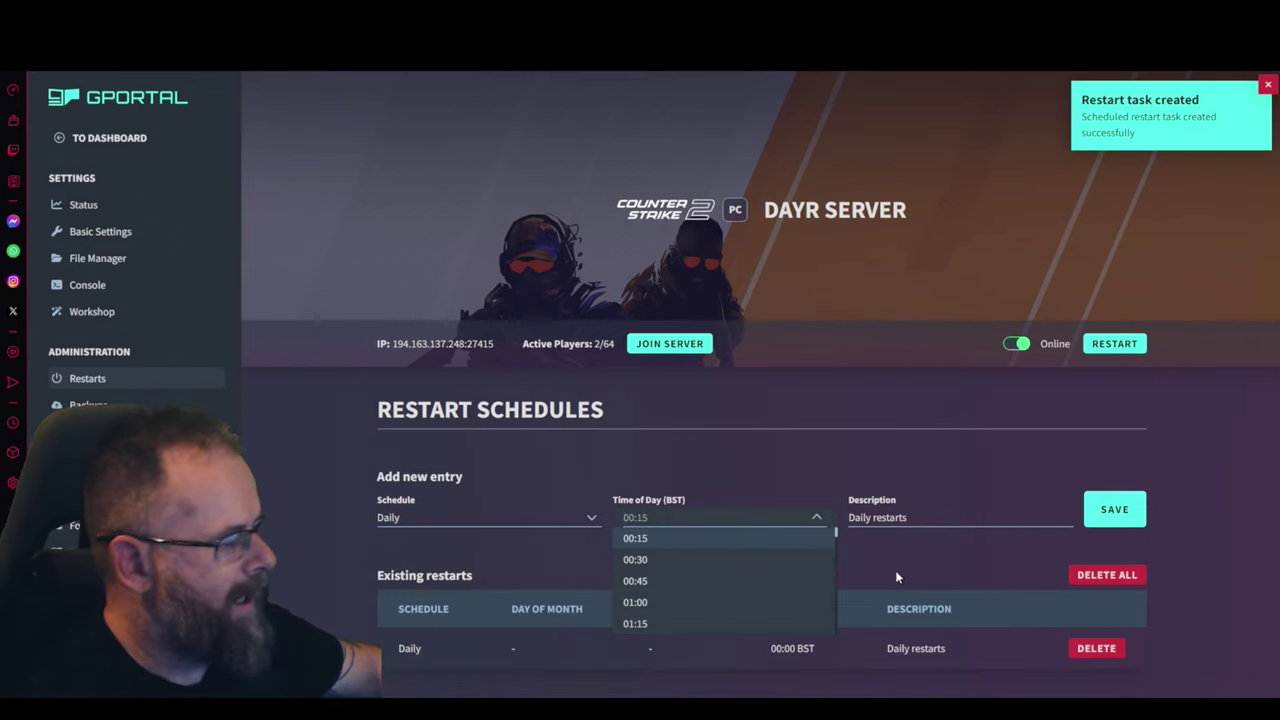
{"action": "left_click", "coordinate": [867, 630]}
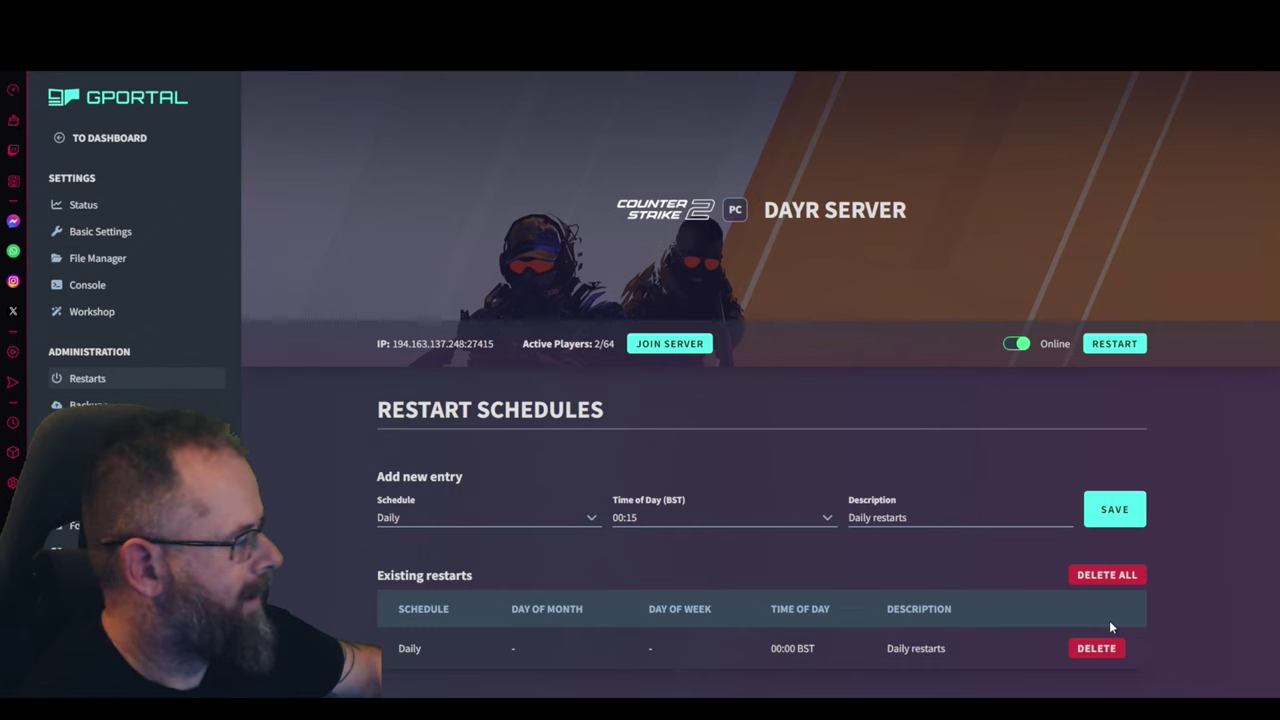
{"action": "left_click", "coordinate": [1096, 648]}
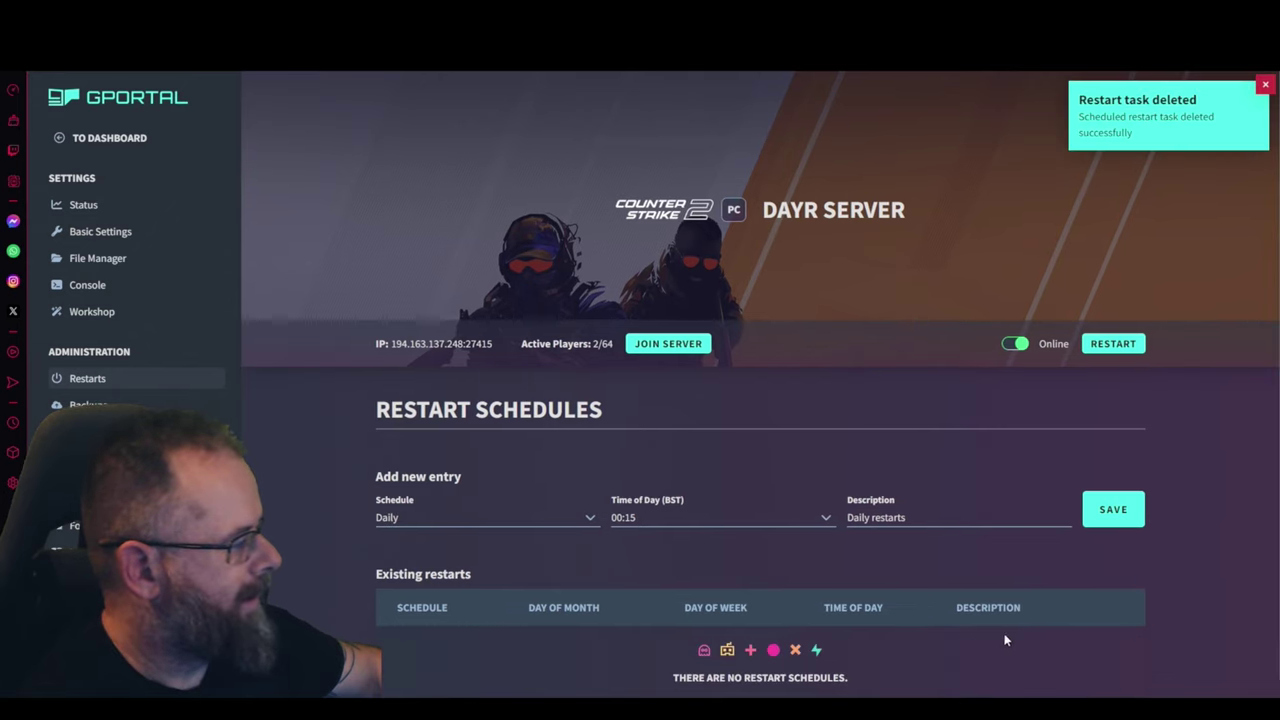
- Turn on automatic backups for the server with a daily restart at 04:00
{"action": "left_click", "coordinate": [88, 404]}
{"action": "scroll", "coordinate": [511, 498], "scroll_direction": "down", "scroll_amount": 2}
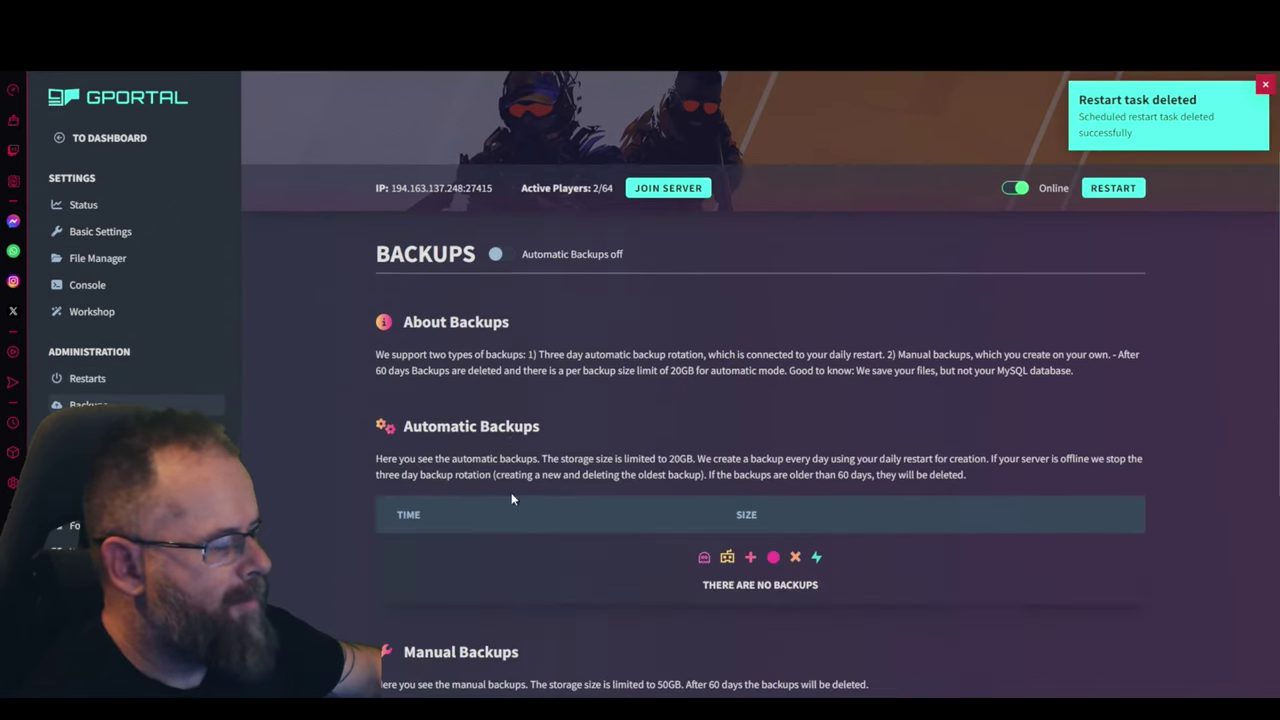
{"action": "left_click", "coordinate": [495, 256]}
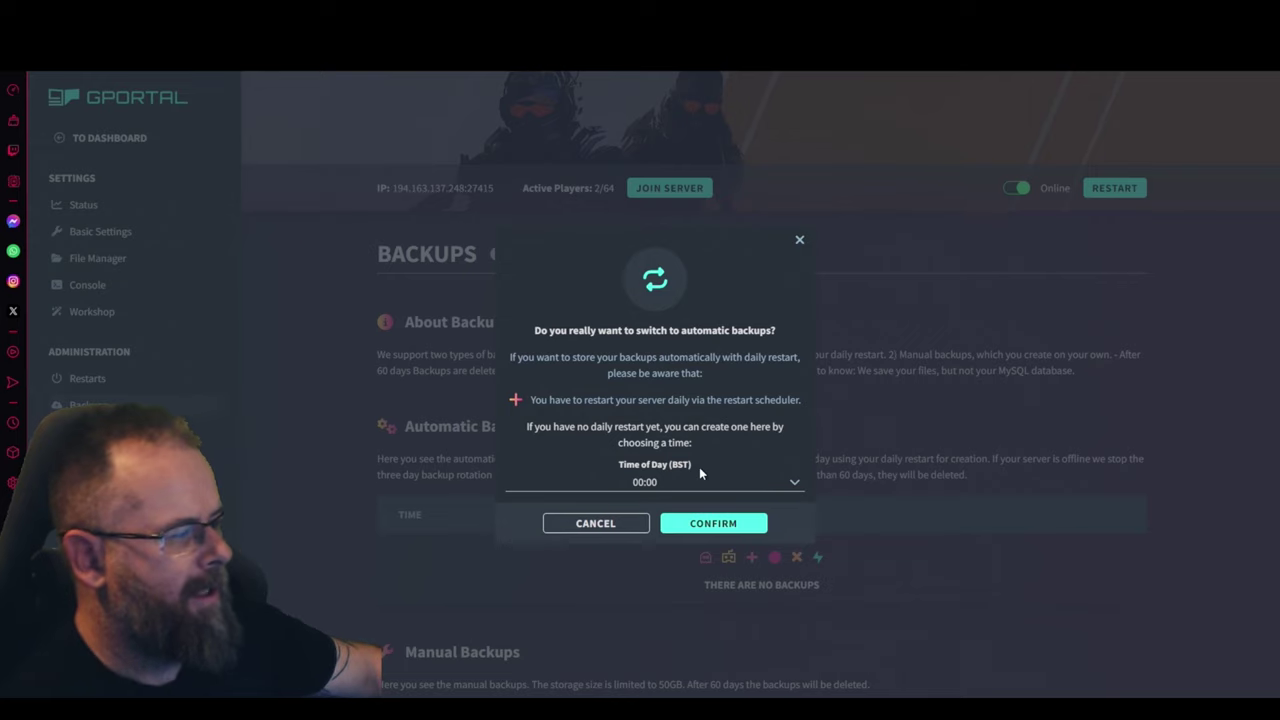
{"action": "left_click", "coordinate": [678, 482]}
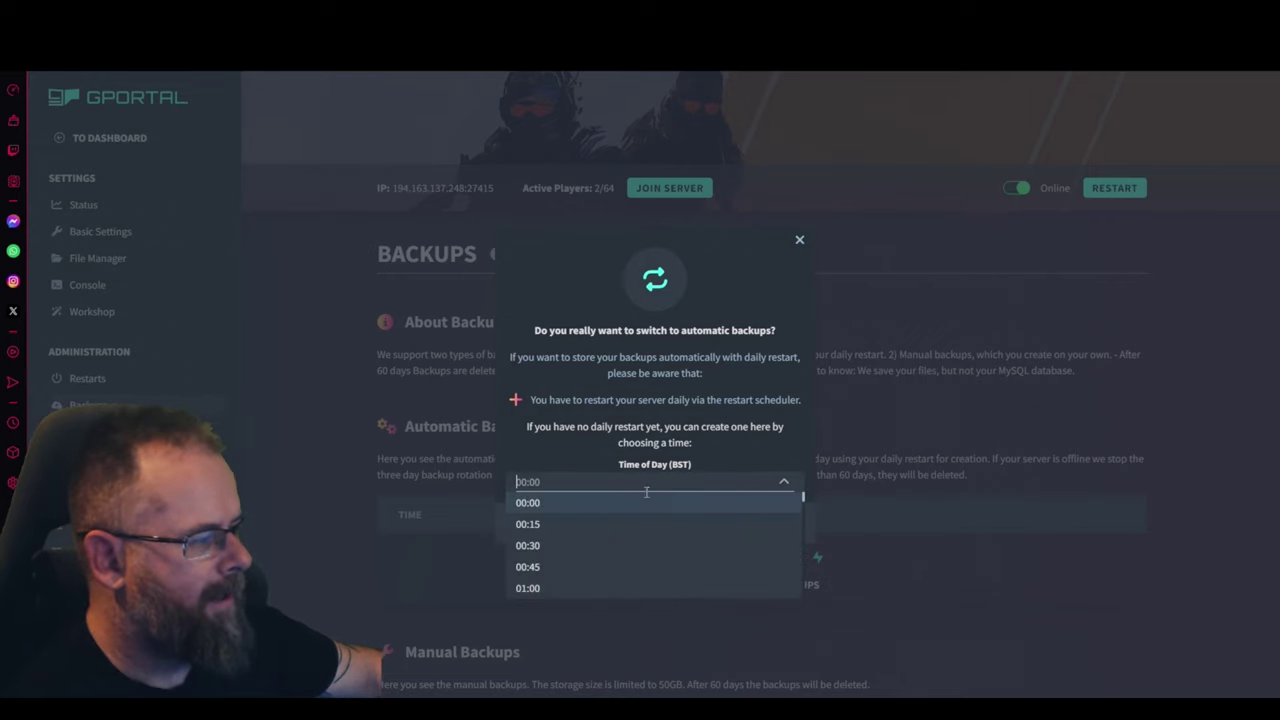
{"action": "scroll", "coordinate": [578, 568], "scroll_direction": "down", "scroll_amount": 5}
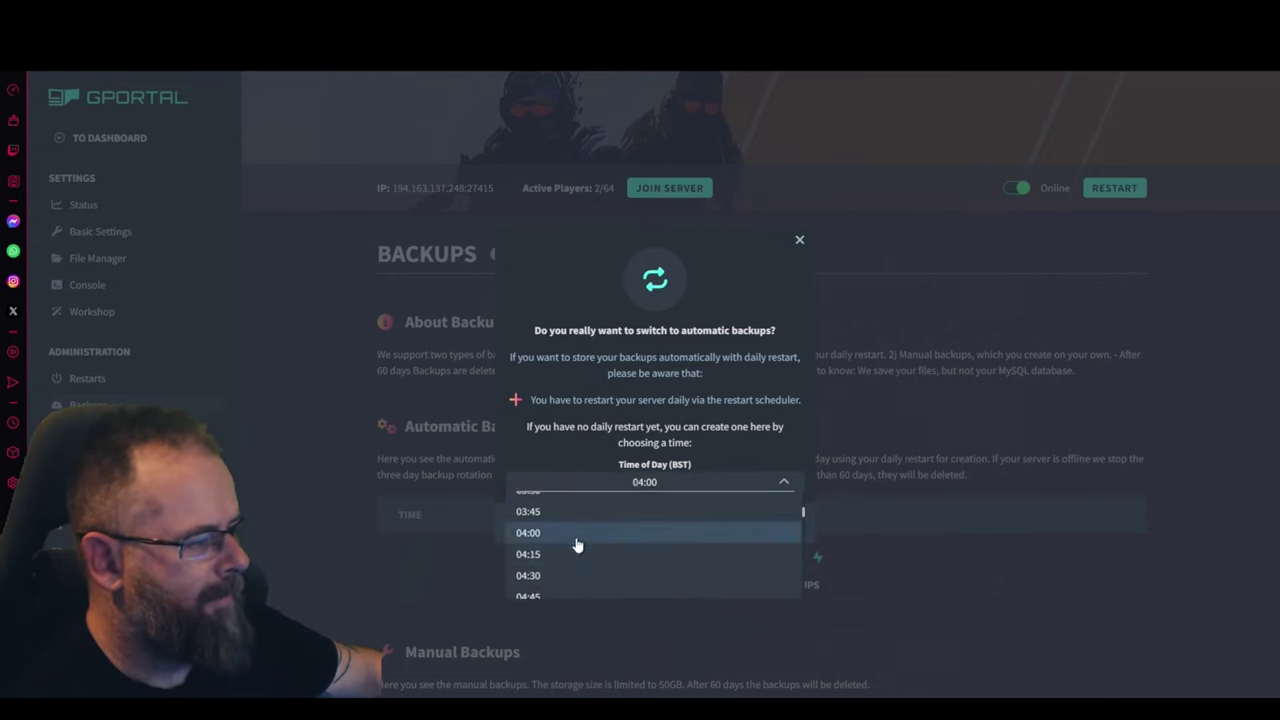
{"action": "left_click", "coordinate": [574, 541]}
{"action": "left_click", "coordinate": [722, 530]}
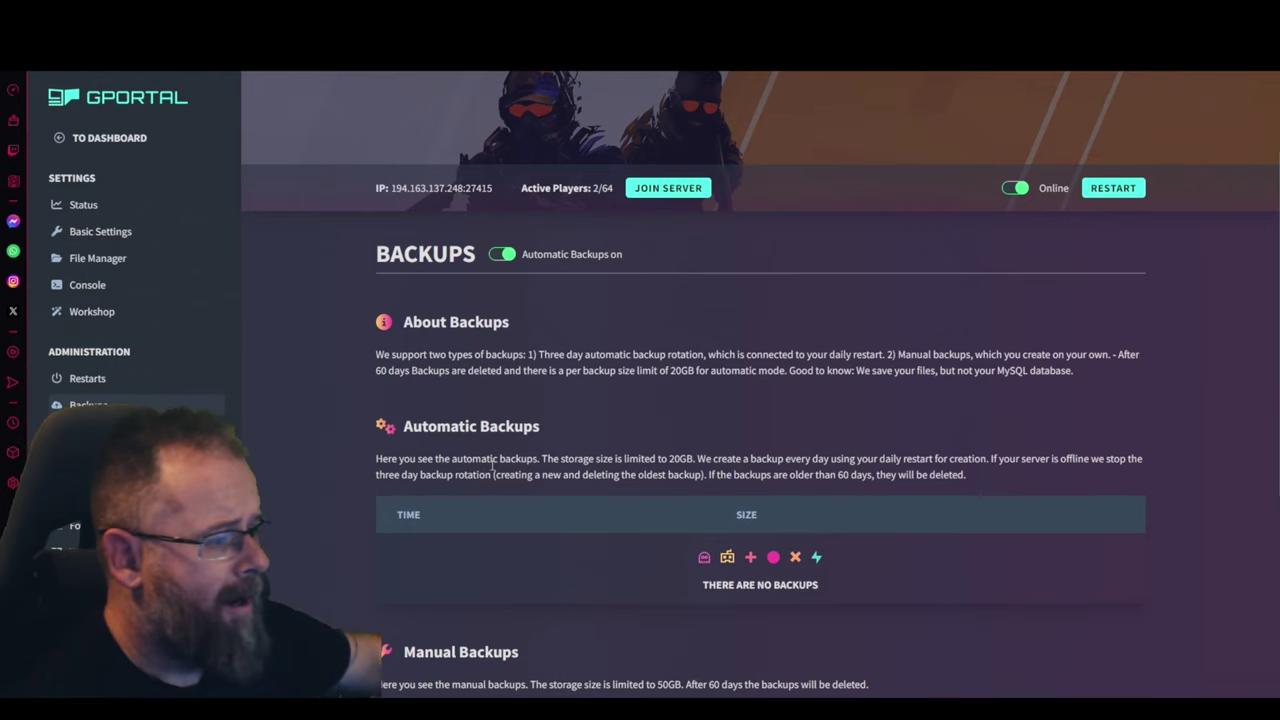
- Look over the server's user permissions and the GPORTAL support page
{"action": "left_click", "coordinate": [95, 432]}
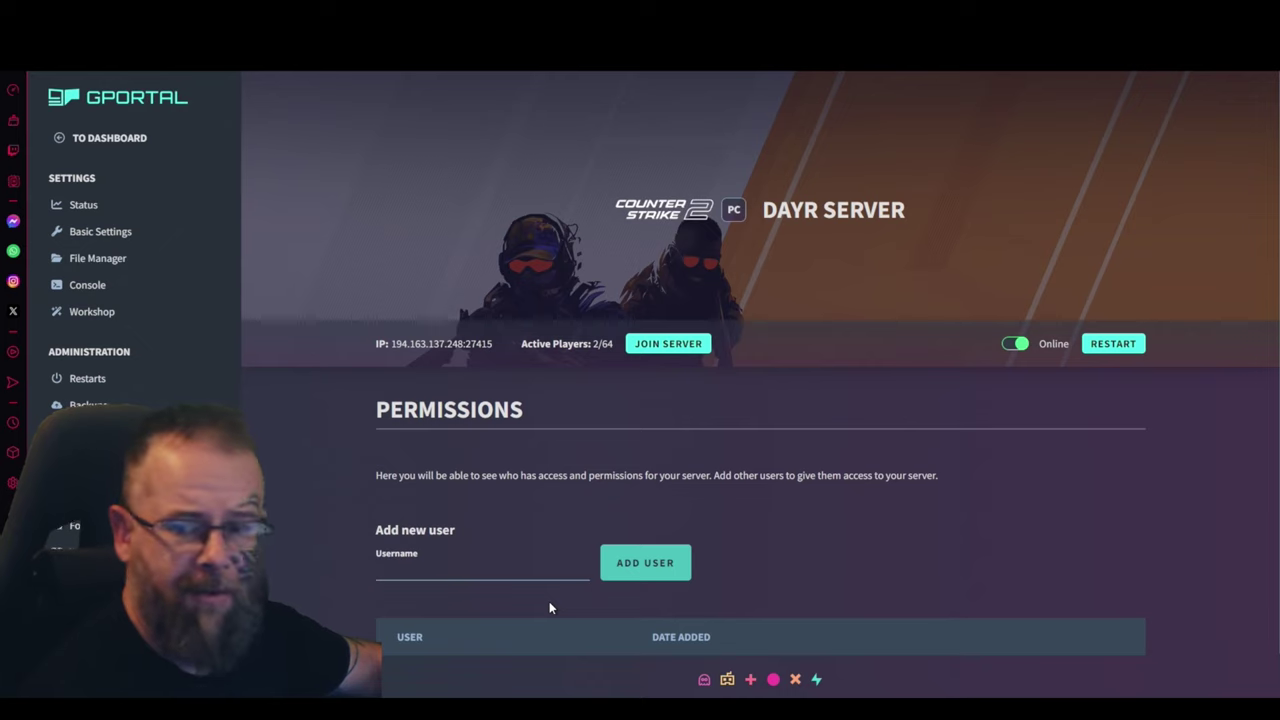
{"action": "scroll", "coordinate": [540, 610], "scroll_direction": "down", "scroll_amount": 1}
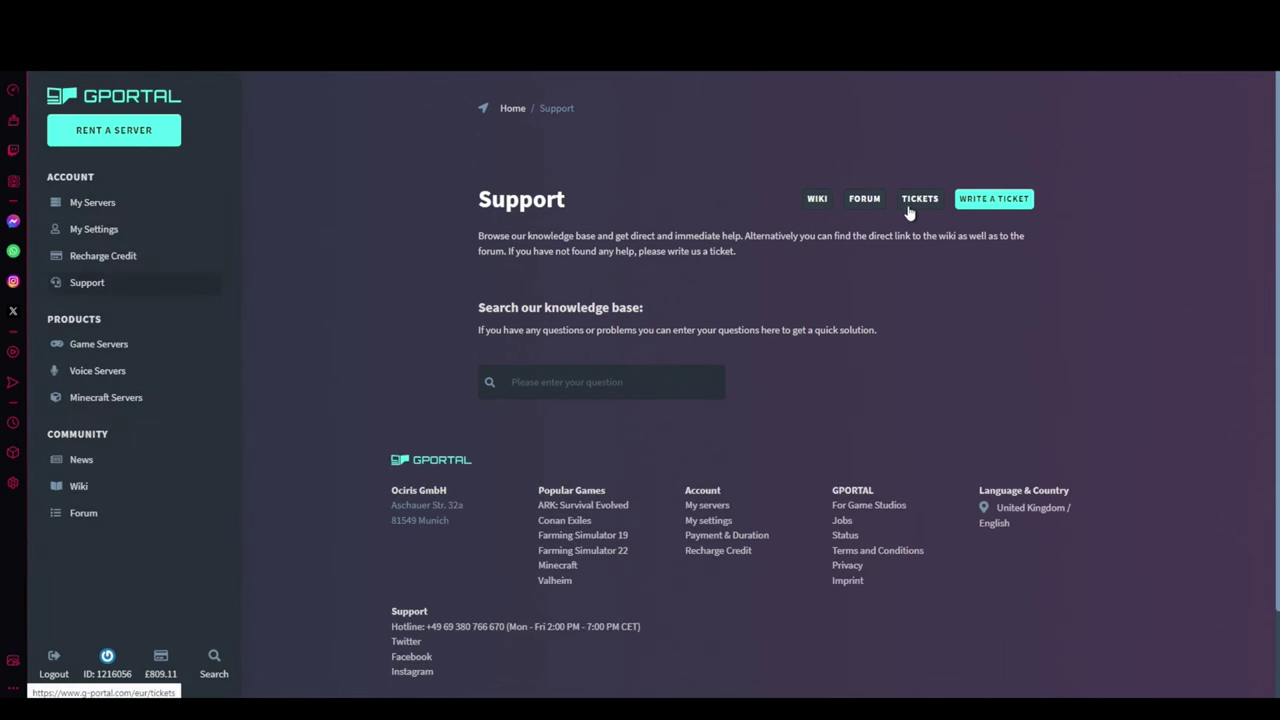
- Delete the Counter-Strike 2 server DAYR SERVER from its Gamecloud in the server overview
{"action": "left_click", "coordinate": [72, 202]}
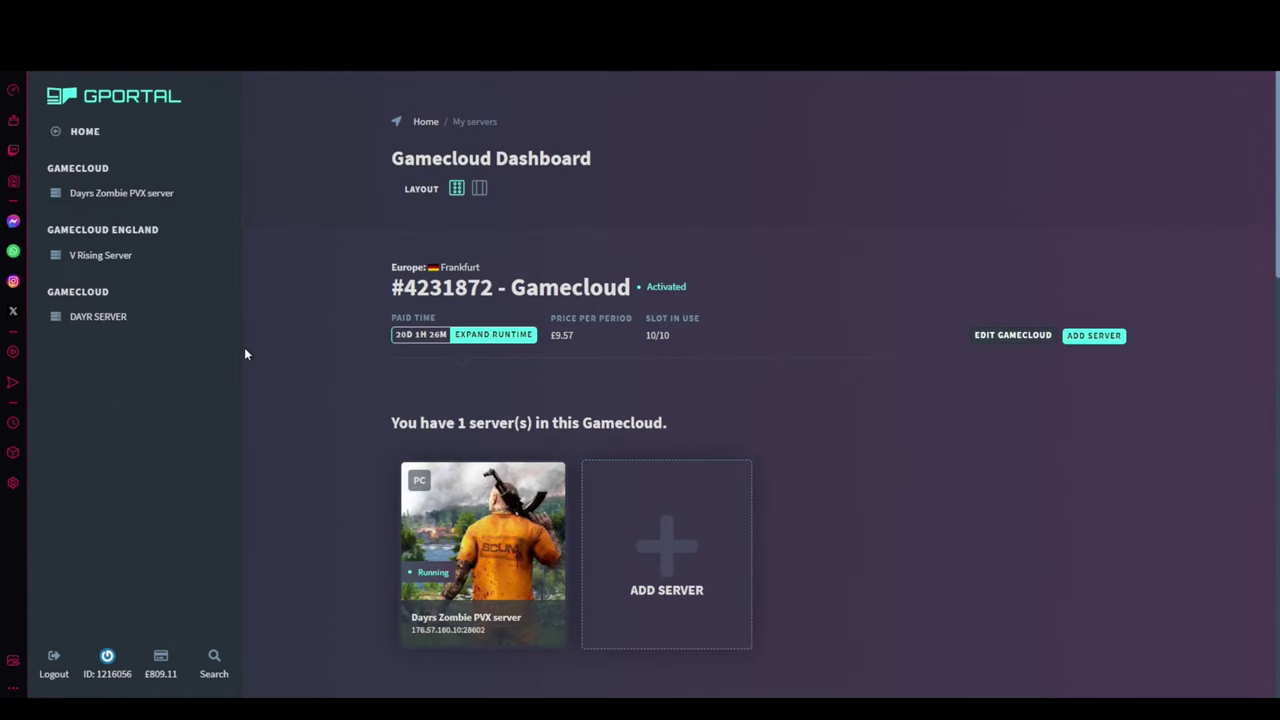
{"action": "scroll", "coordinate": [300, 400], "scroll_direction": "down", "scroll_amount": 8}
{"action": "scroll", "coordinate": [316, 410], "scroll_direction": "down", "scroll_amount": 3}
{"action": "mouse_move", "coordinate": [484, 366]}
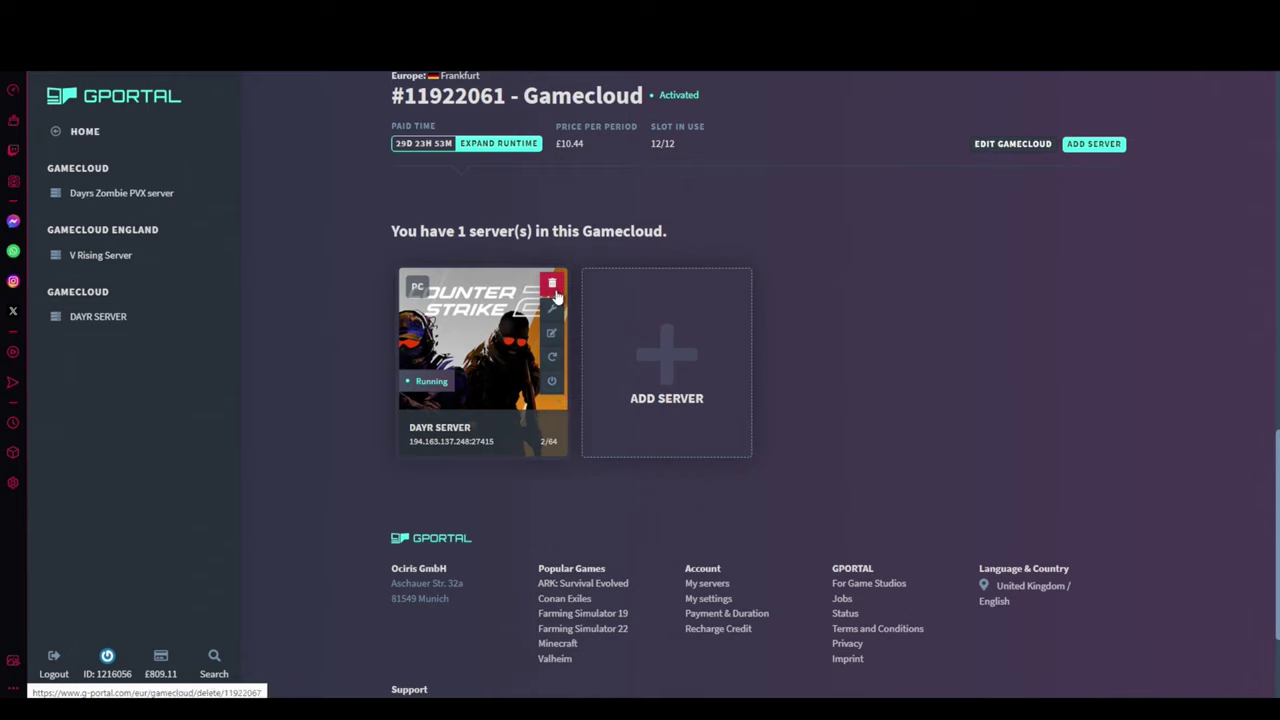
{"action": "left_click", "coordinate": [553, 287]}
{"action": "left_click", "coordinate": [459, 329]}
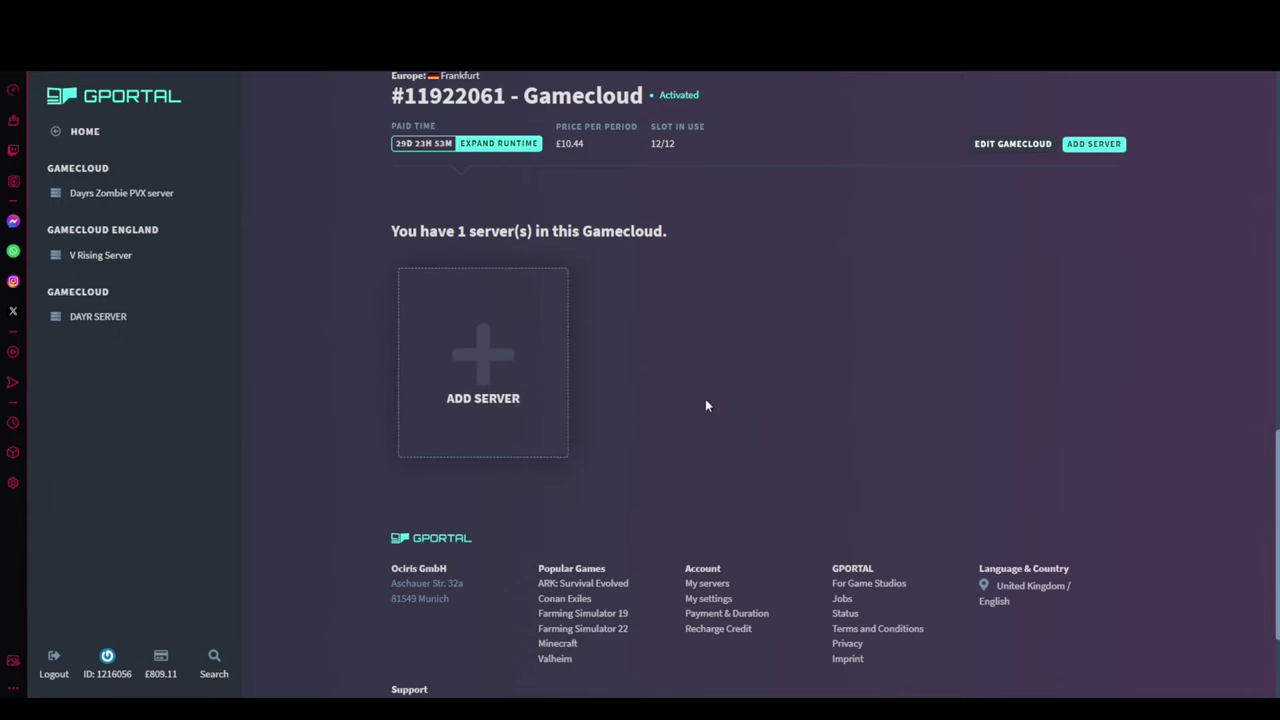
- Search the Gamecloud games for "count" and add a Counter Strike 2 (Europe) server with 12 slots
{"action": "left_click", "coordinate": [473, 370]}
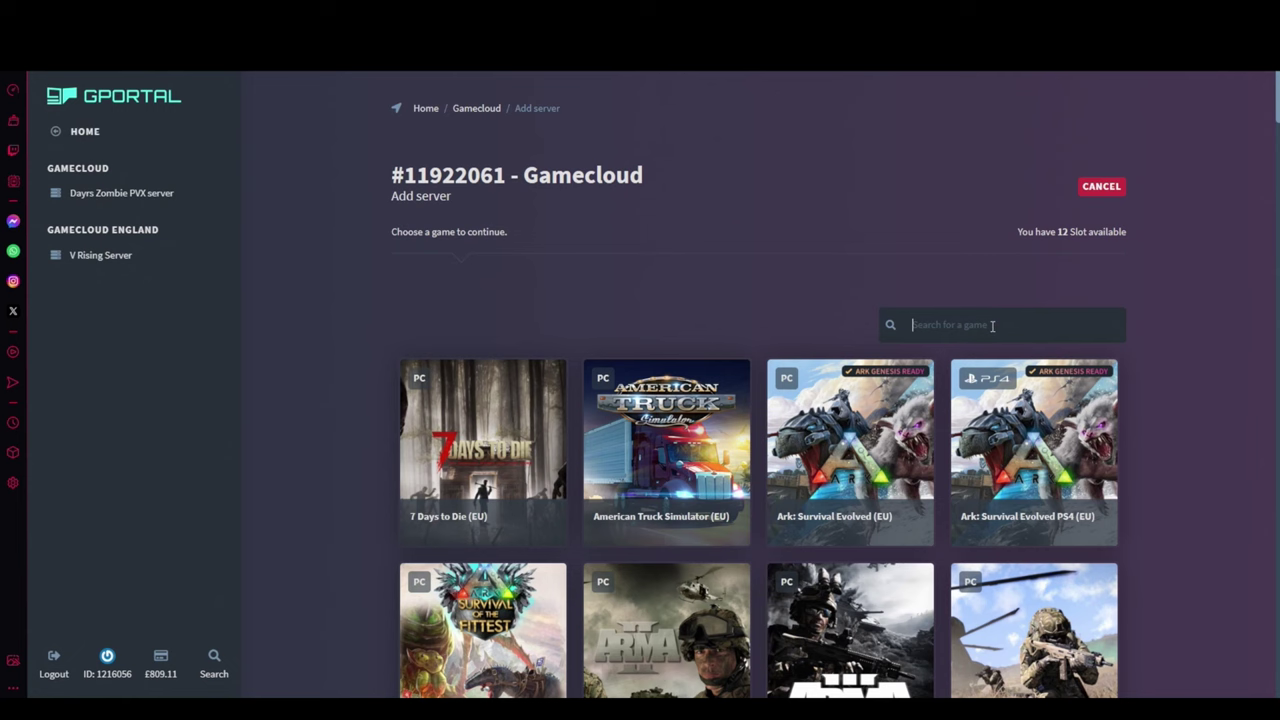
{"action": "left_click", "coordinate": [992, 325]}
{"action": "type", "text": "count"}
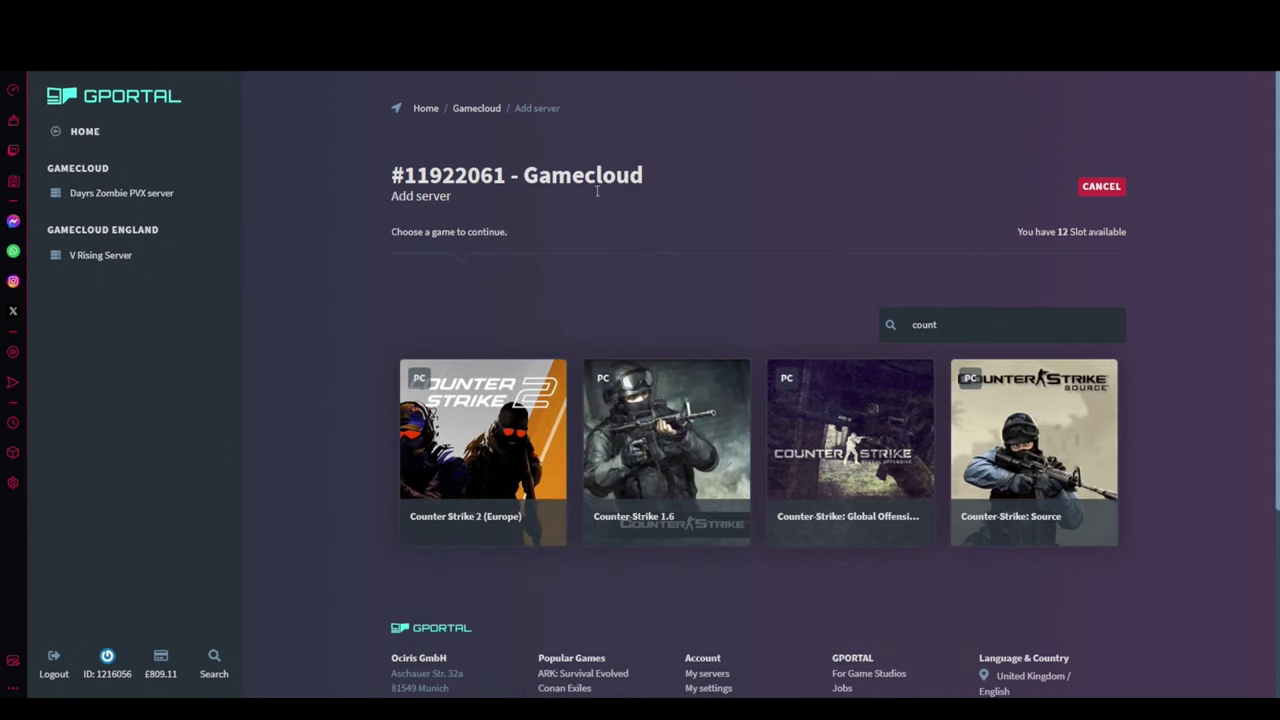
{"action": "mouse_move", "coordinate": [507, 411]}
{"action": "left_click", "coordinate": [473, 501]}
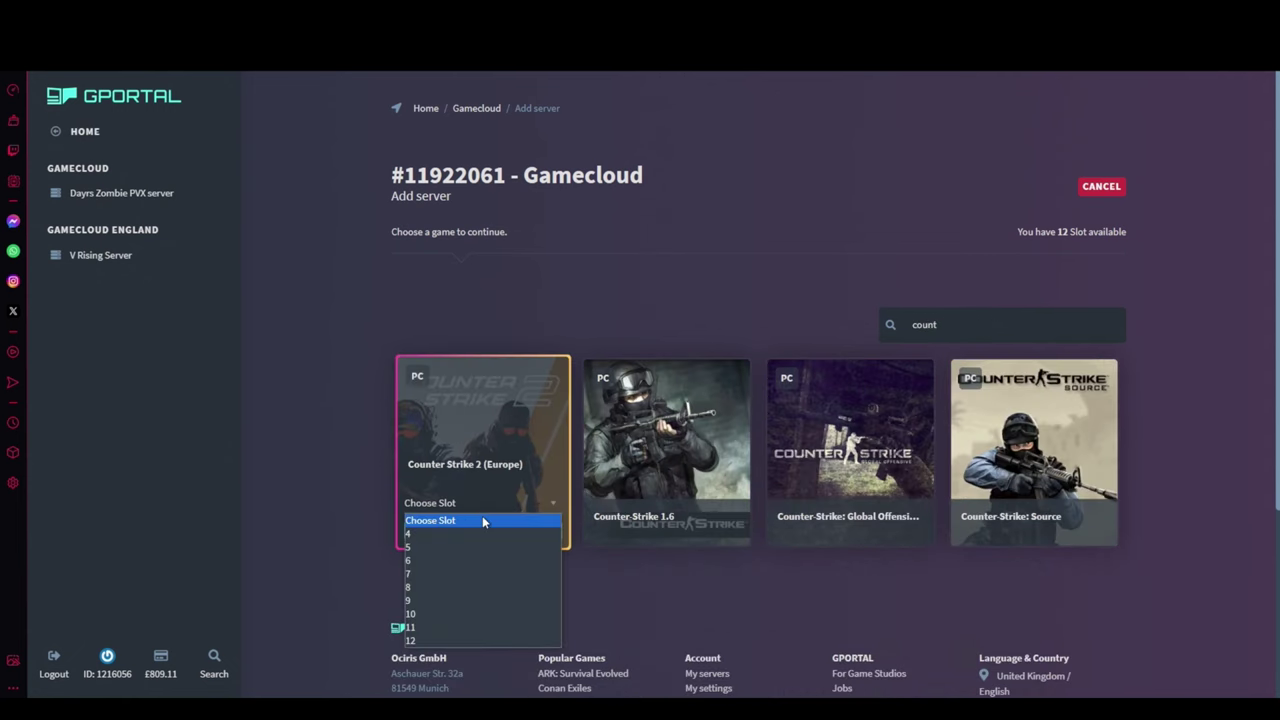
{"action": "left_click", "coordinate": [450, 640]}
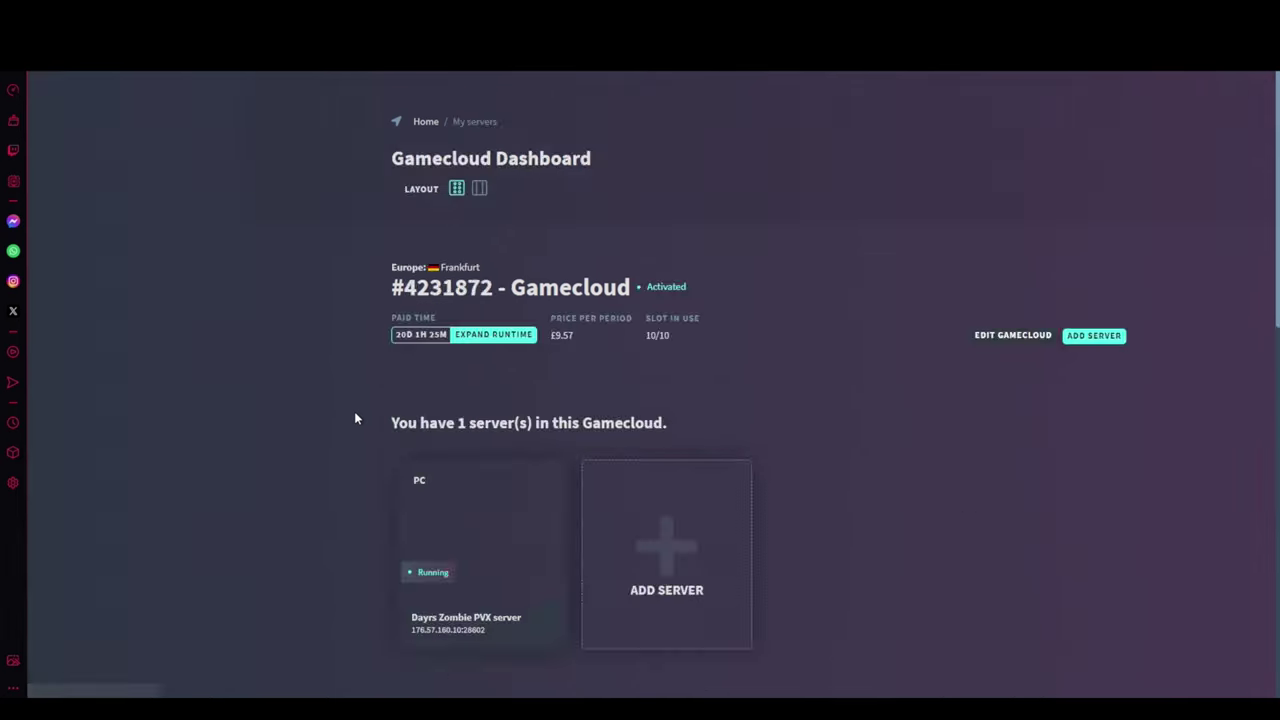
{"action": "scroll", "coordinate": [354, 418], "scroll_direction": "down", "scroll_amount": 5}
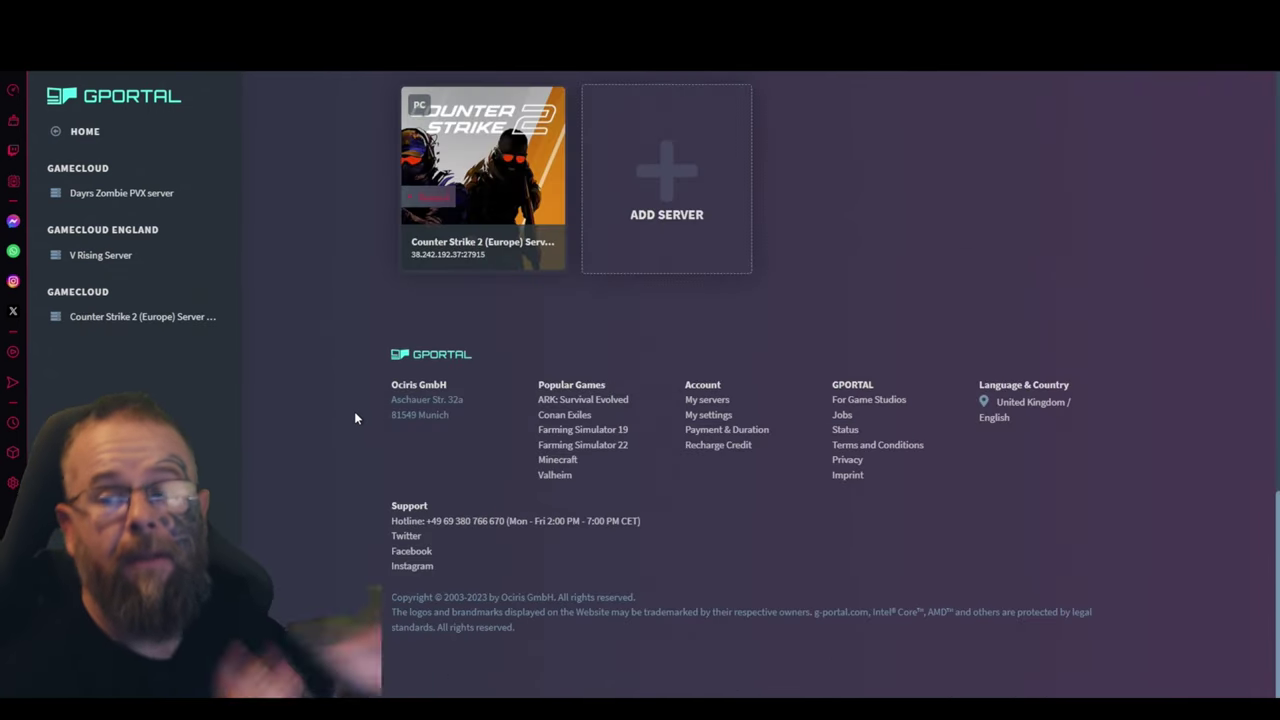